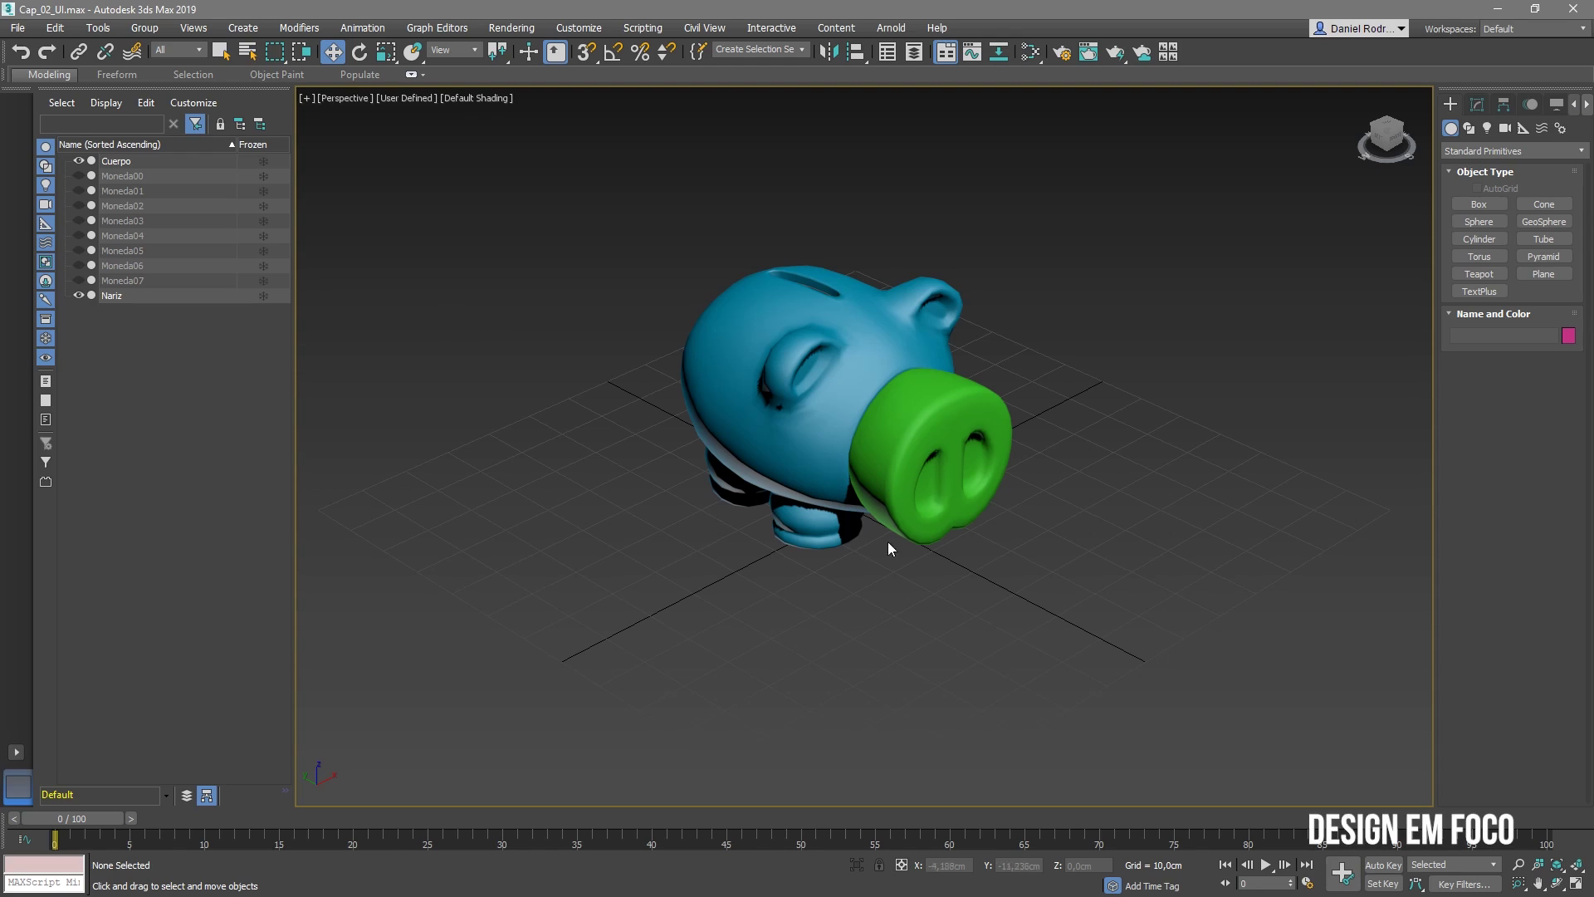
- Create a box on the grid beside the piggy bank, about 14.7 cm long, 21.3 cm wide and 17.8 cm high
middle_click_drag(1115, 562, 1207, 491)
left_click(1500, 203)
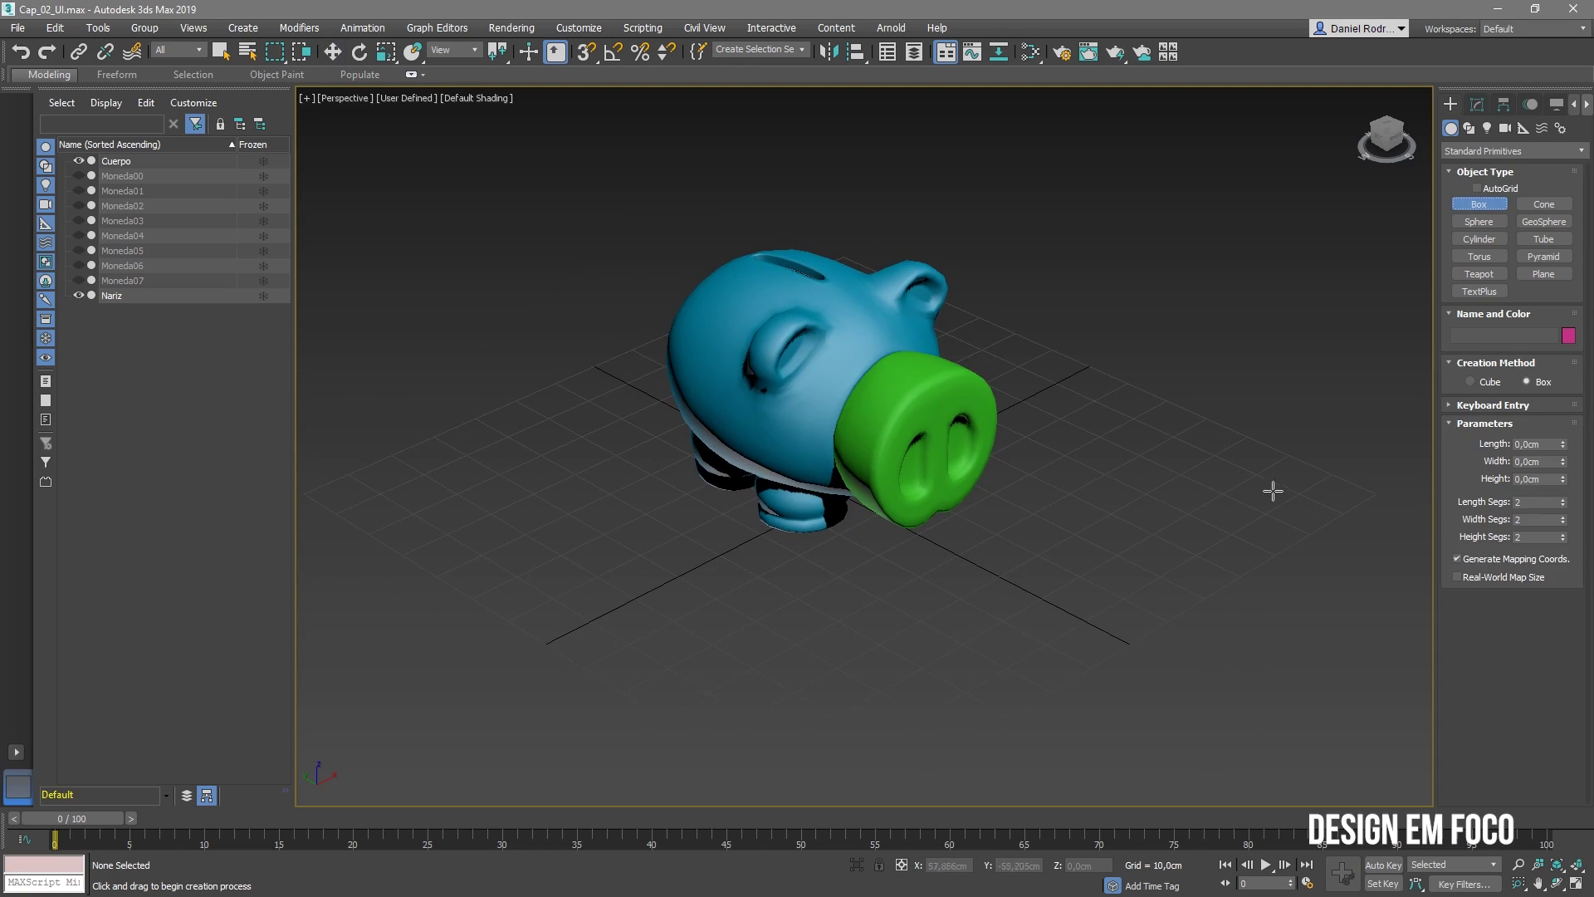
left_click_drag(762, 737, 893, 705)
middle_click_drag(1104, 624, 930, 497, "alt")
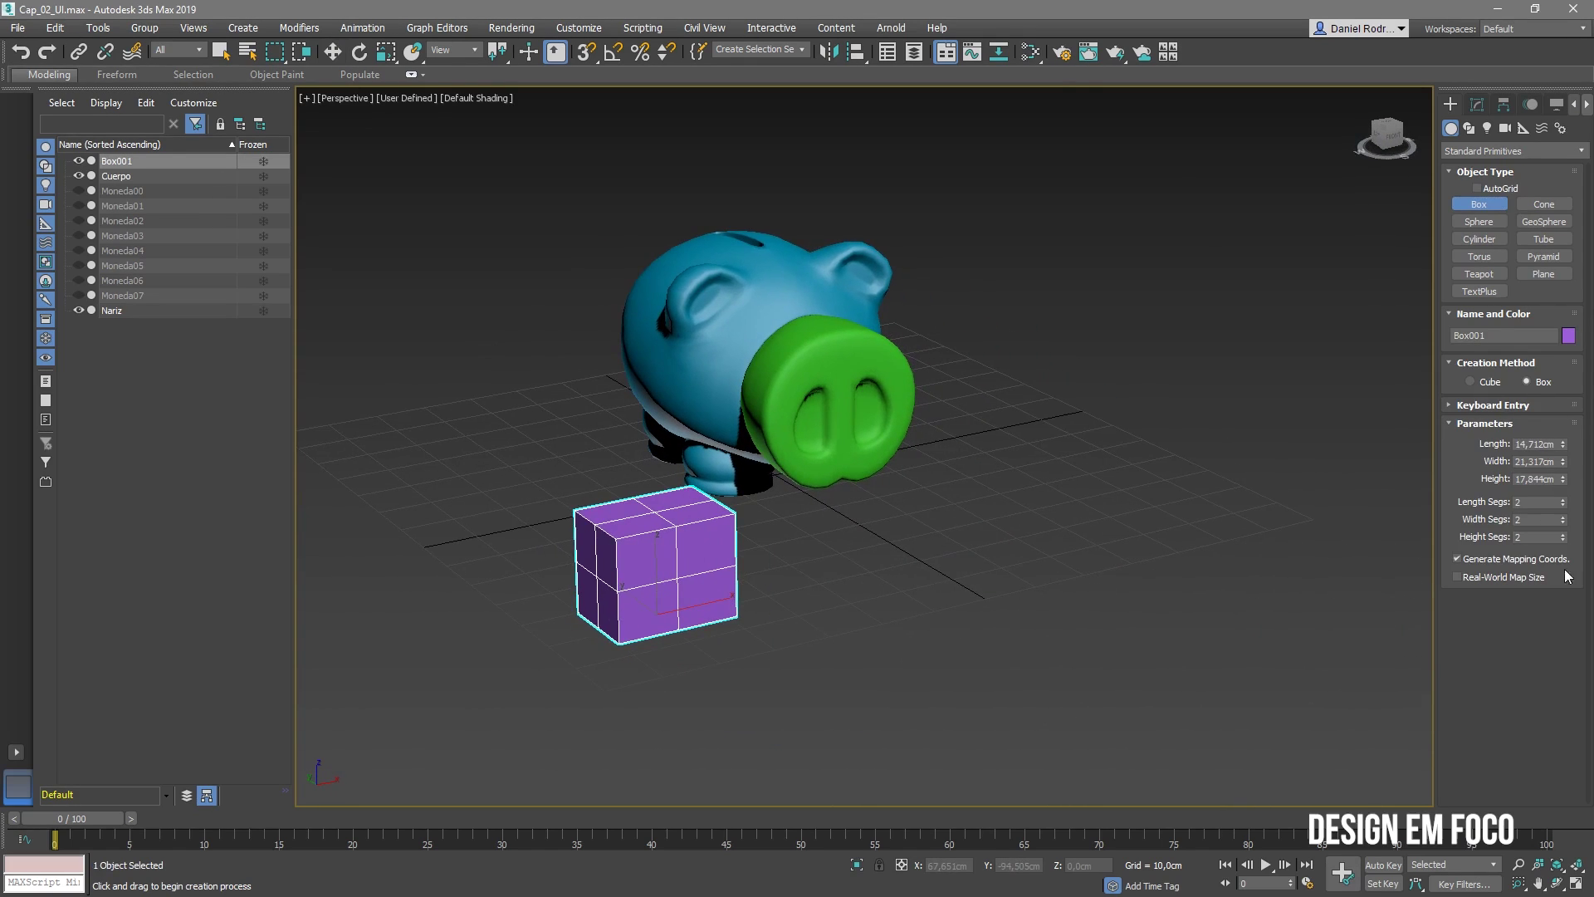
- Set the box's length, width and height to 20 cm each
left_click(1541, 445)
type("20")
key("Tab")
type("20")
key("Tab")
type("2")
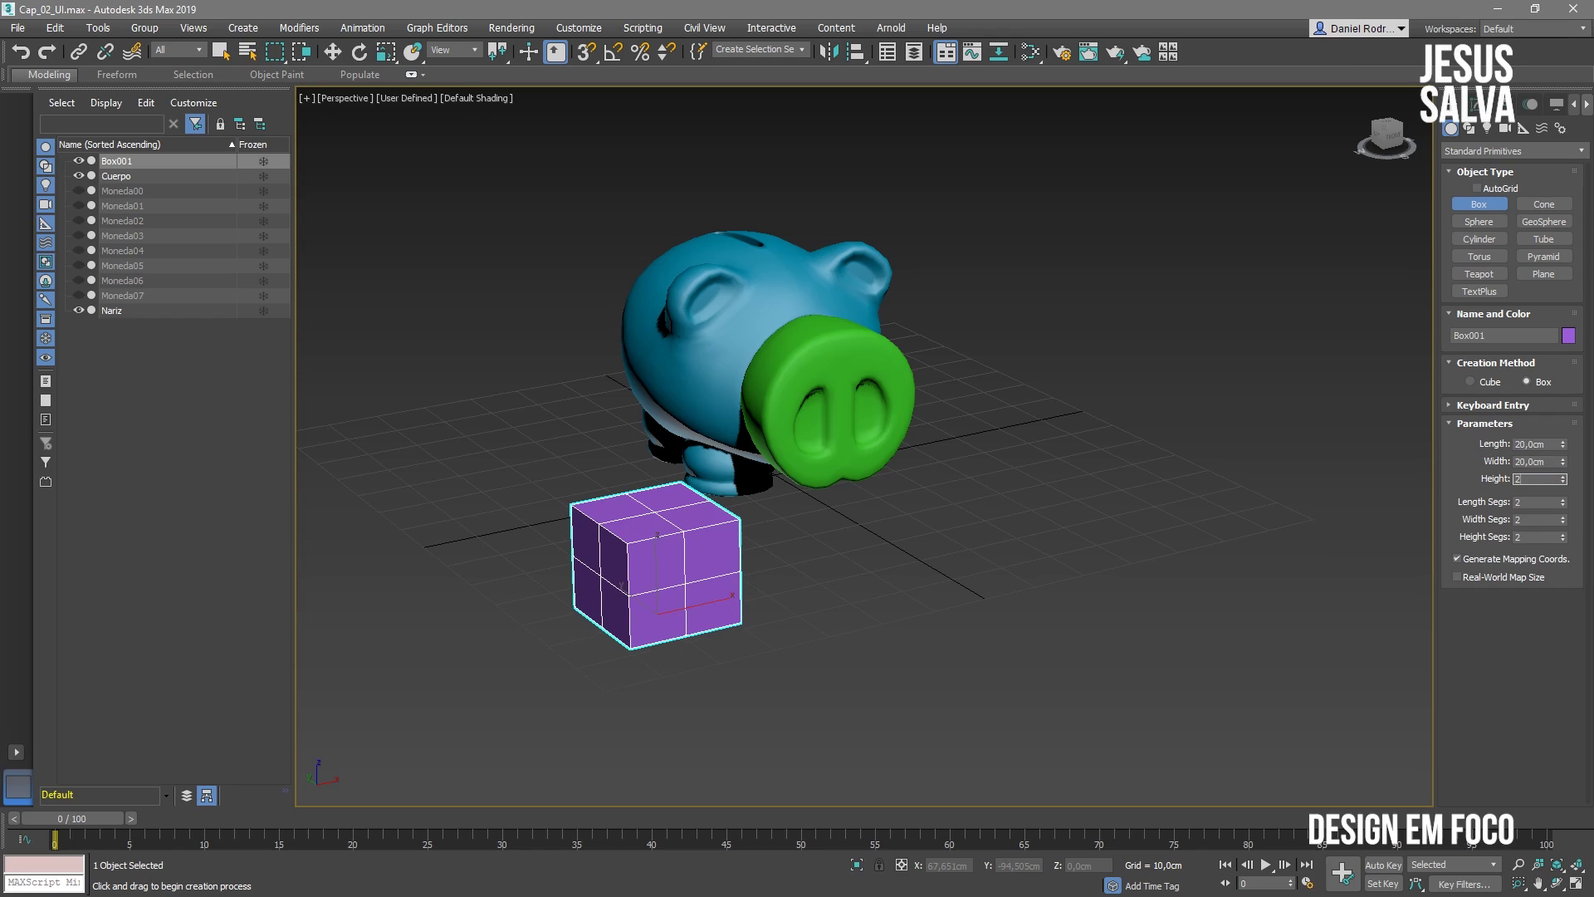
key("Return")
- Show the four-viewport layout with the box and piggy bank framed in the Front and Left views, and make Perspective active
middle_click_drag(1112, 542, 1049, 536, "alt")
middle_click_drag(1100, 602, 1032, 533)
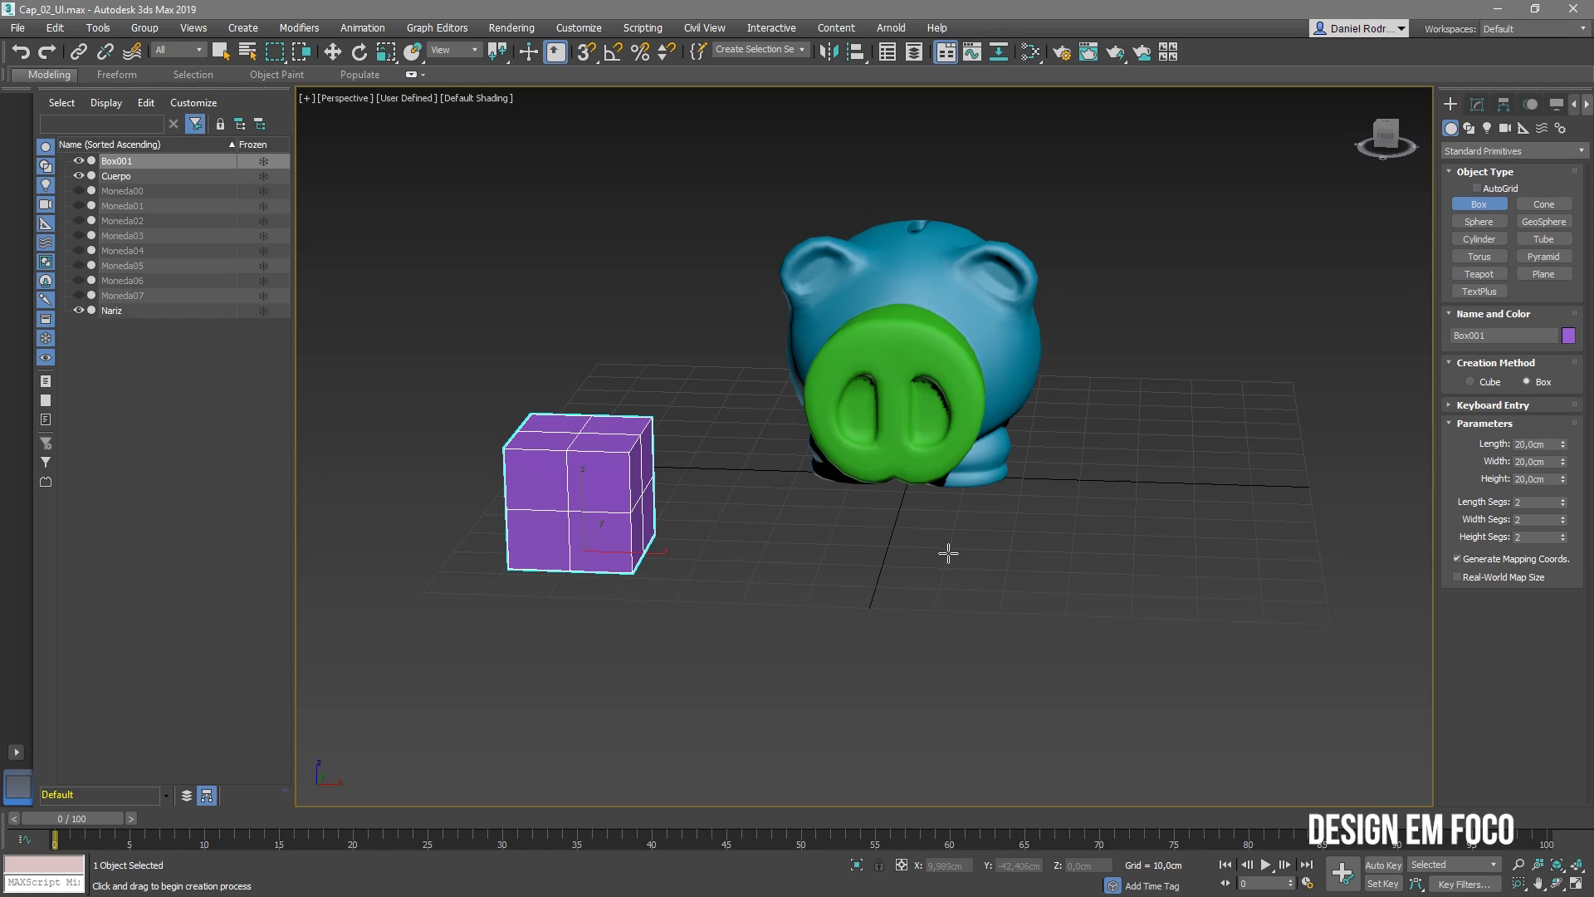
middle_click_drag(1160, 528, 1104, 514, "alt")
middle_click_drag(1015, 536, 978, 518)
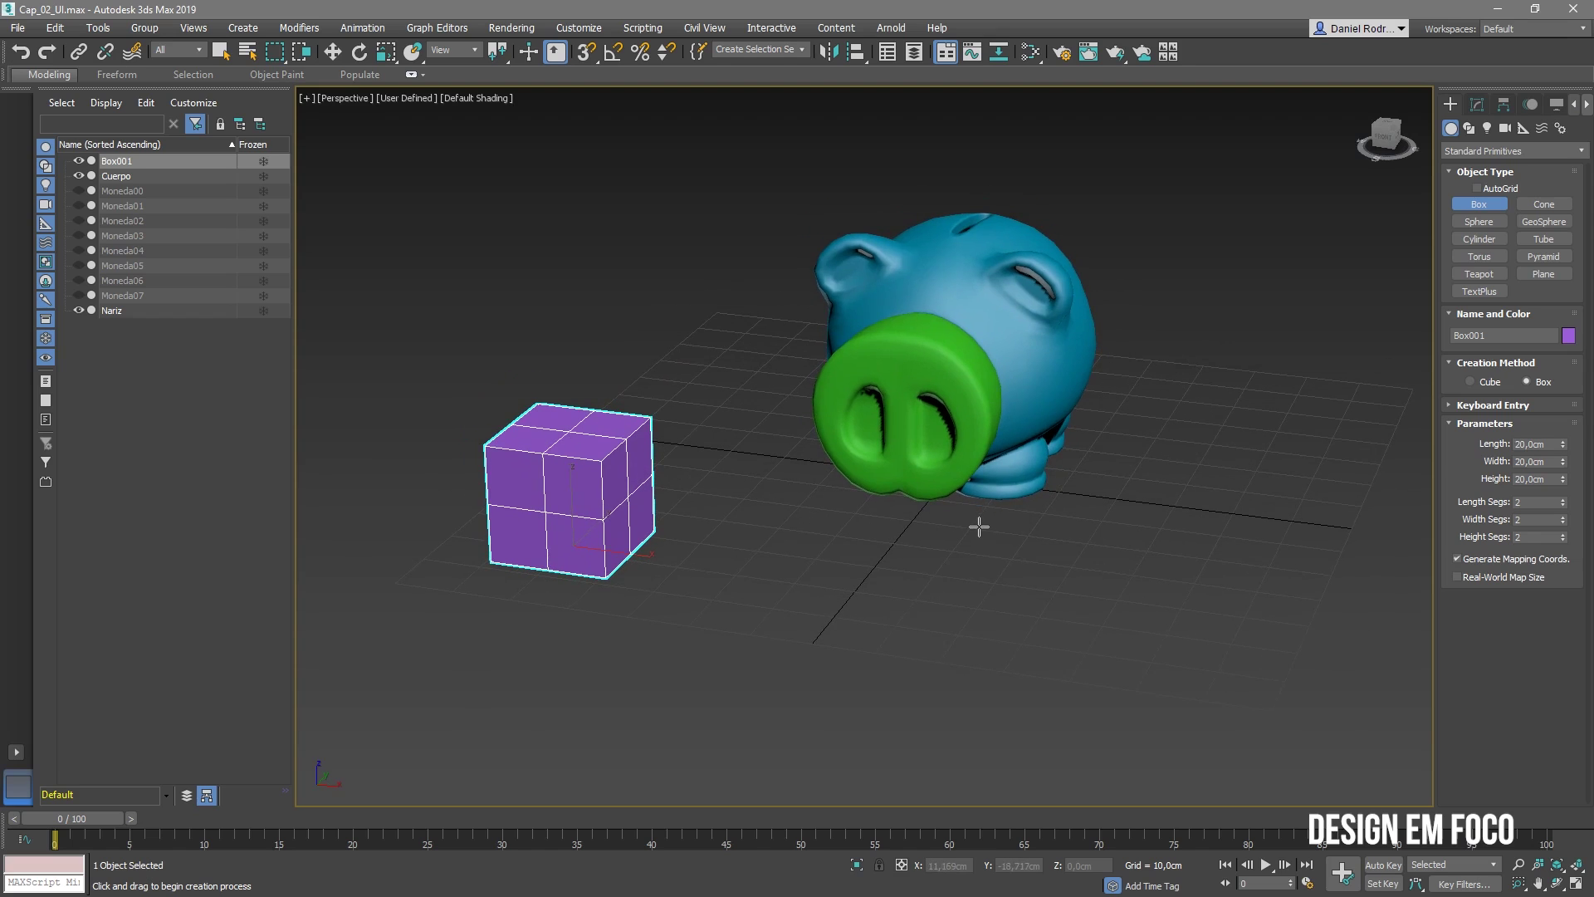
key("alt+w")
scroll(573, 324, "up", 5)
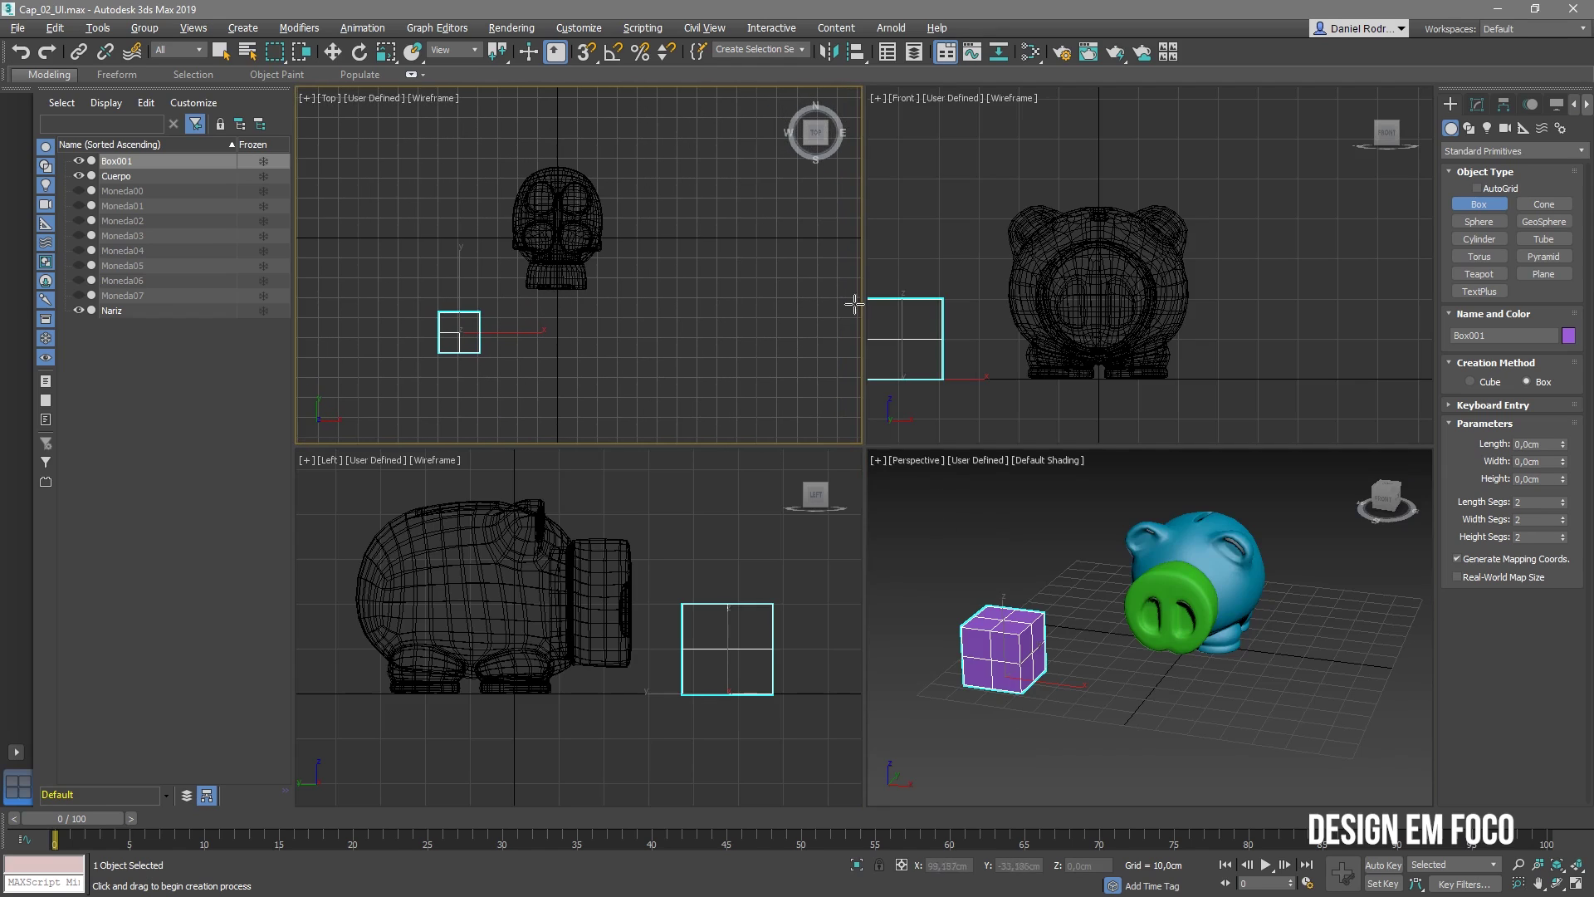
middle_click_drag(1110, 313, 1179, 300)
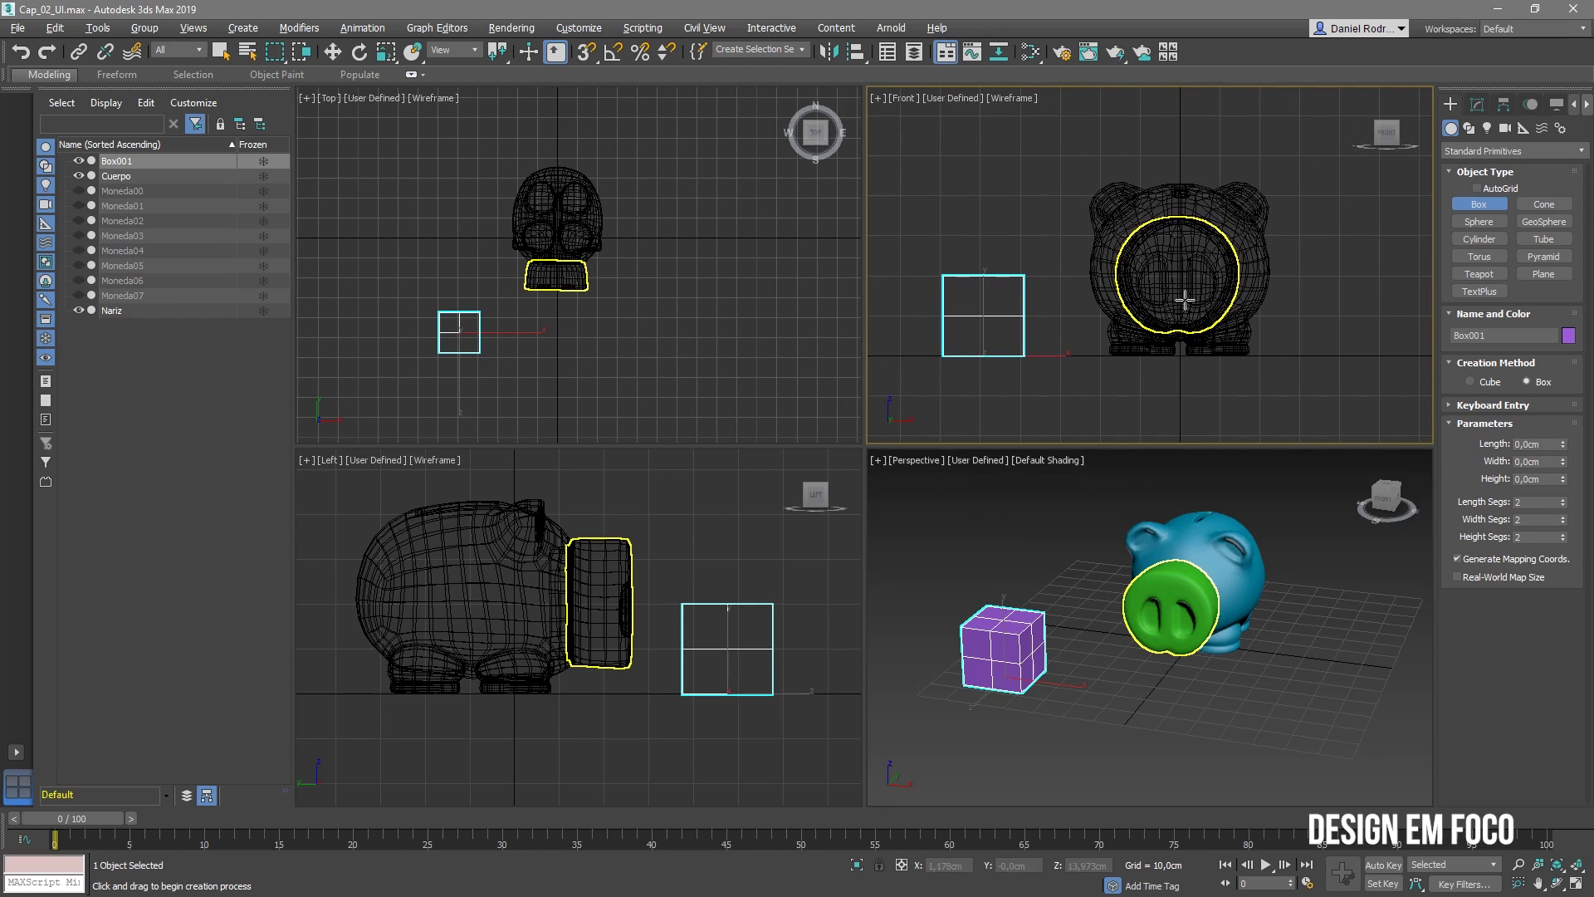
middle_click_drag(676, 633, 639, 634)
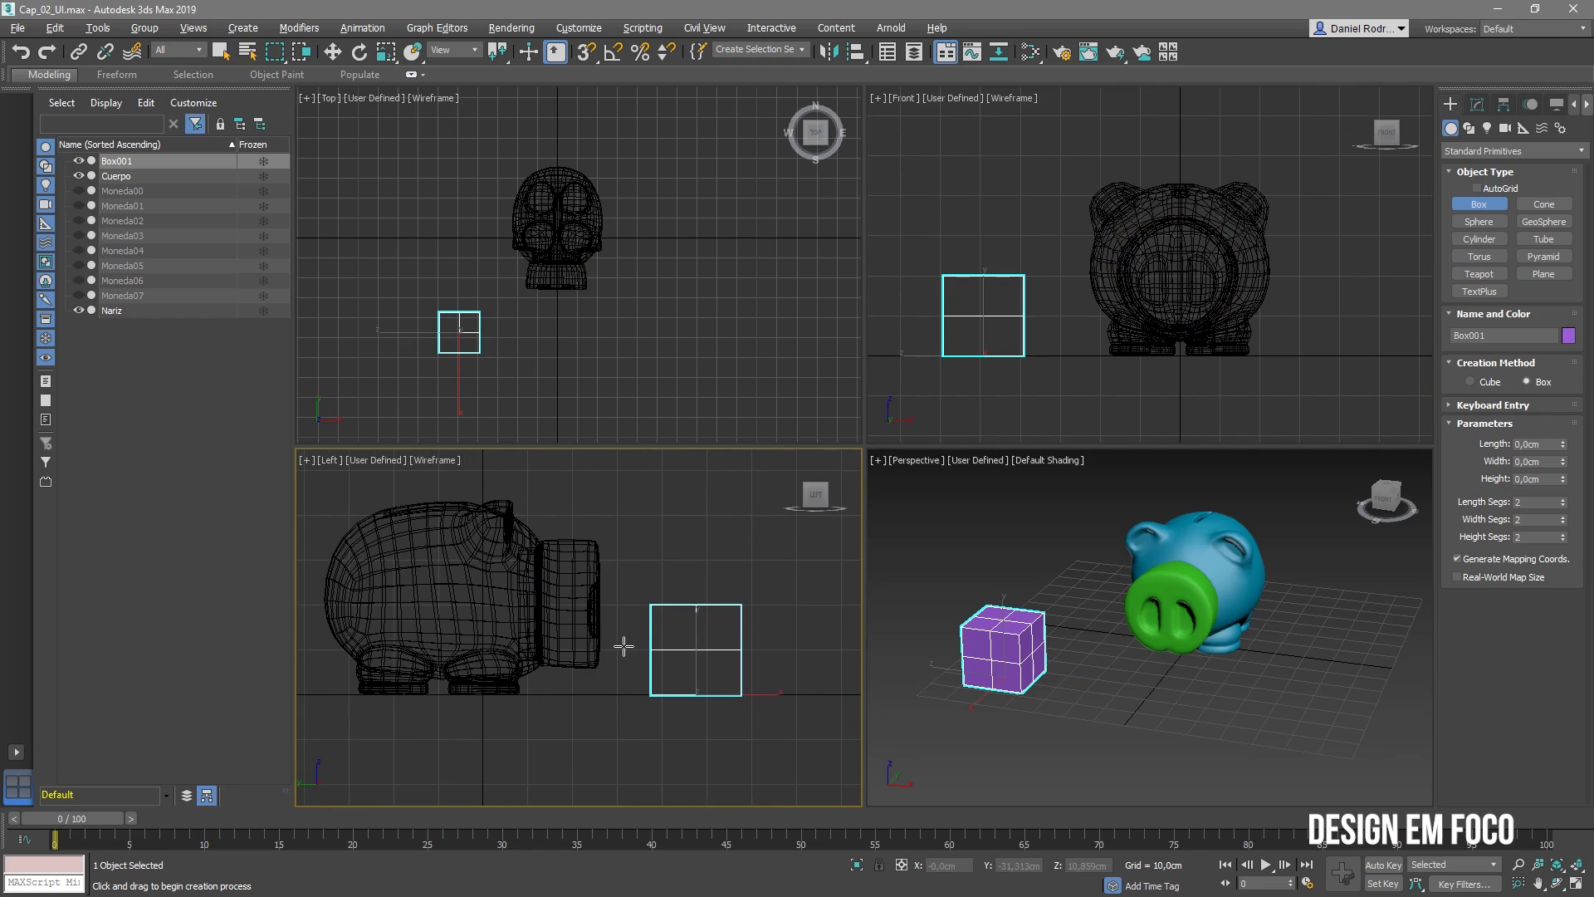
left_click(986, 657)
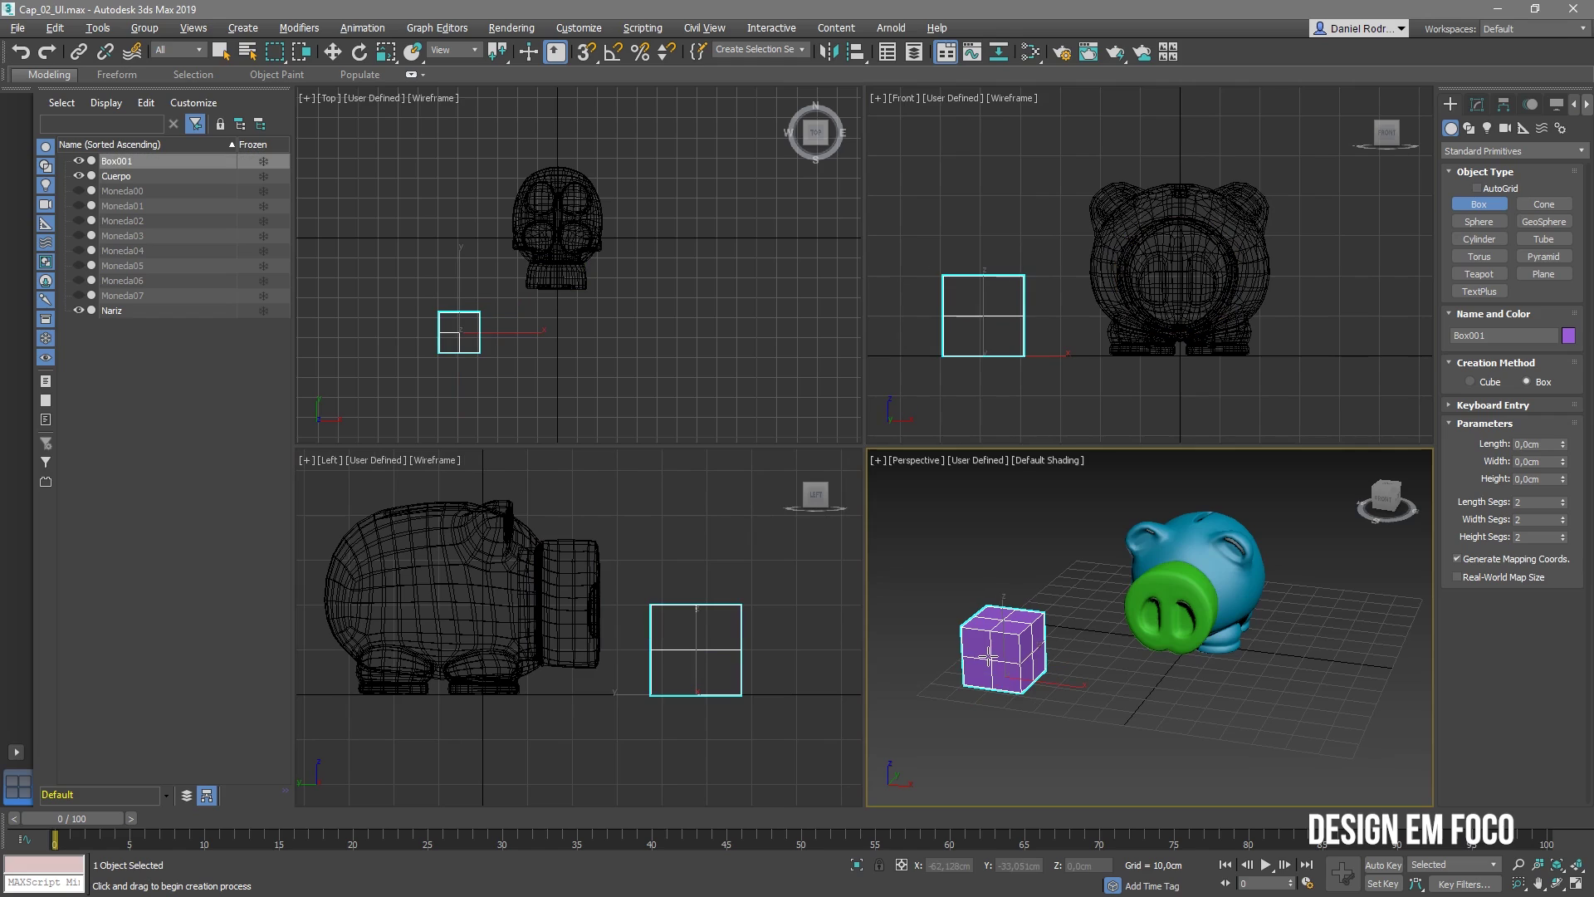
- Start aligning the box to the green snout (Nariz), keeping the alignment settings clear of the Perspective preview
left_click(855, 54)
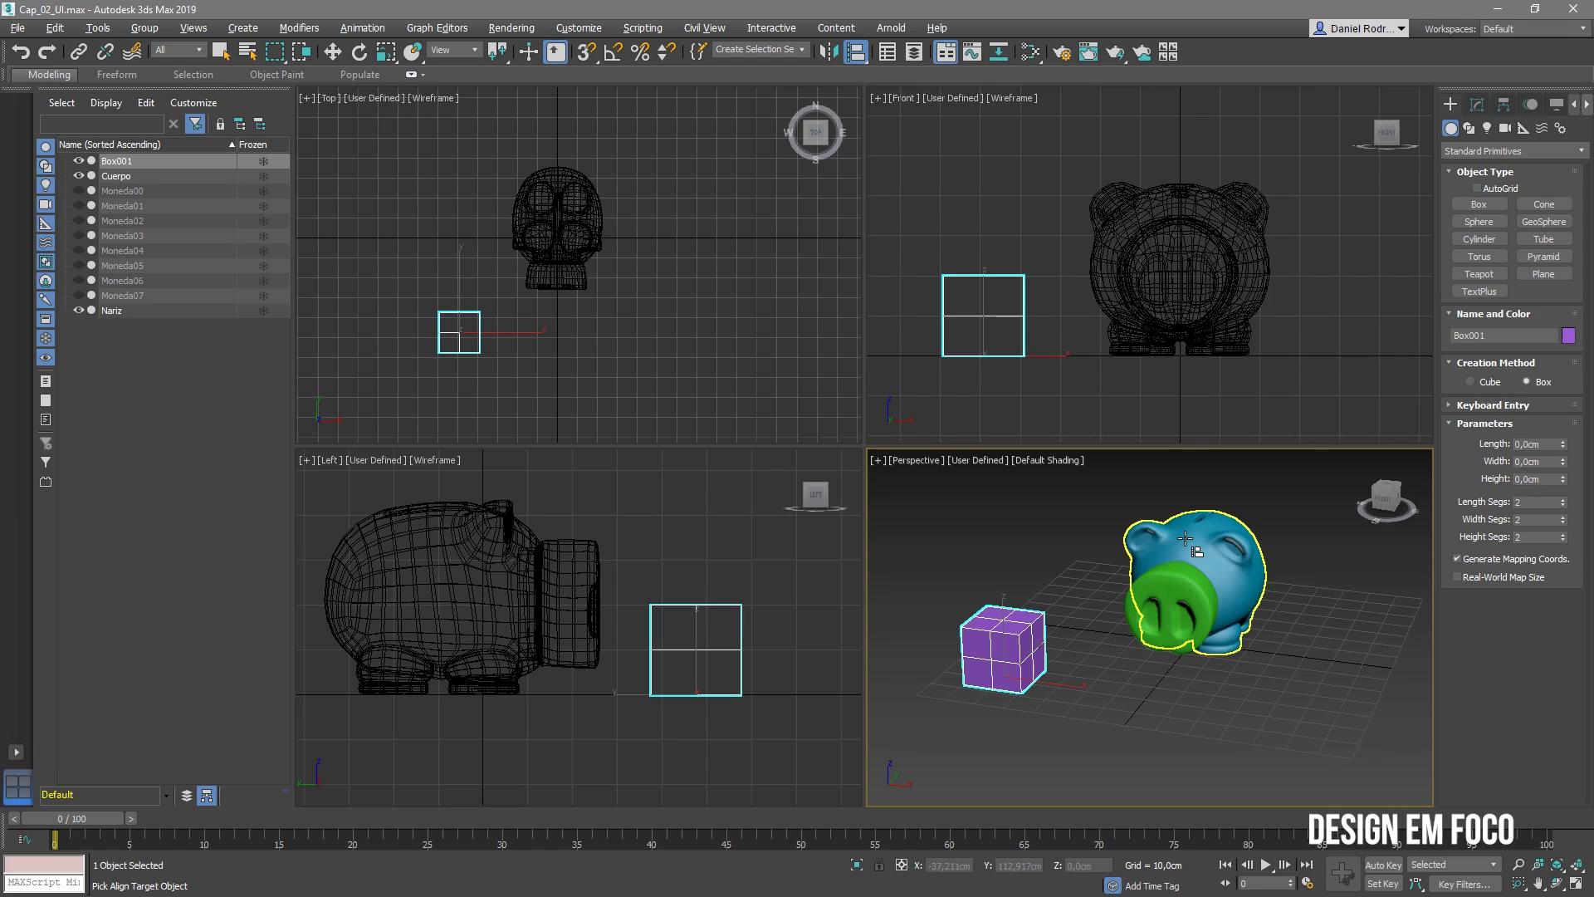
left_click(1175, 581)
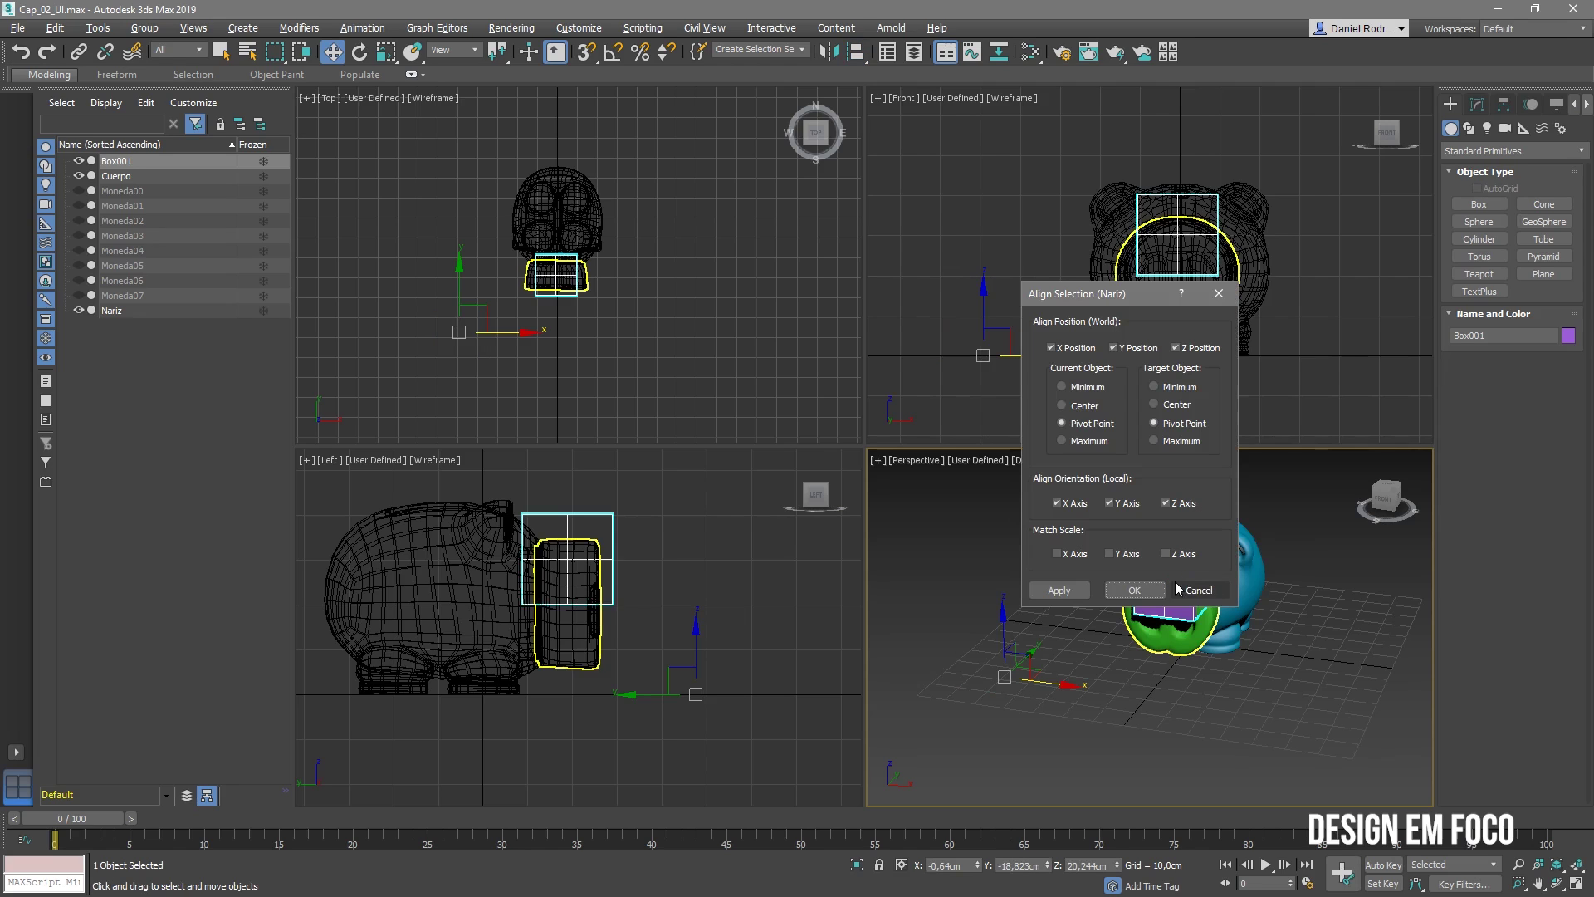
left_click_drag(1120, 297, 855, 327)
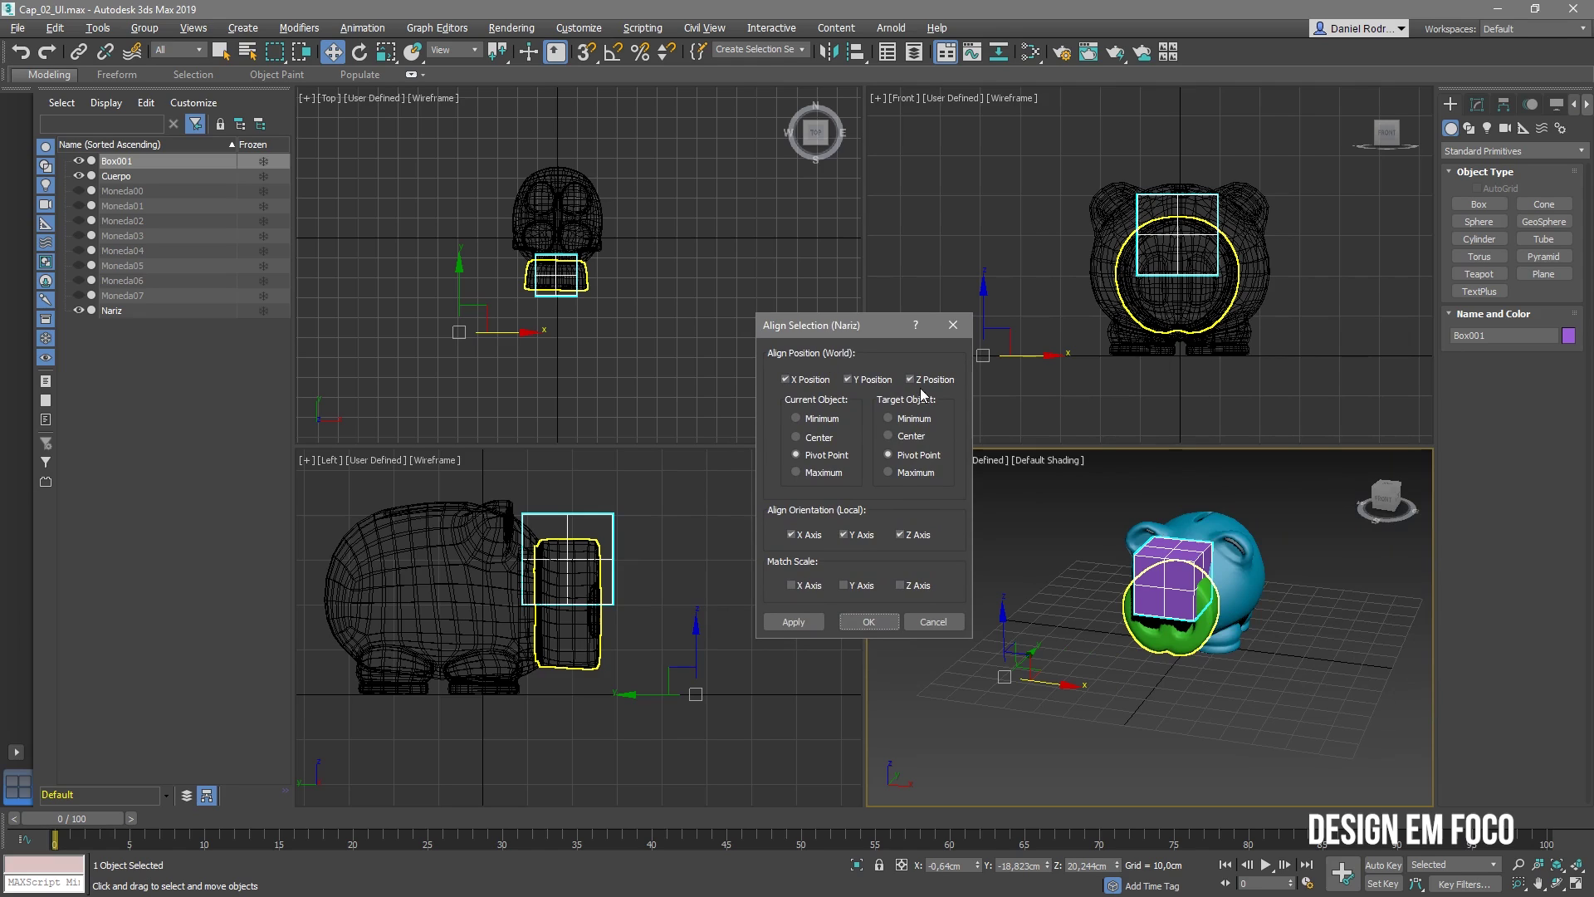
- Toggle the X, Y and Z position alignment to compare the box's placement, leaving all three enabled
left_click(827, 381)
left_click(878, 381)
left_click(931, 382)
left_click(870, 380)
left_click(810, 380)
left_click(930, 381)
left_click(929, 384)
left_click(909, 456)
left_click(913, 381)
- Disable orientation alignment for the X, Y and Z axes
left_click(810, 535)
left_click(855, 535)
left_click(900, 535)
- Compare aligning the box's maximum, minimum and center to the snout's pivot point
left_click(819, 474)
left_click(822, 457)
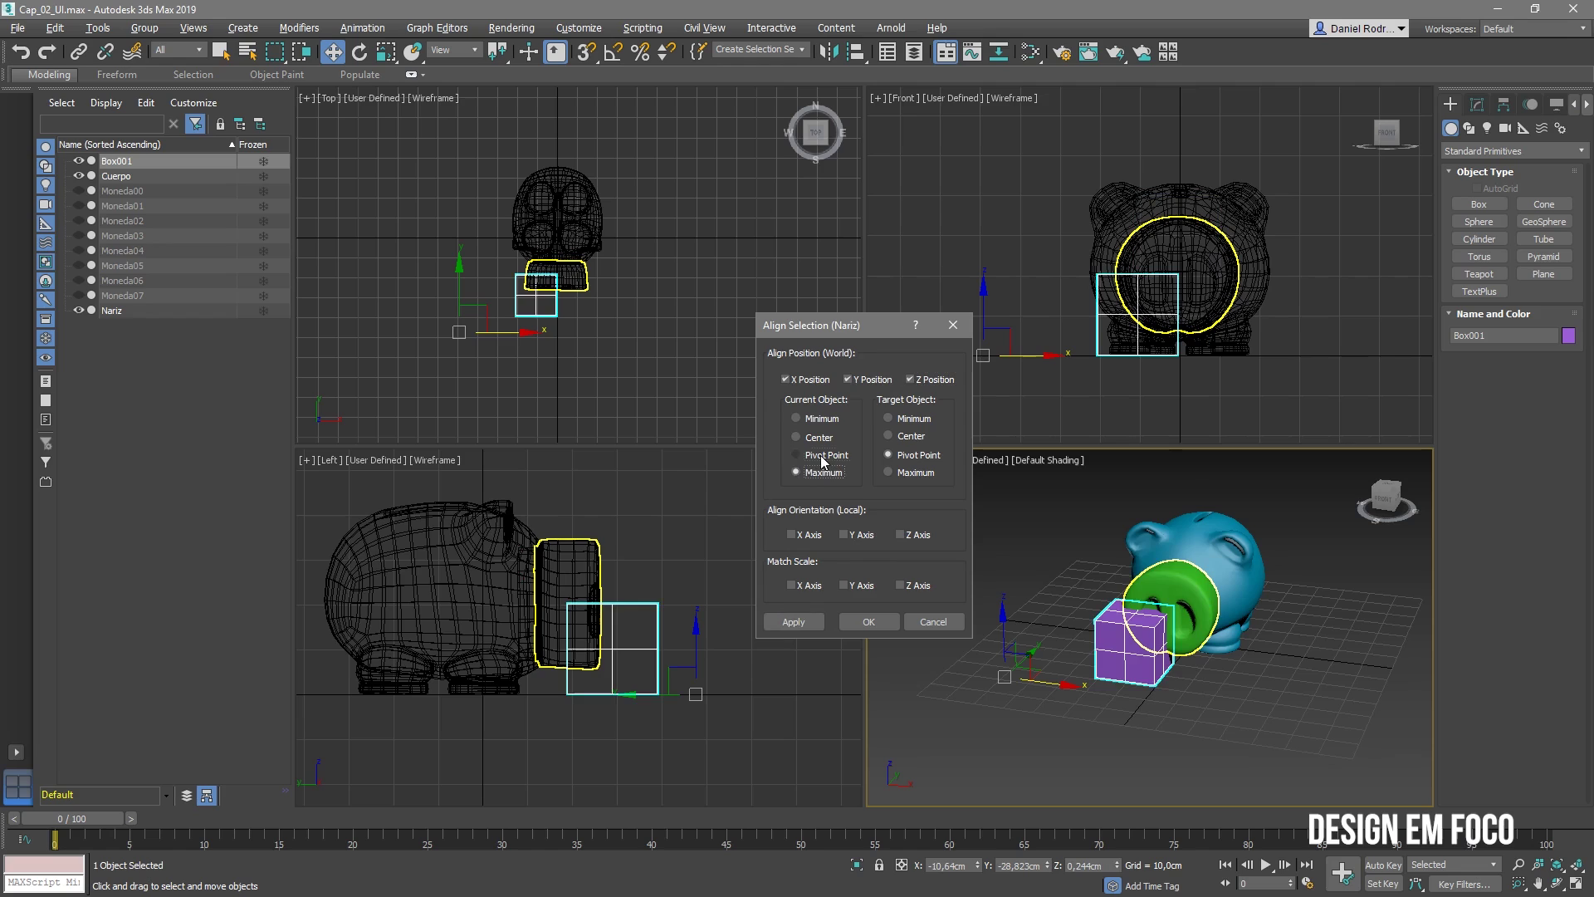
left_click(821, 419)
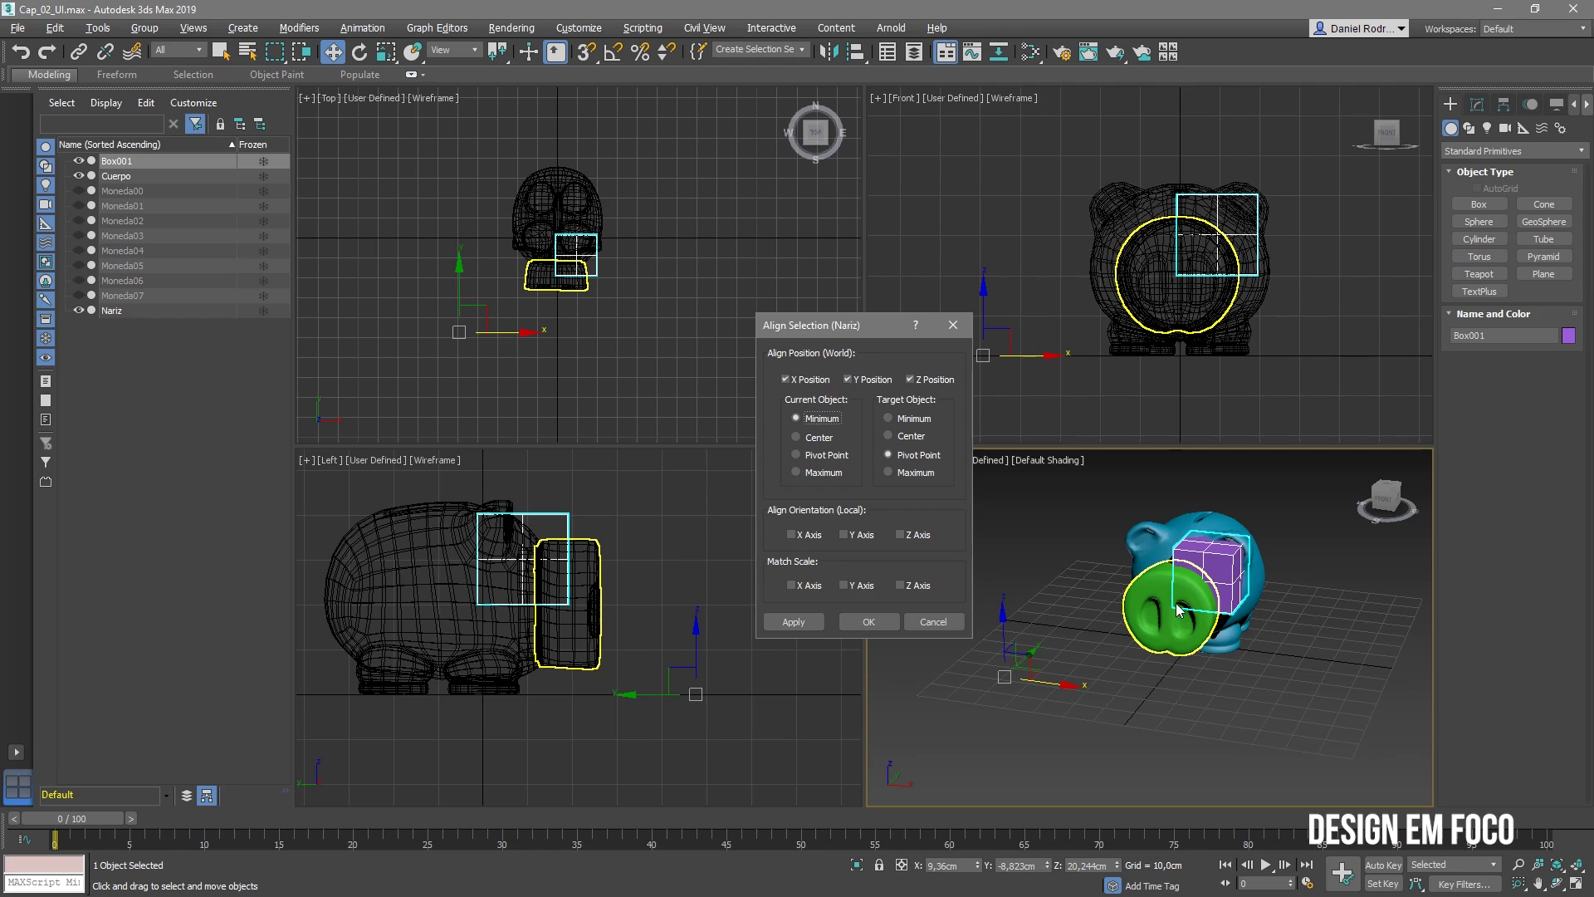
left_click(818, 437)
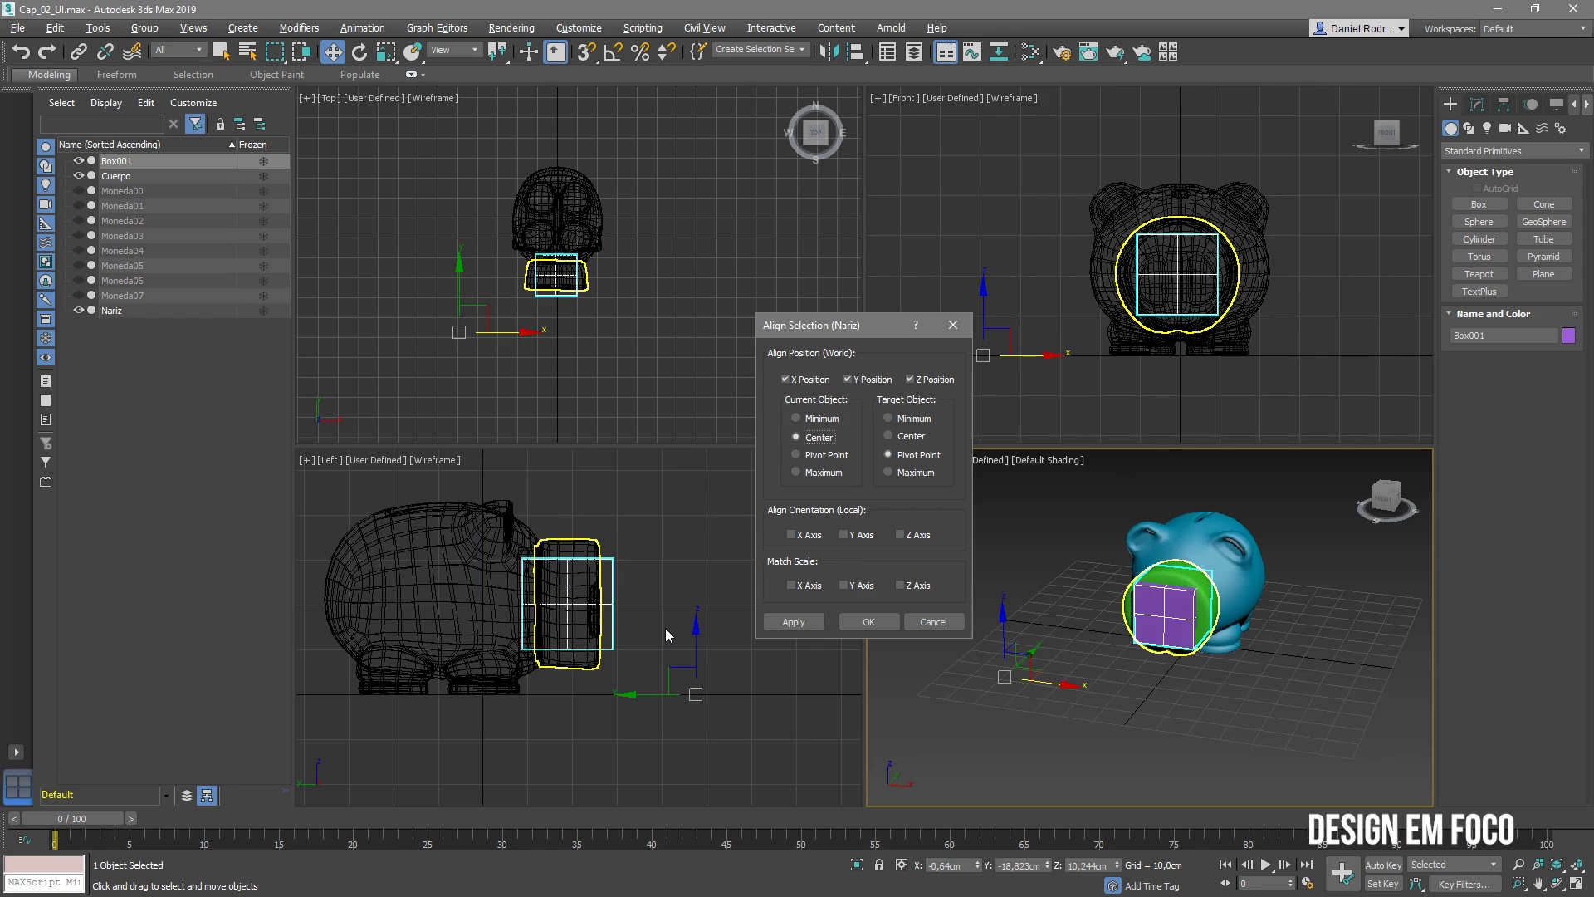
- Compare aligning the box's pivot point, center, maximum and minimum to the snout's center
left_click(908, 435)
left_click(797, 455)
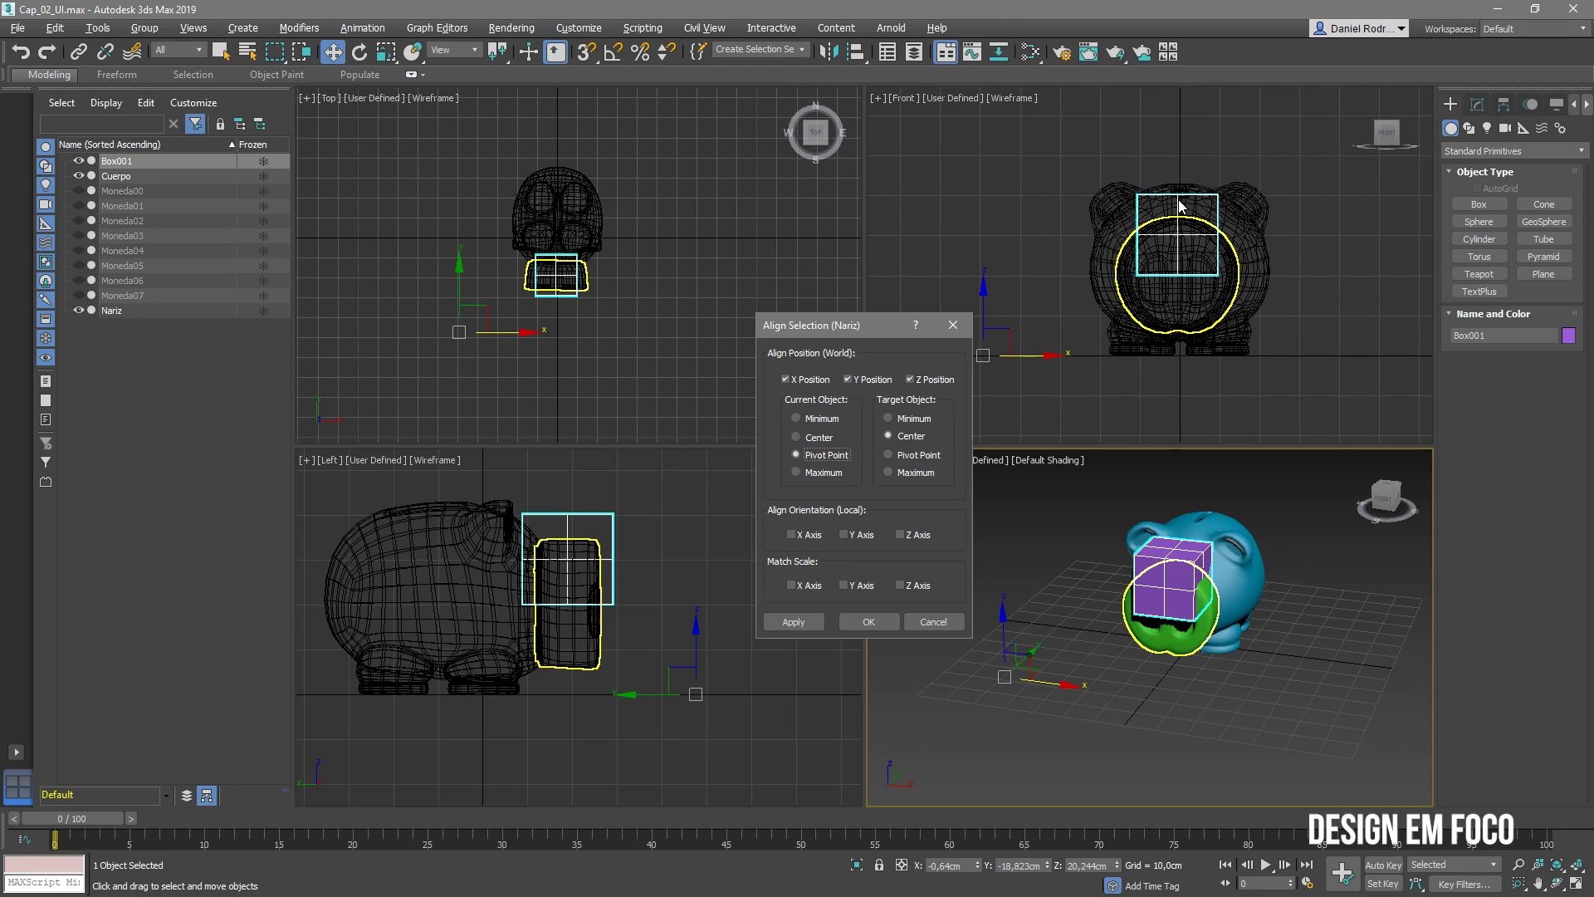
left_click(821, 438)
left_click(825, 455)
left_click(820, 438)
left_click(826, 472)
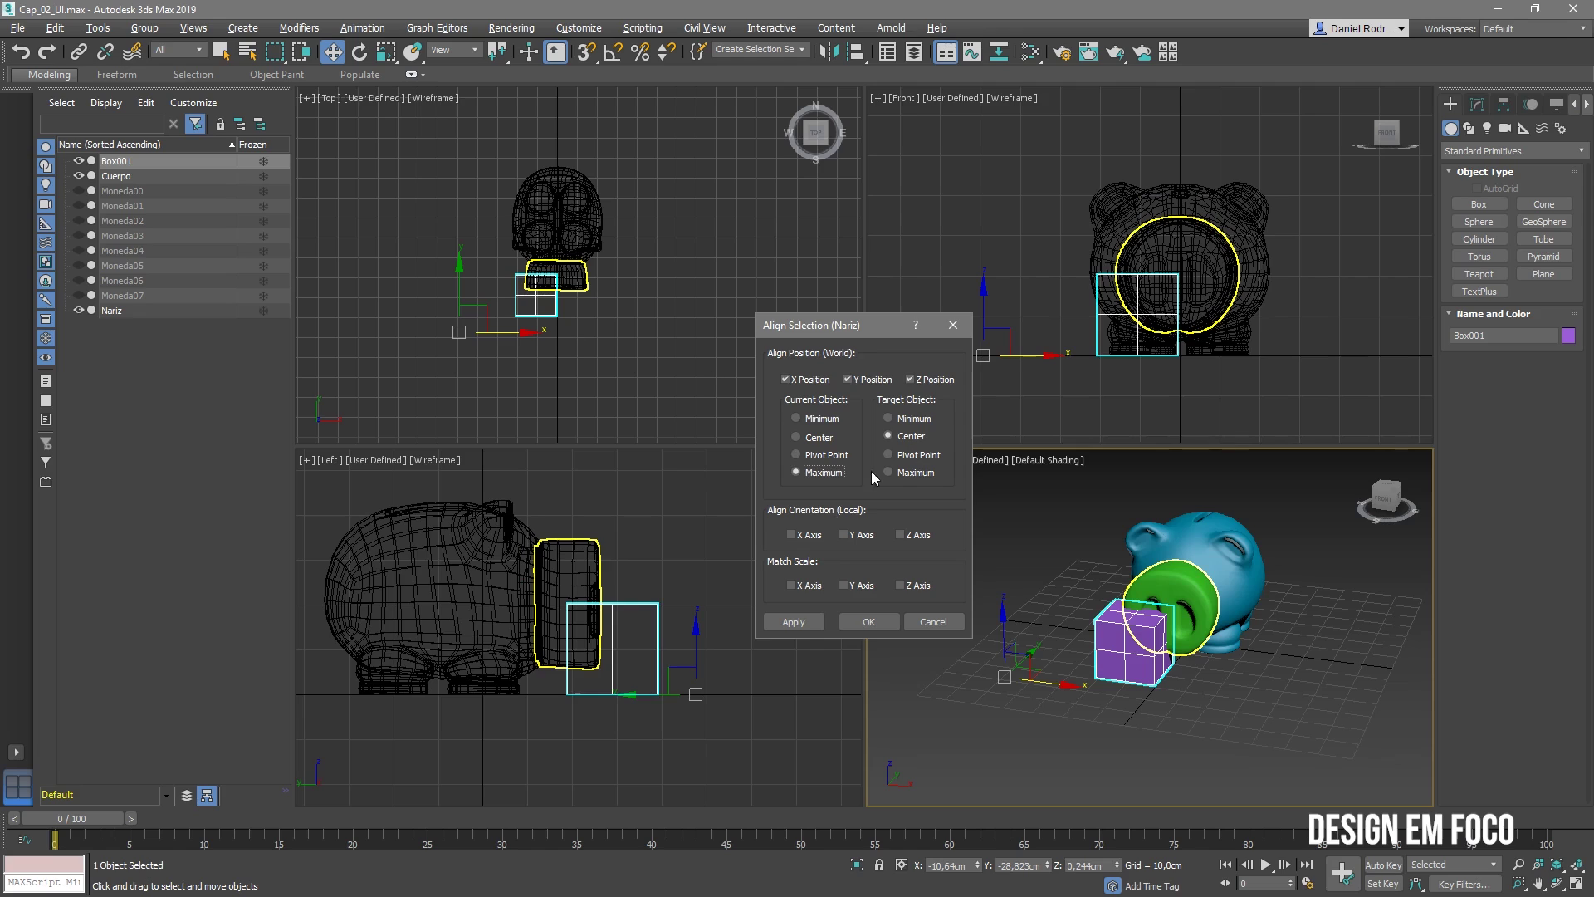
left_click(818, 420)
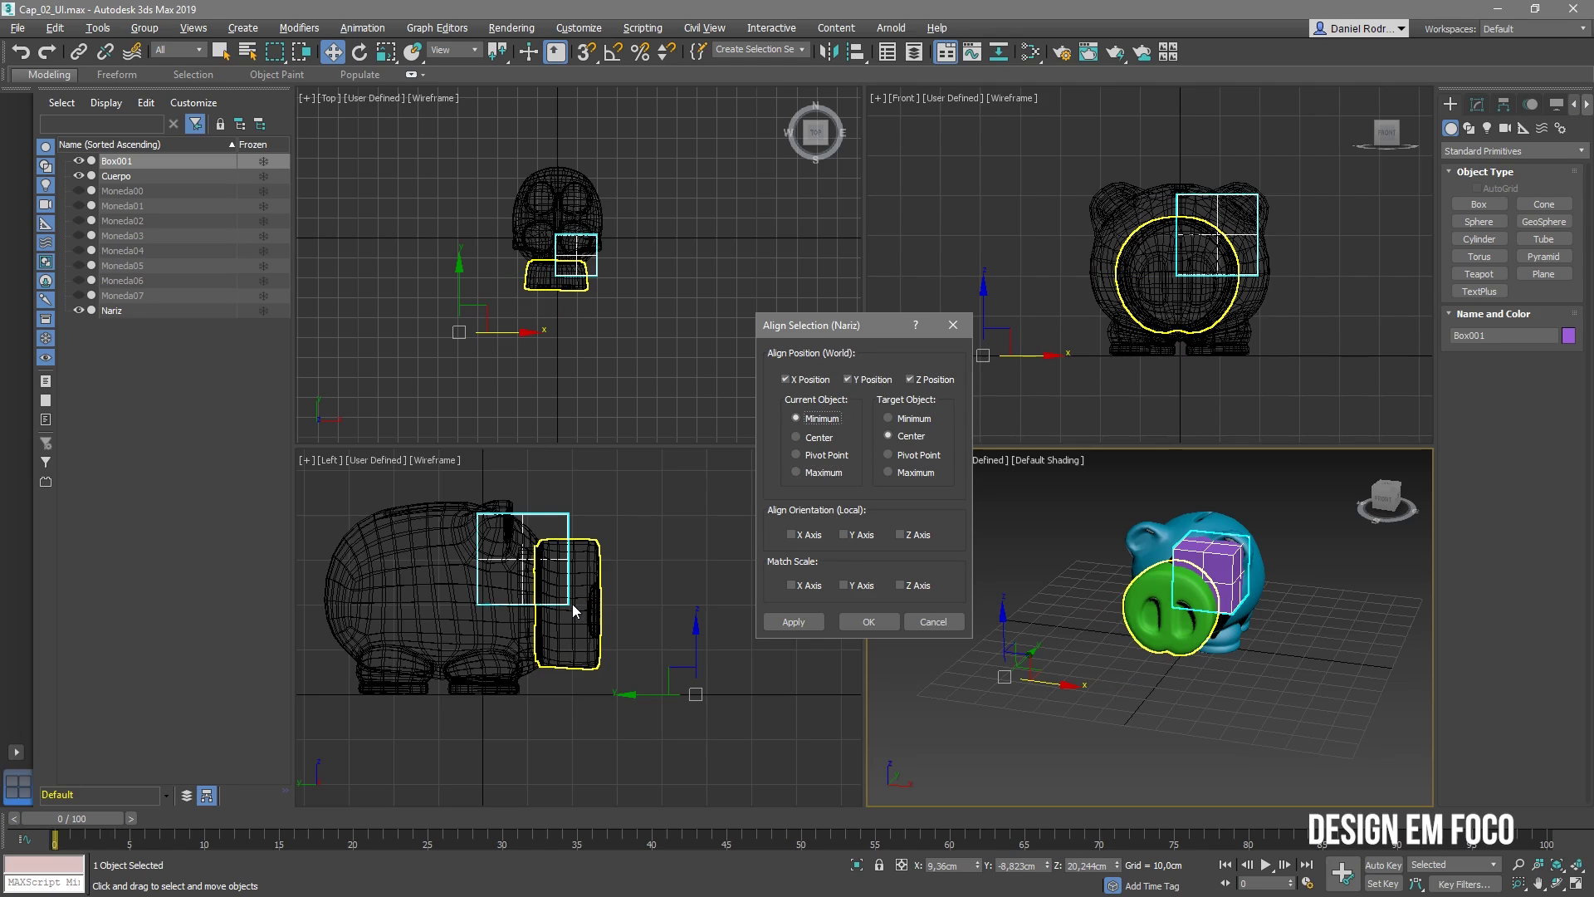
left_click(824, 472)
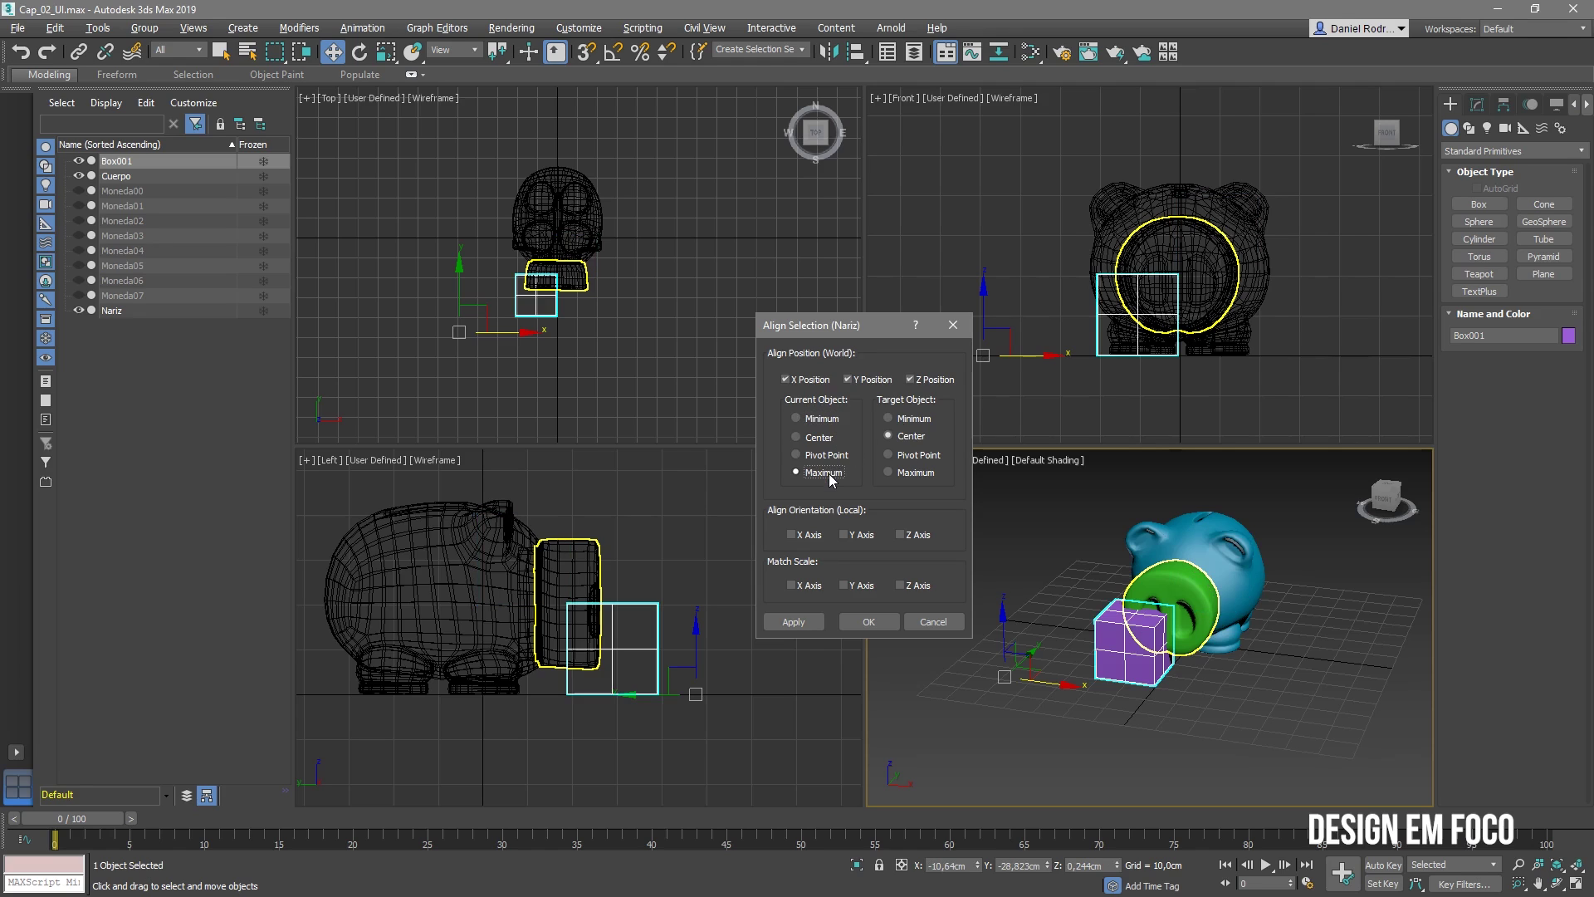
left_click(822, 419)
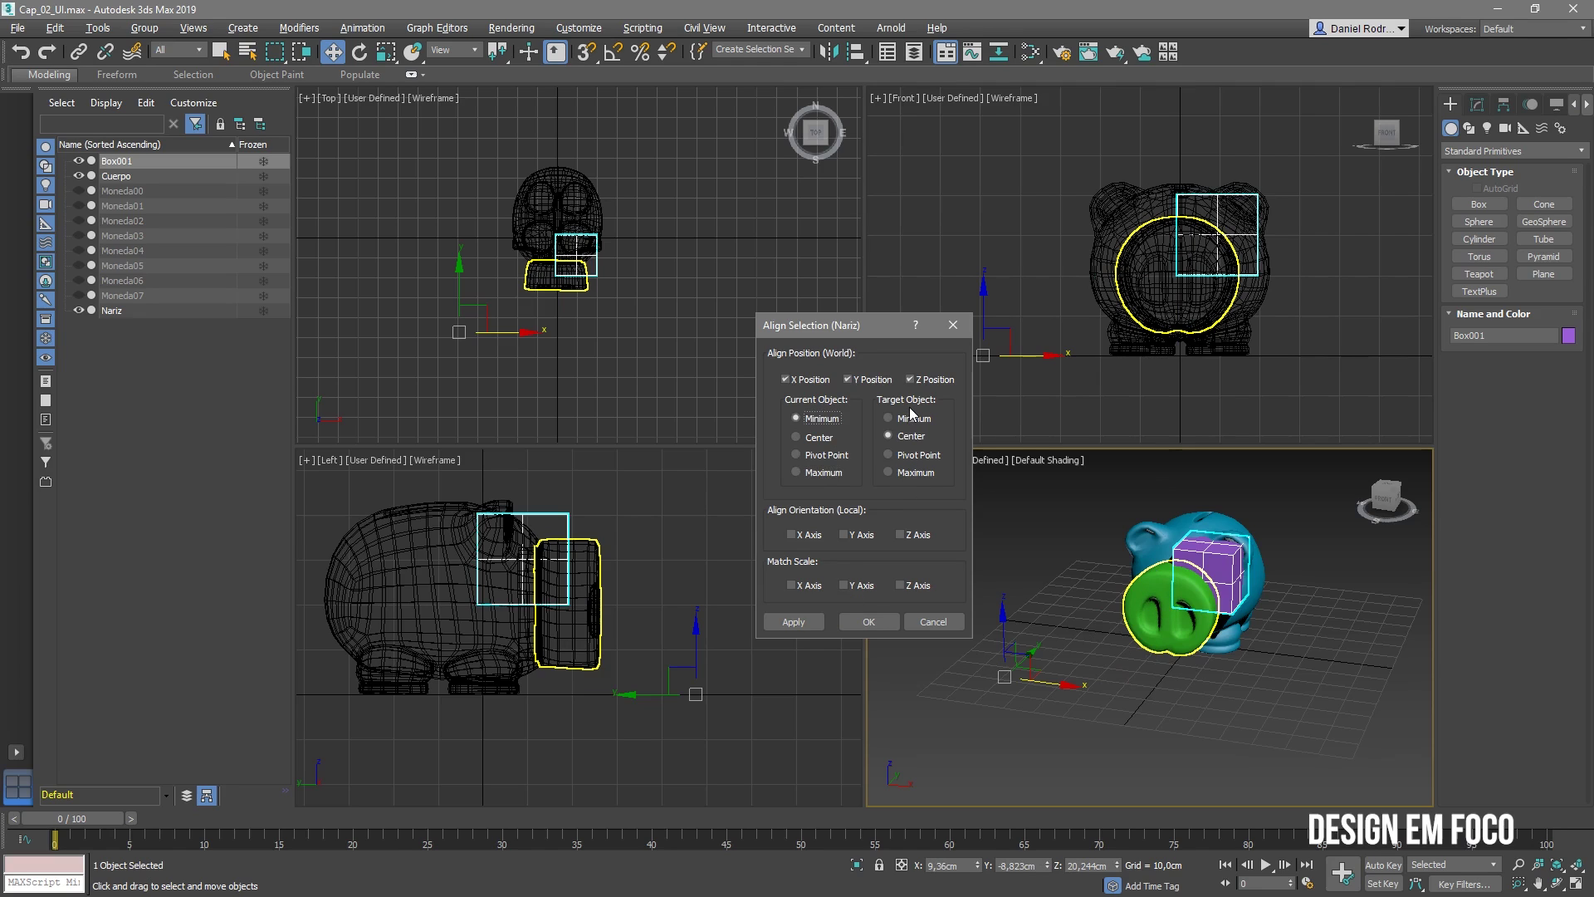
- Align the box's center to the snout's center on all three position axes and accept the alignment
left_click(888, 455)
left_click(814, 440)
left_click(907, 438)
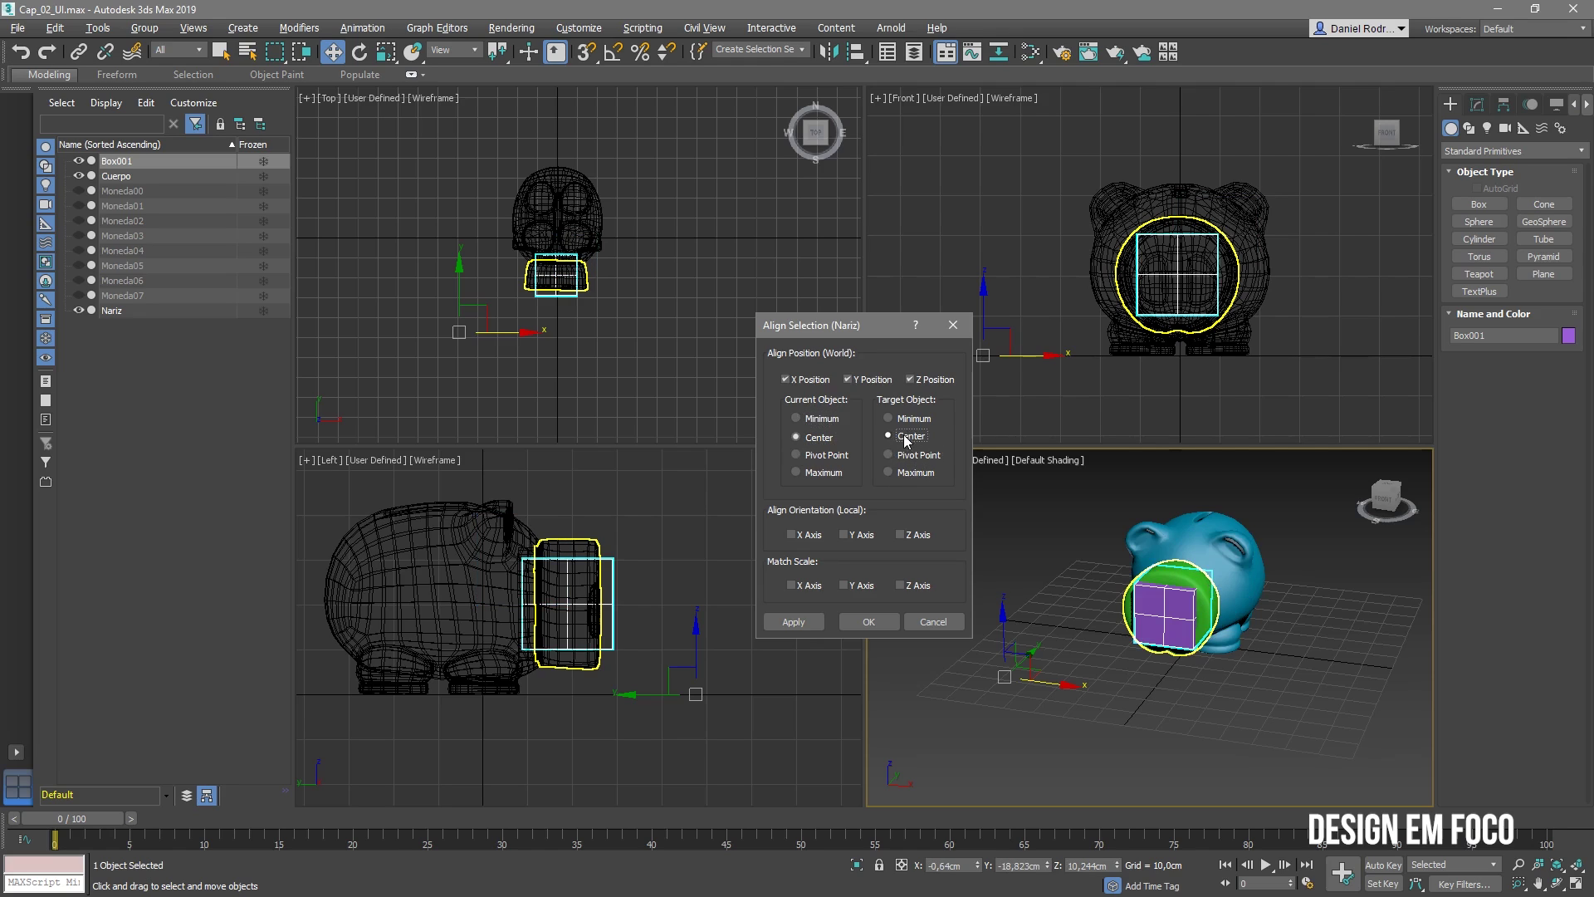
left_click(847, 624)
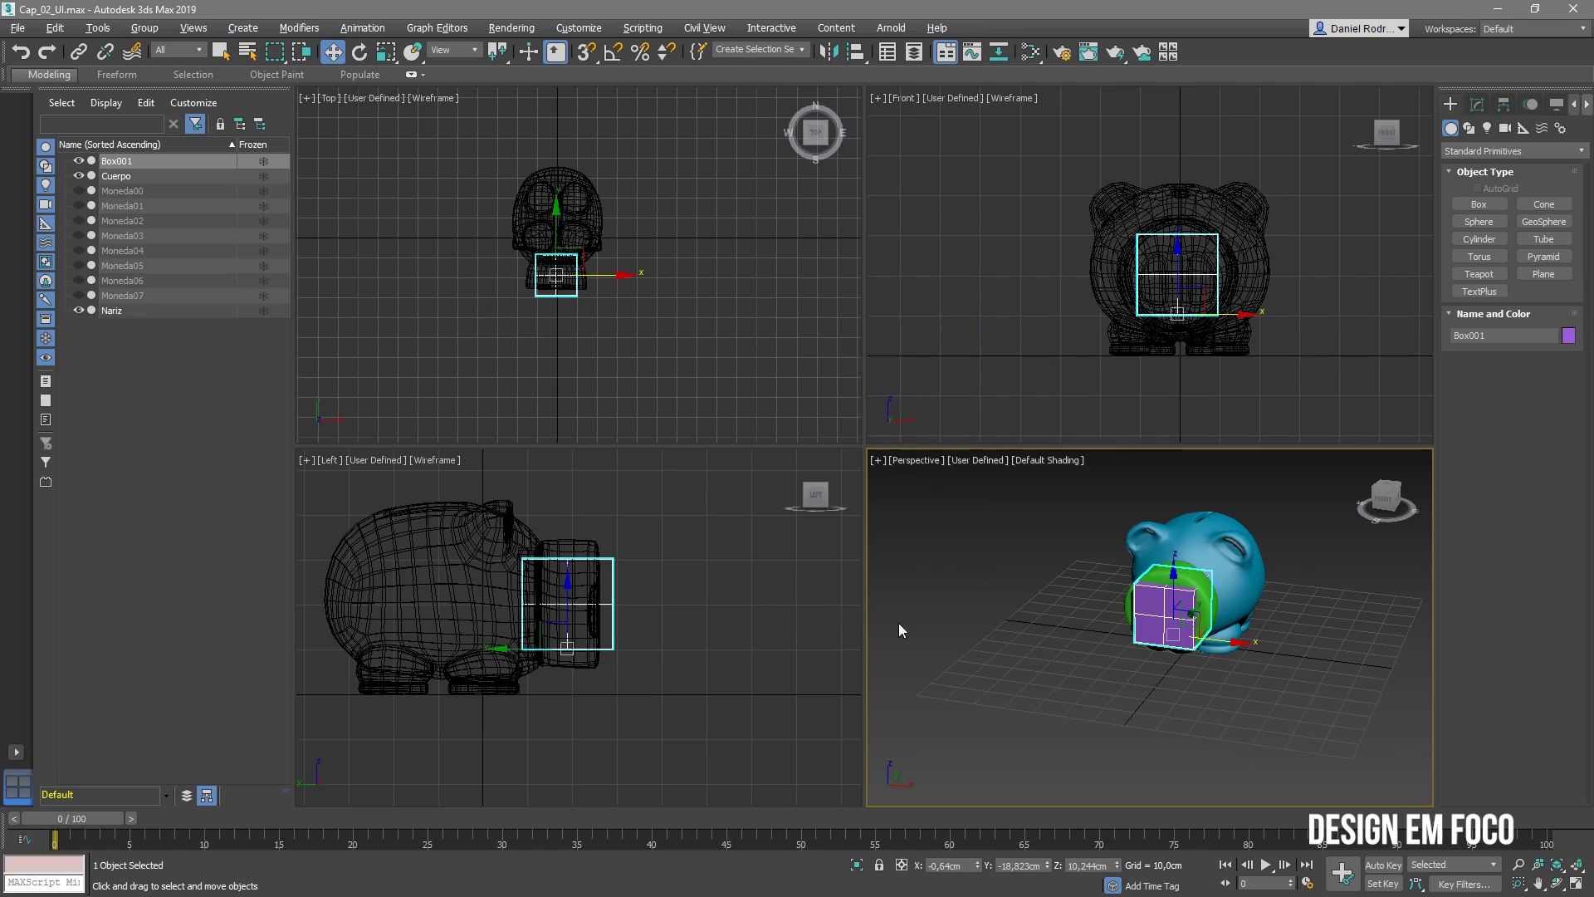
- Move the box out of the snout, forward and sideways, to about X -30.2 cm and Y -74.5 cm
middle_click_drag(1253, 691, 1227, 627, "alt")
left_click_drag(1227, 627, 1104, 694)
left_click(1113, 691)
left_click(1101, 686)
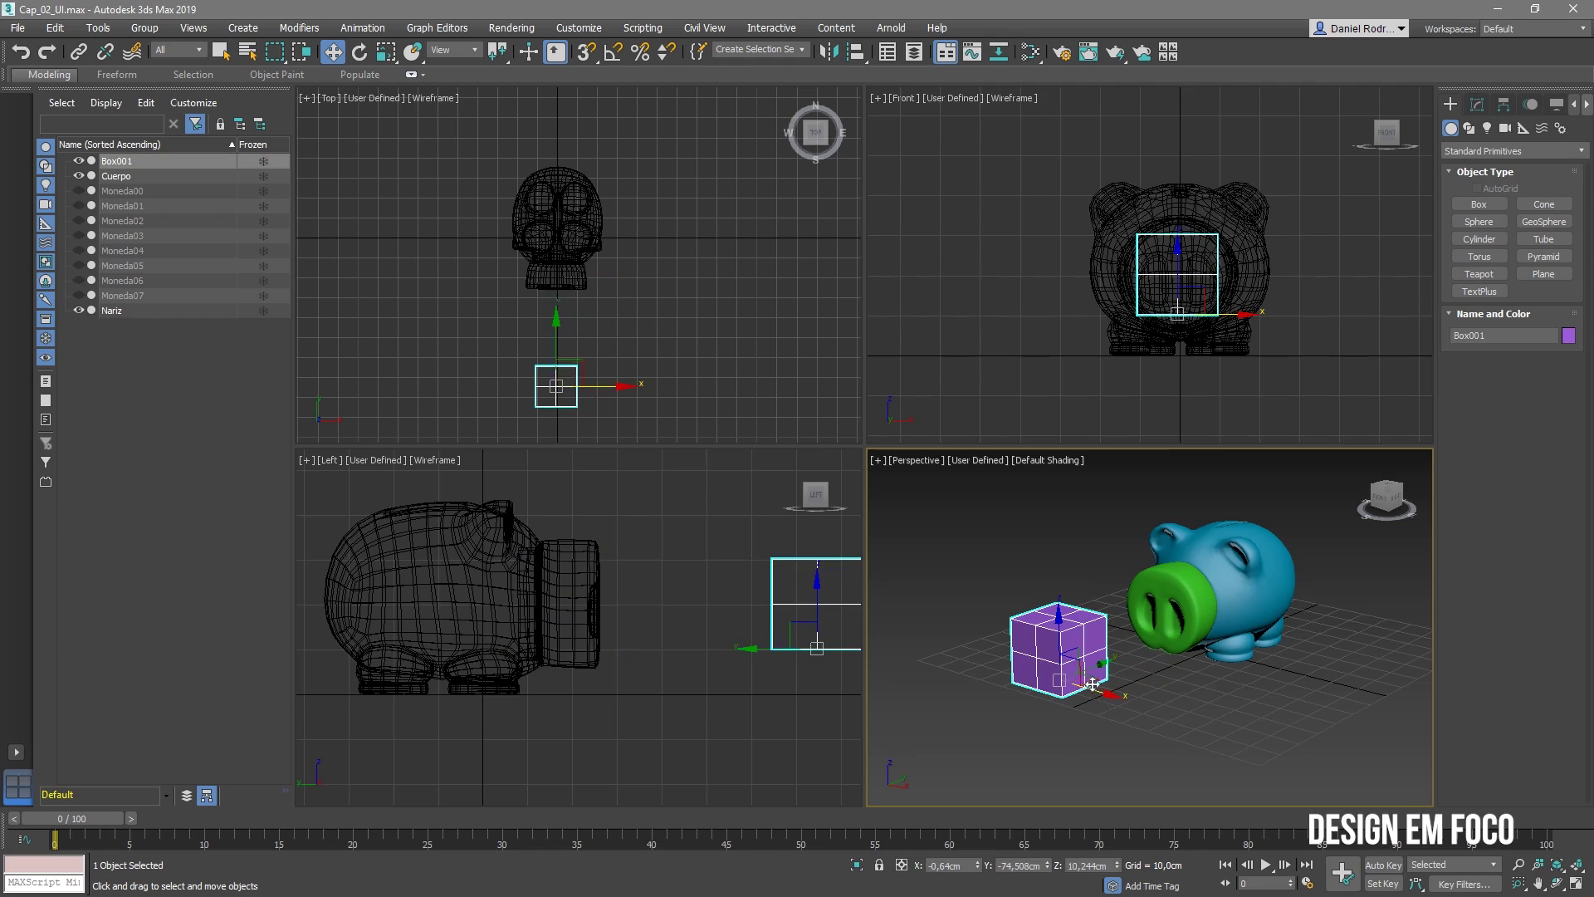
left_click(1114, 706)
left_click(1106, 697)
left_click_drag(1113, 697, 1042, 680)
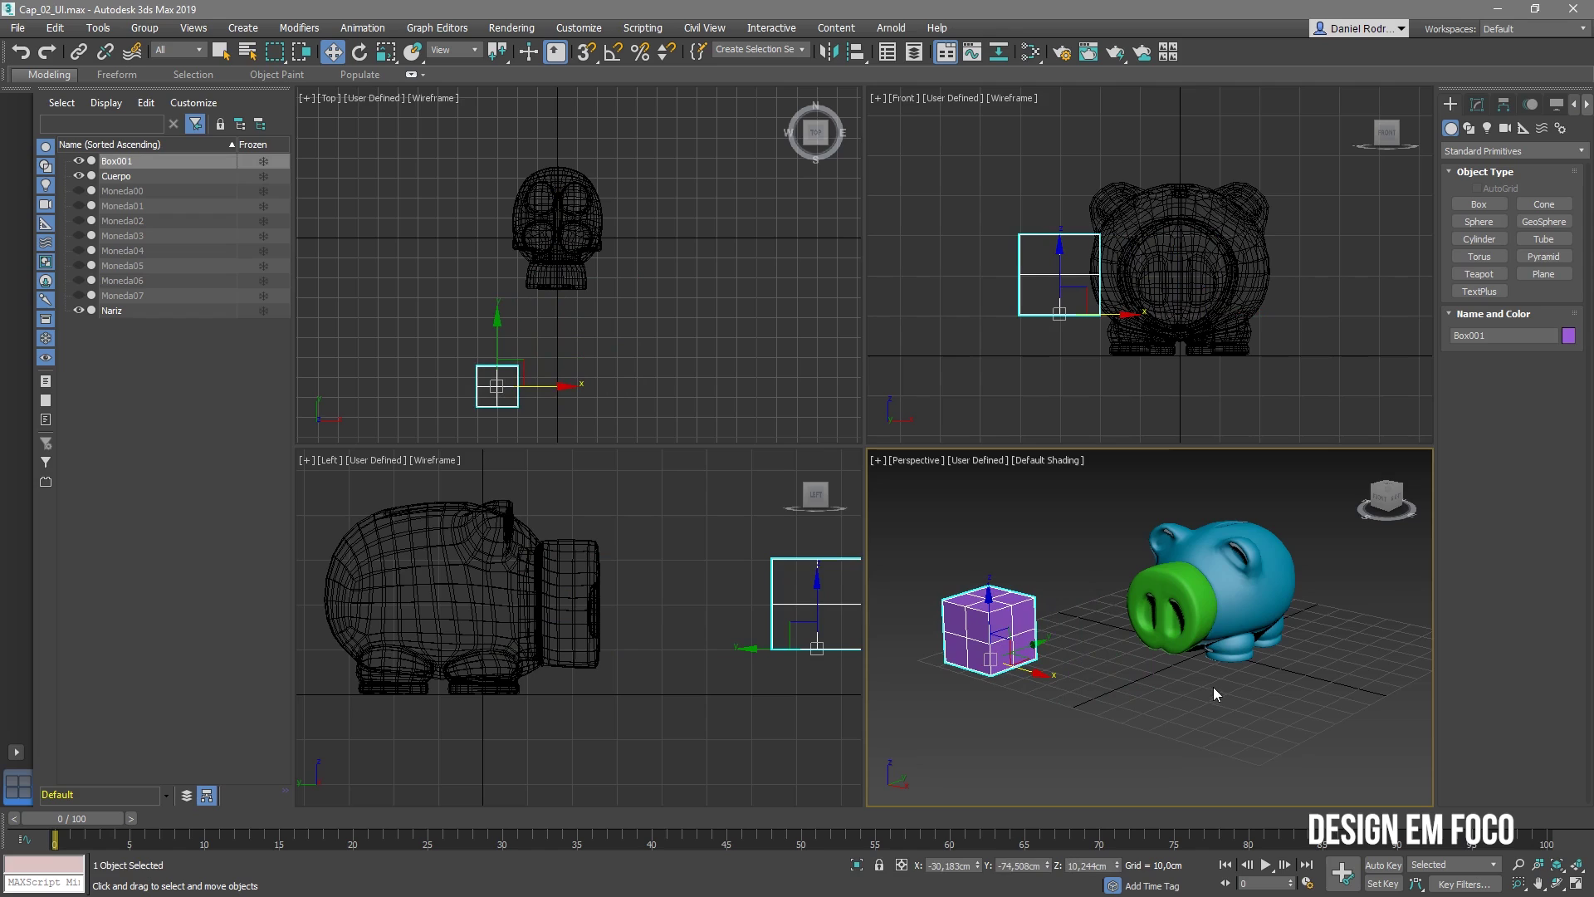
- Lower the box to about Z 0.26 cm and reposition it beside the piggy bank at about X -51.7 cm, Y -53 cm
left_click_drag(805, 589, 803, 633)
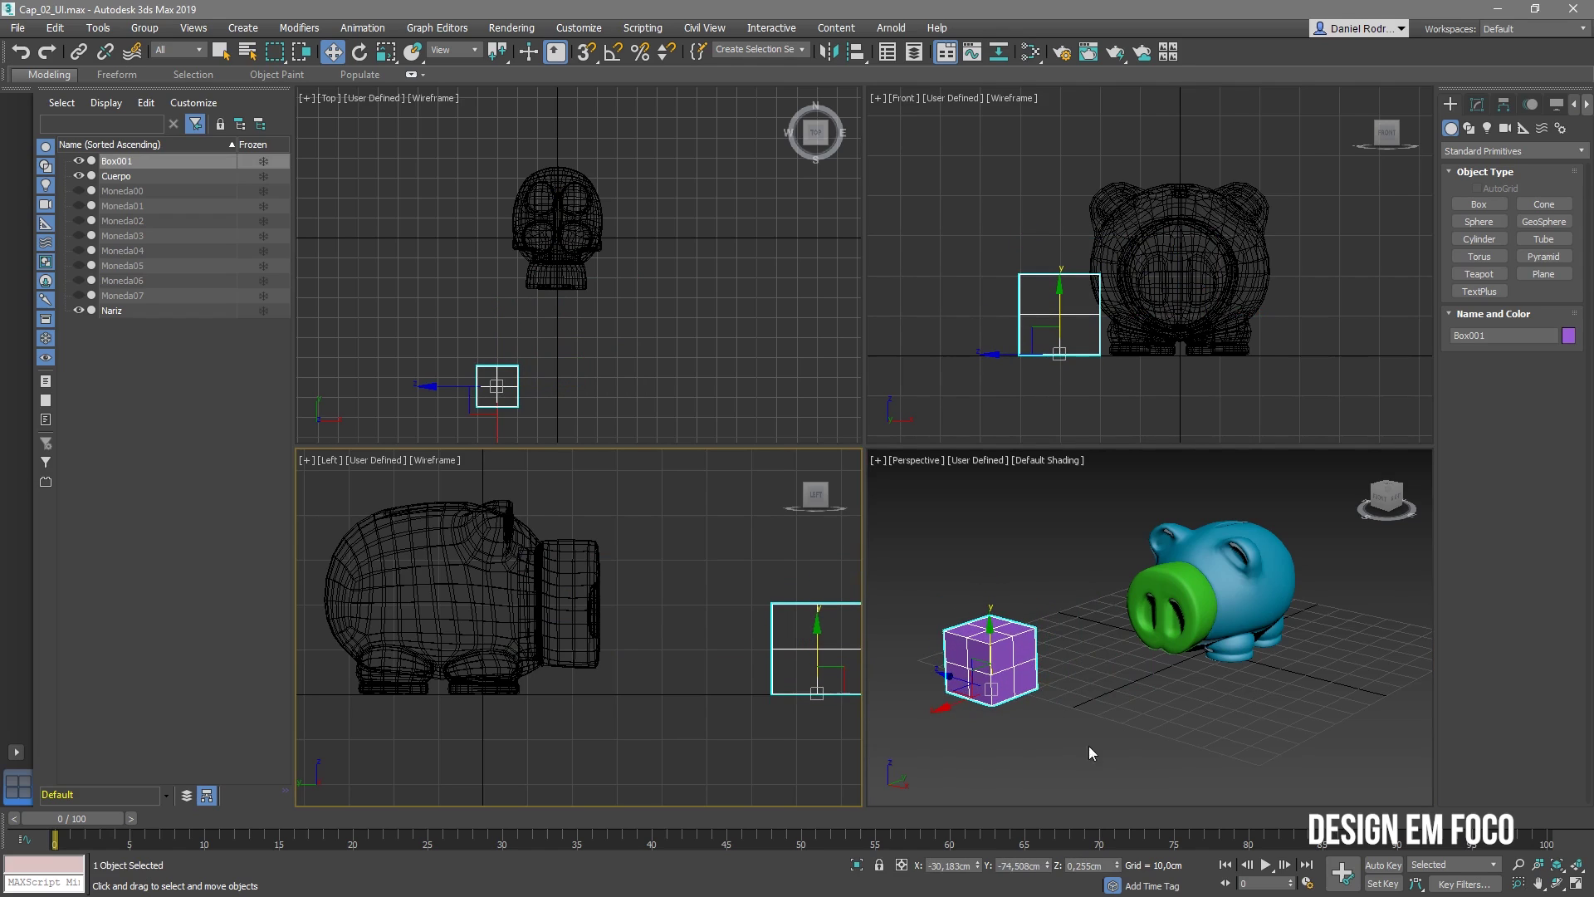
left_click(497, 423)
left_click(494, 395)
left_click_drag(496, 334, 498, 290)
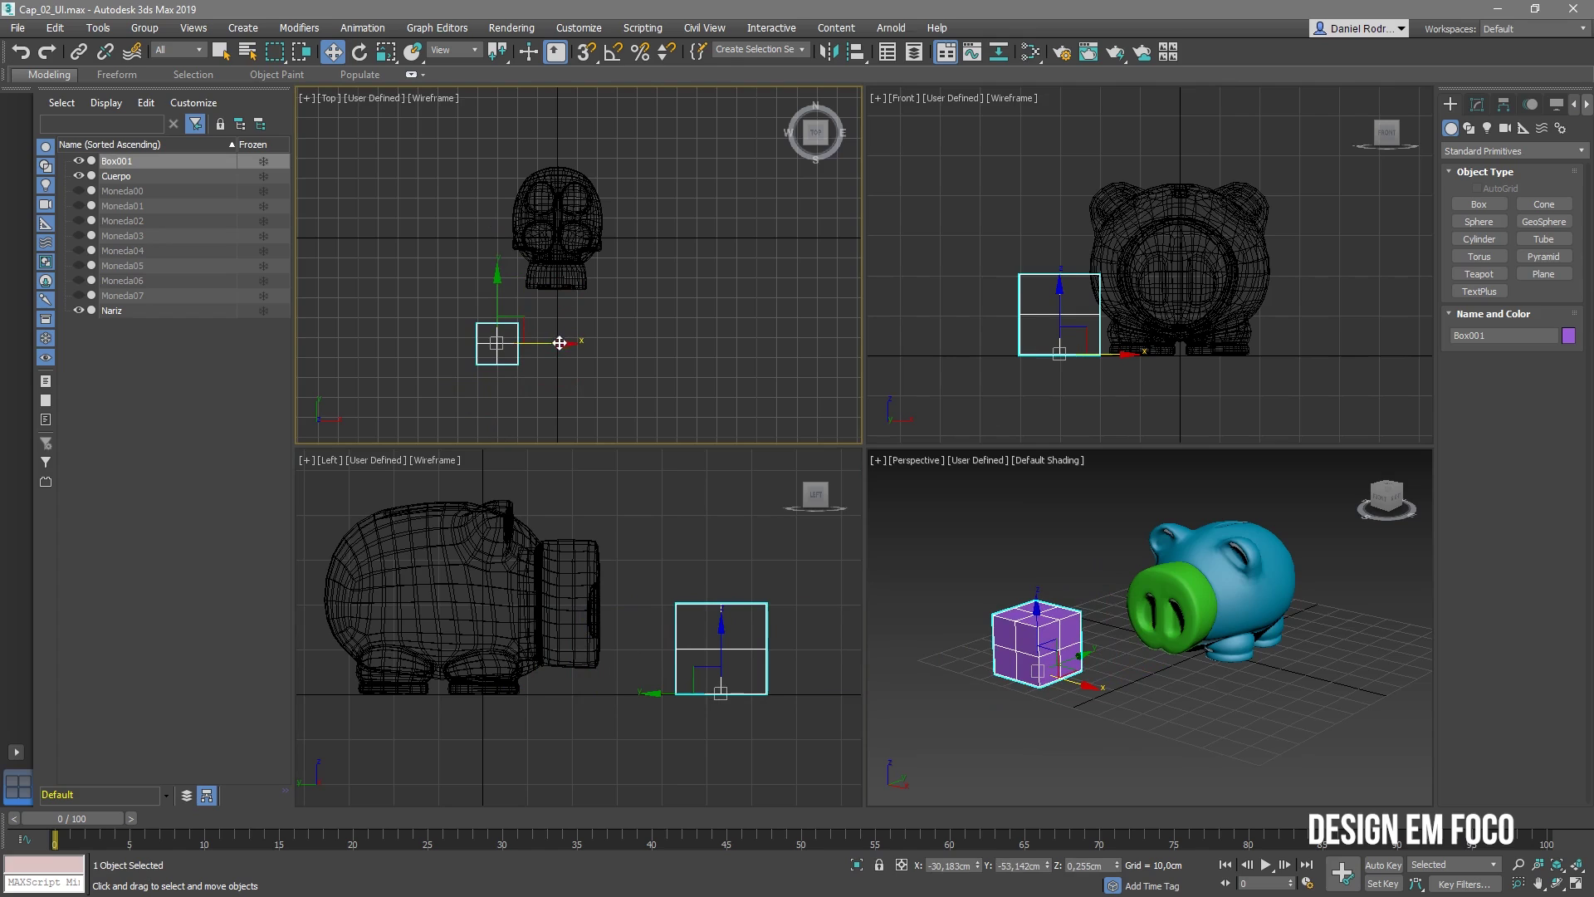
left_click_drag(560, 344, 518, 342)
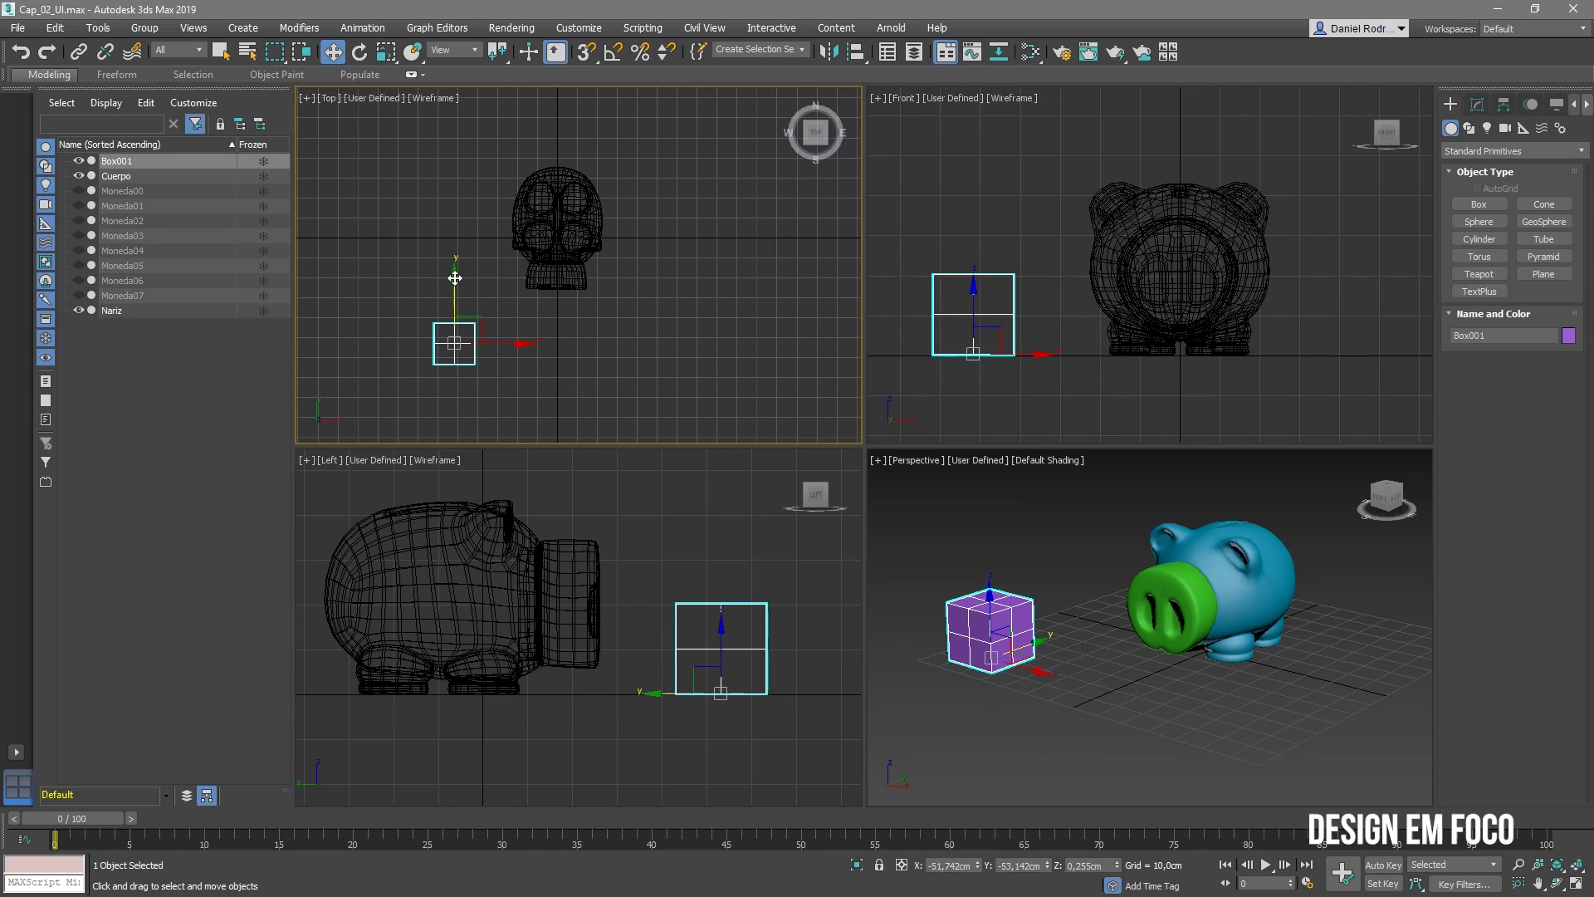
left_click_drag(459, 285, 459, 293)
- Deselect the box and draw a cylinder in the maximized Perspective view, with about 12.3 cm radius and 449.4 cm height
left_click(1228, 685)
key("alt+w")
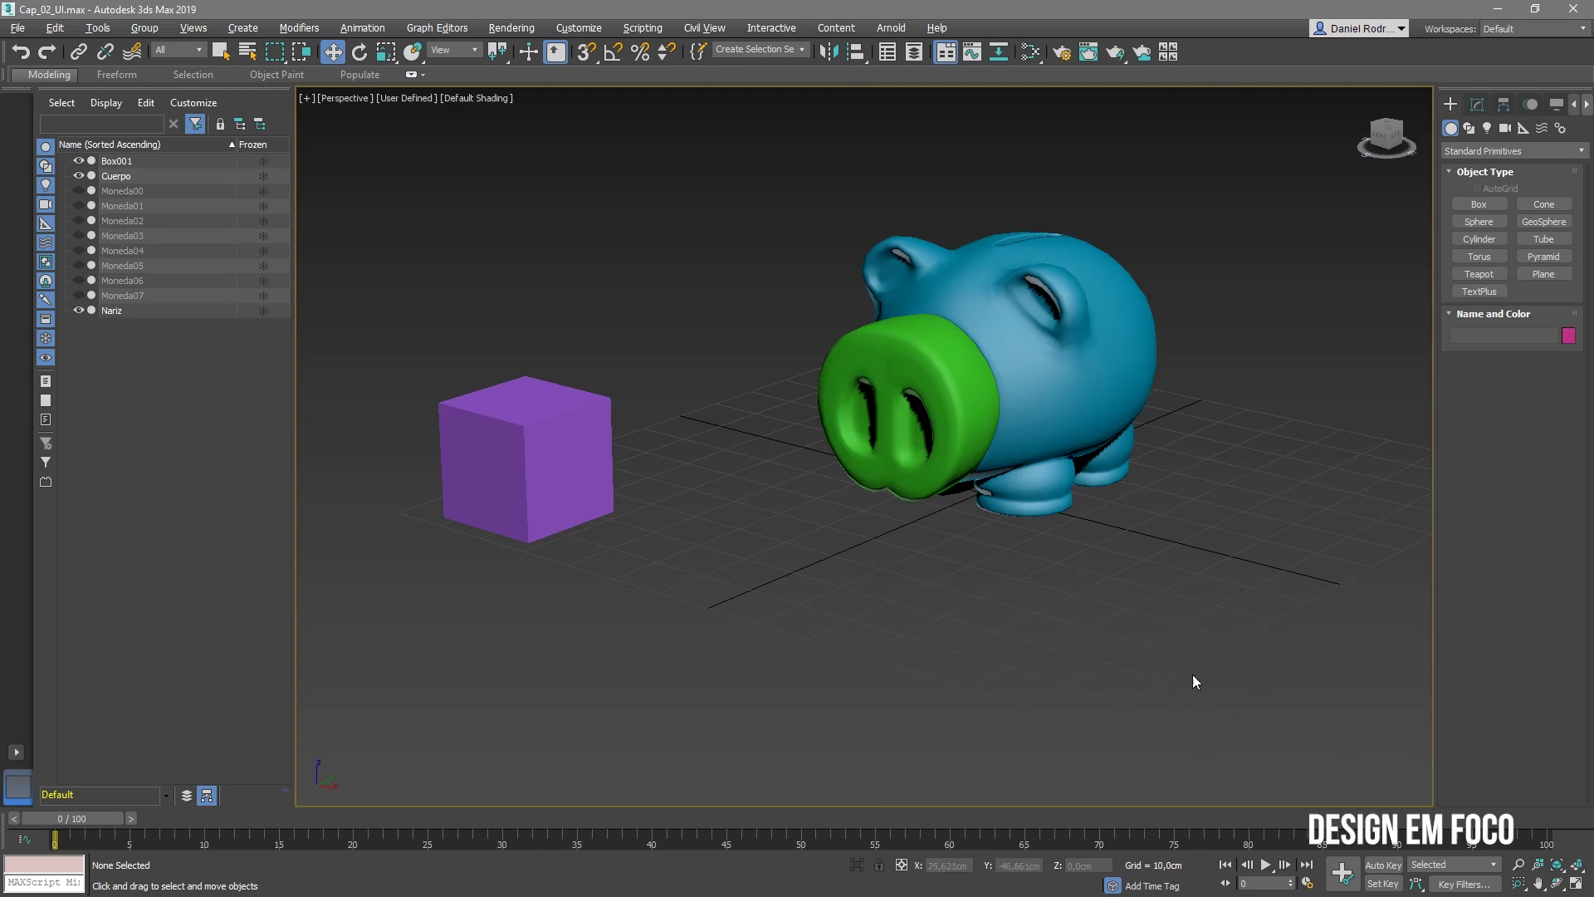
scroll(989, 512, "up", 3)
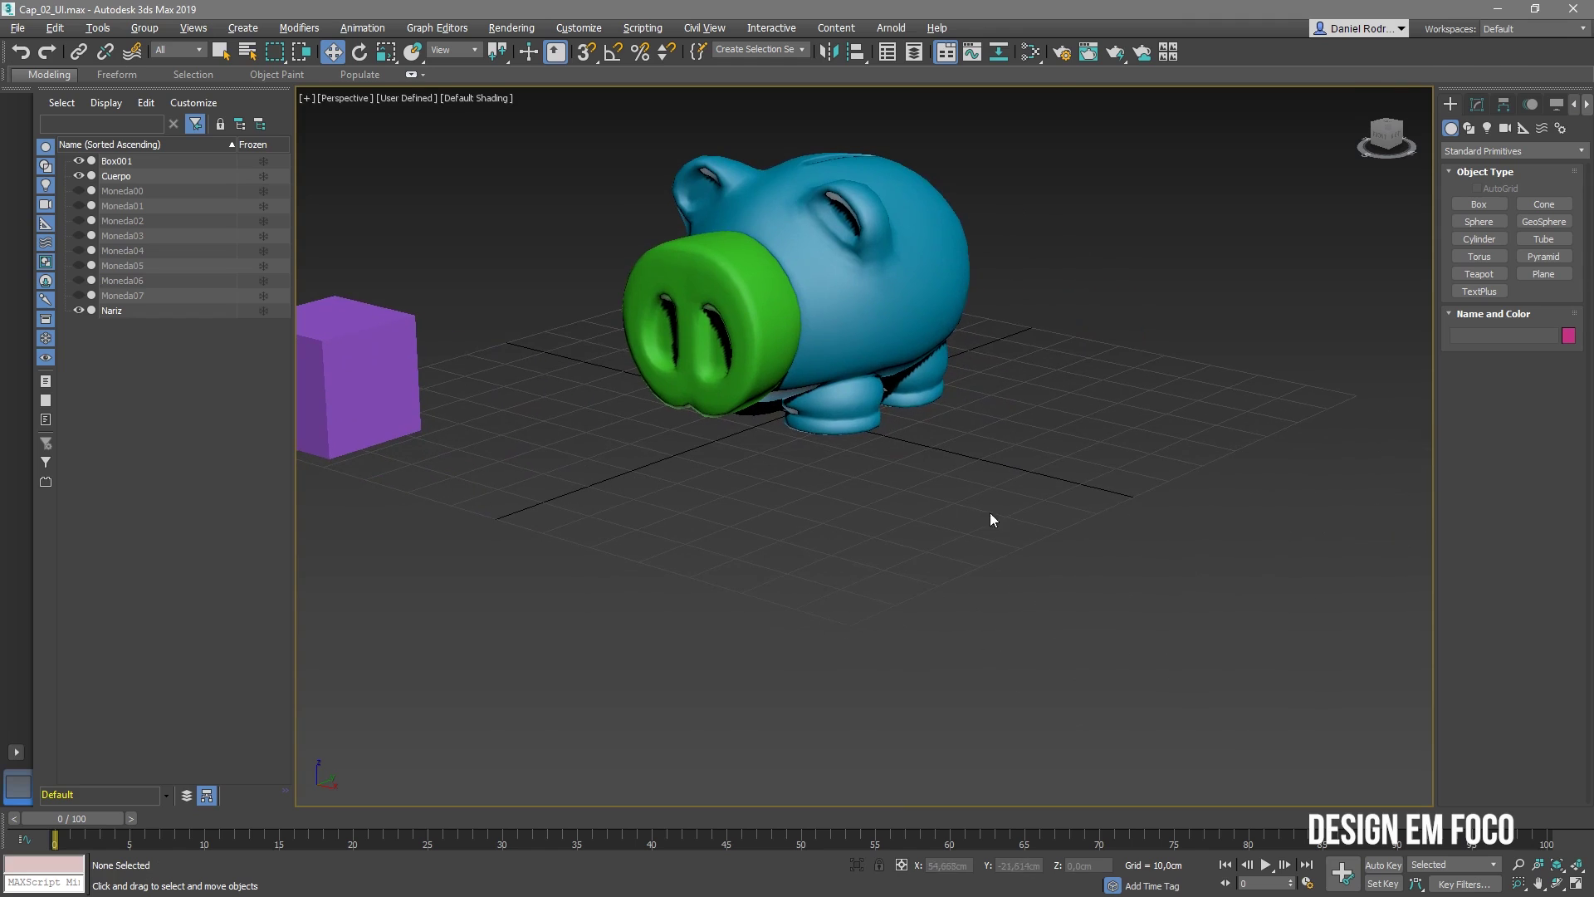
left_click(1478, 239)
left_click_drag(826, 531, 869, 557)
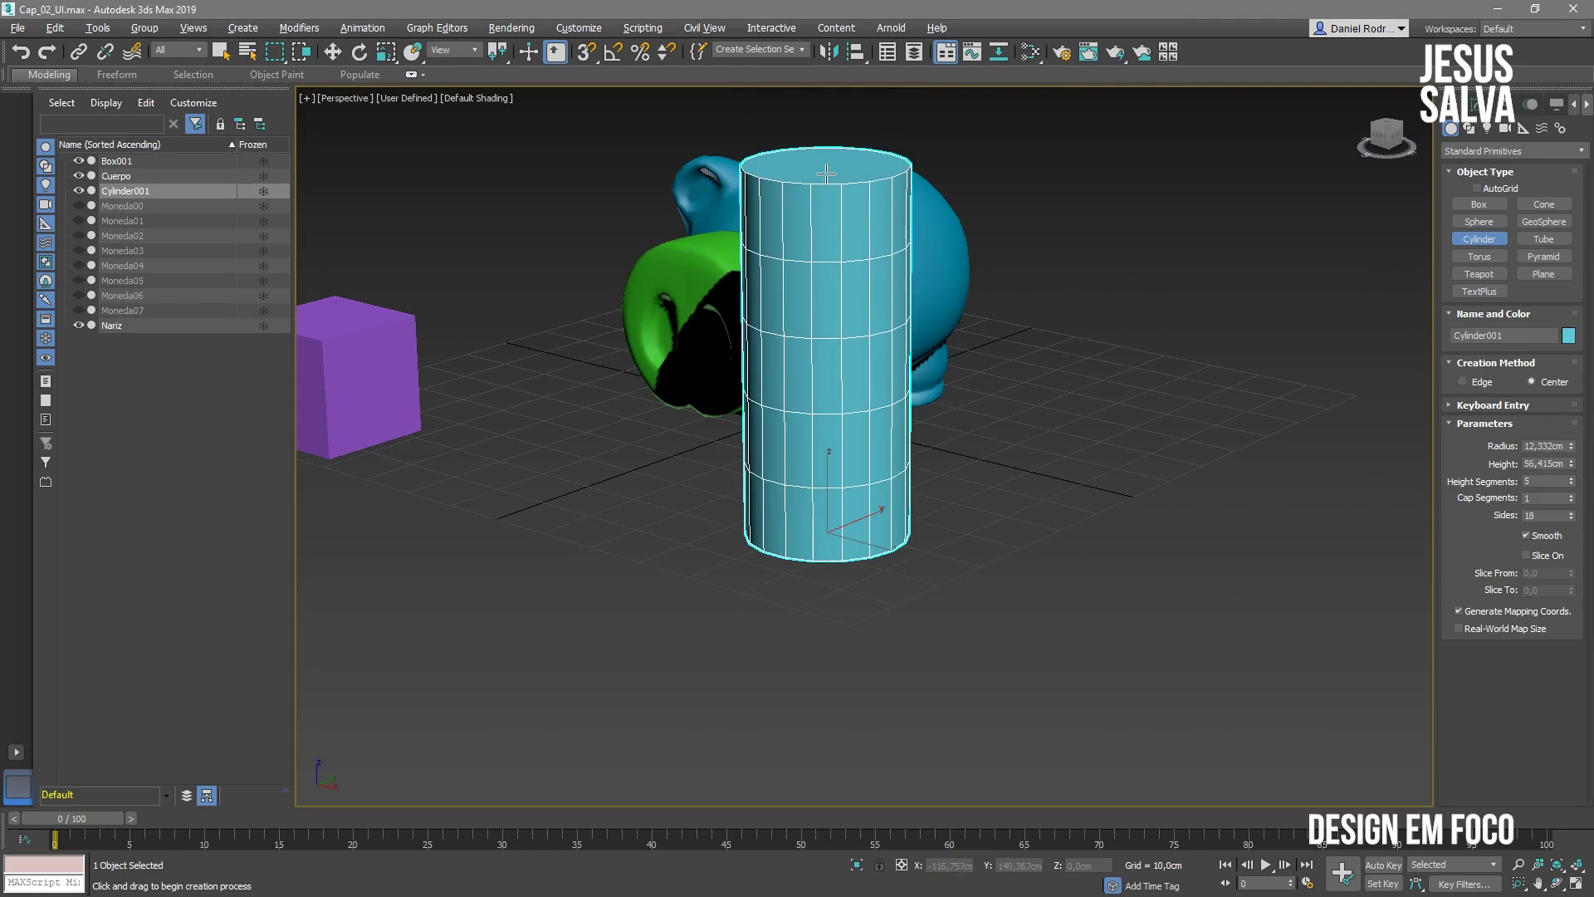
scroll(818, 146, "down", 5)
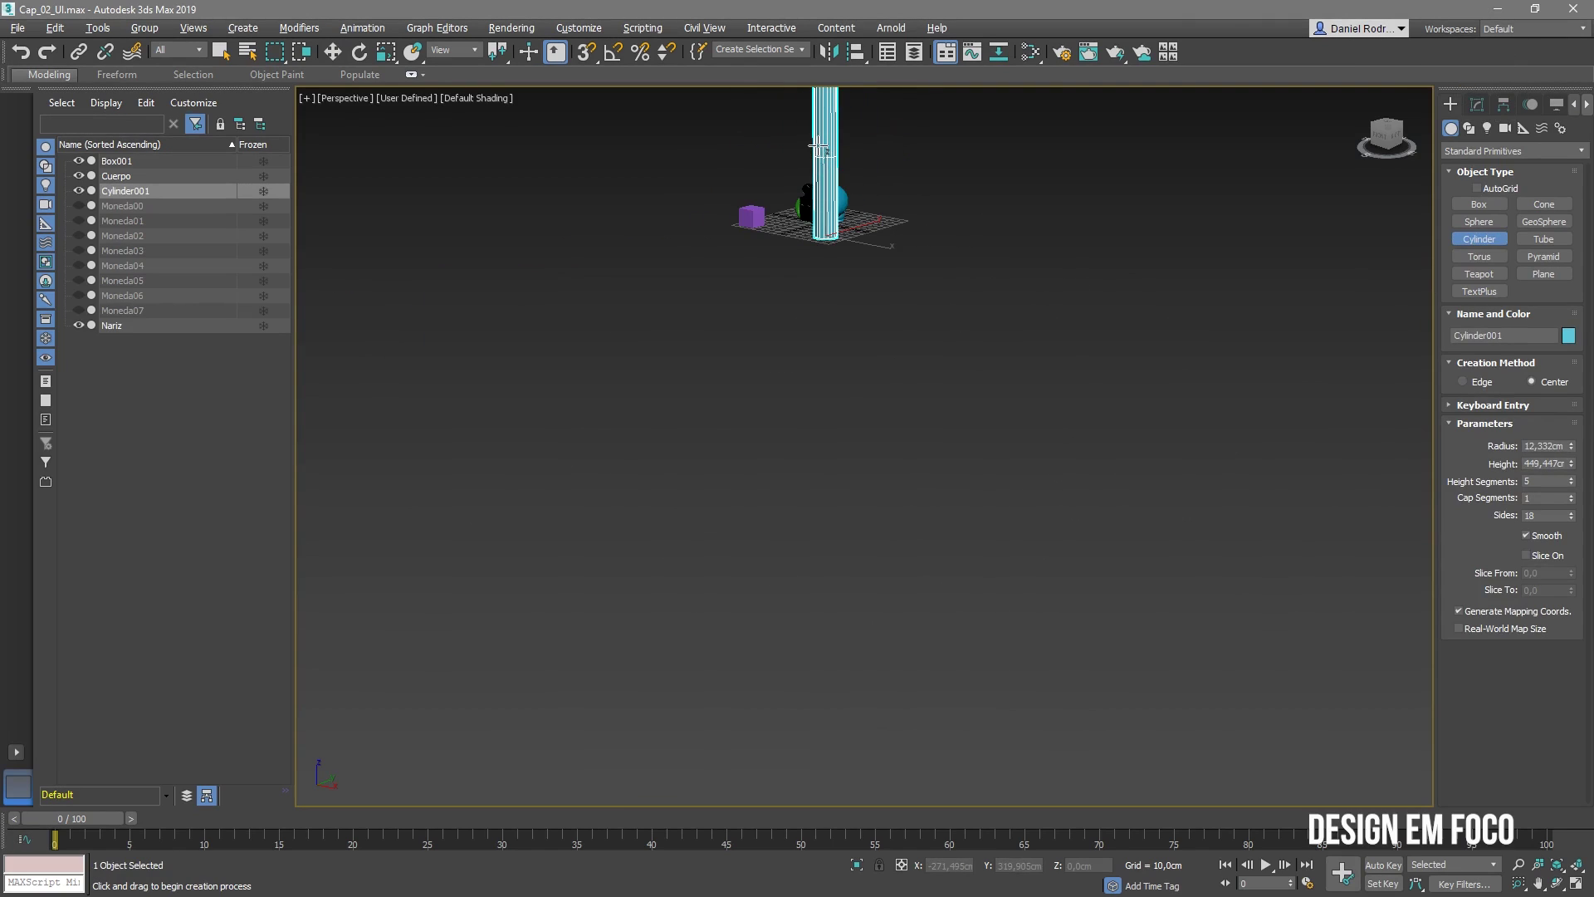
middle_click_drag(811, 223, 798, 548, "alt")
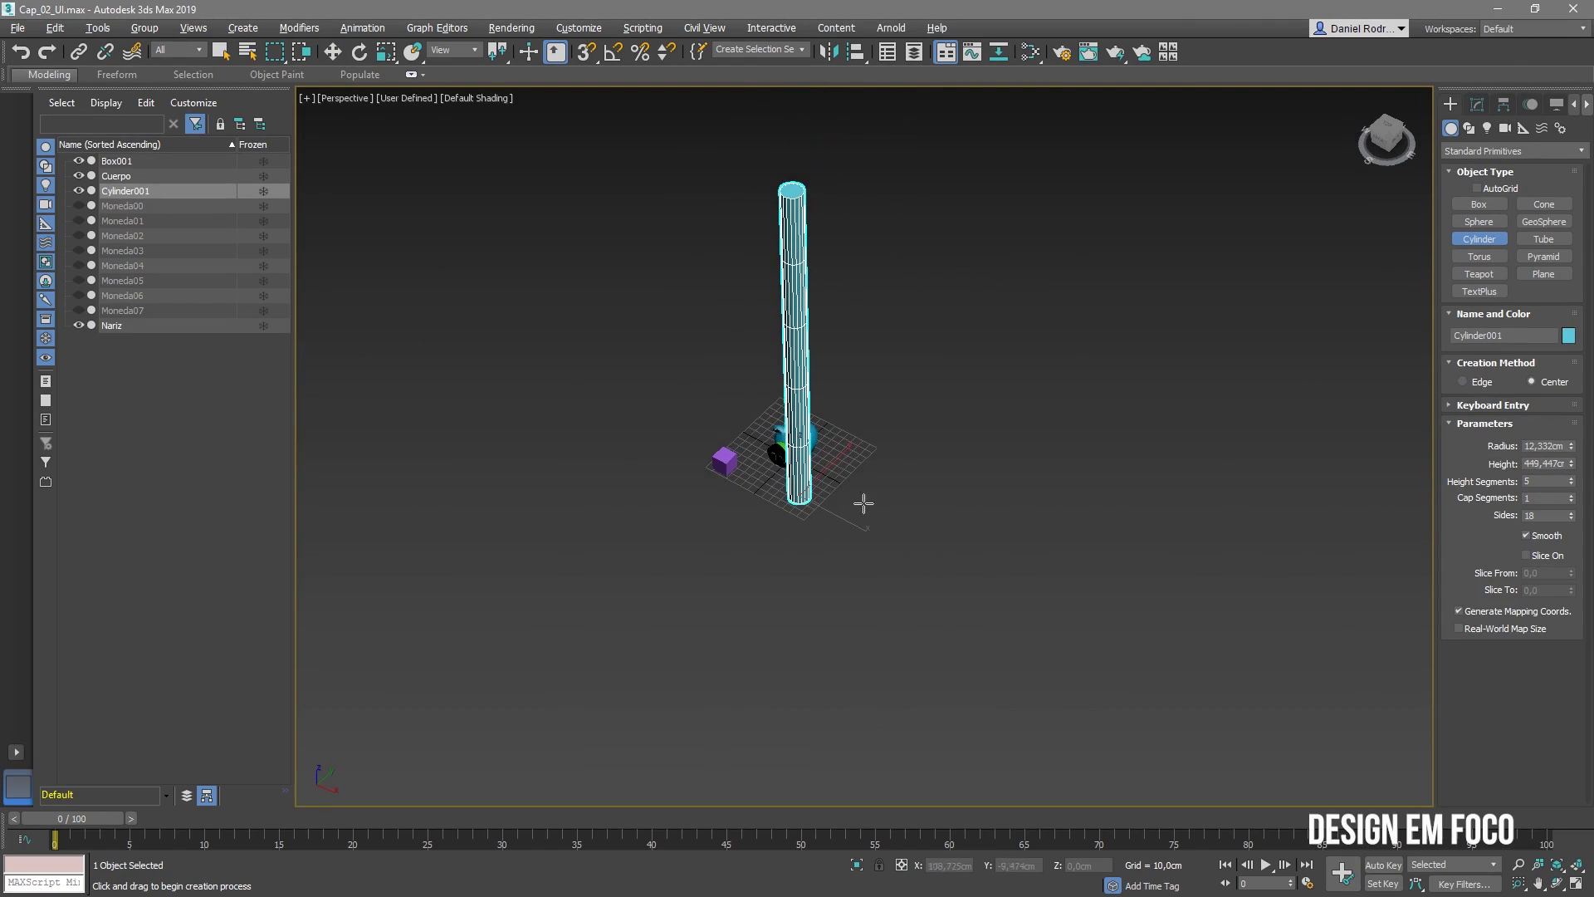
- Reduce the cylinder's height to 50 cm, trying 200 cm and 100 cm first
double_click(1544, 464)
type("200")
key("Return")
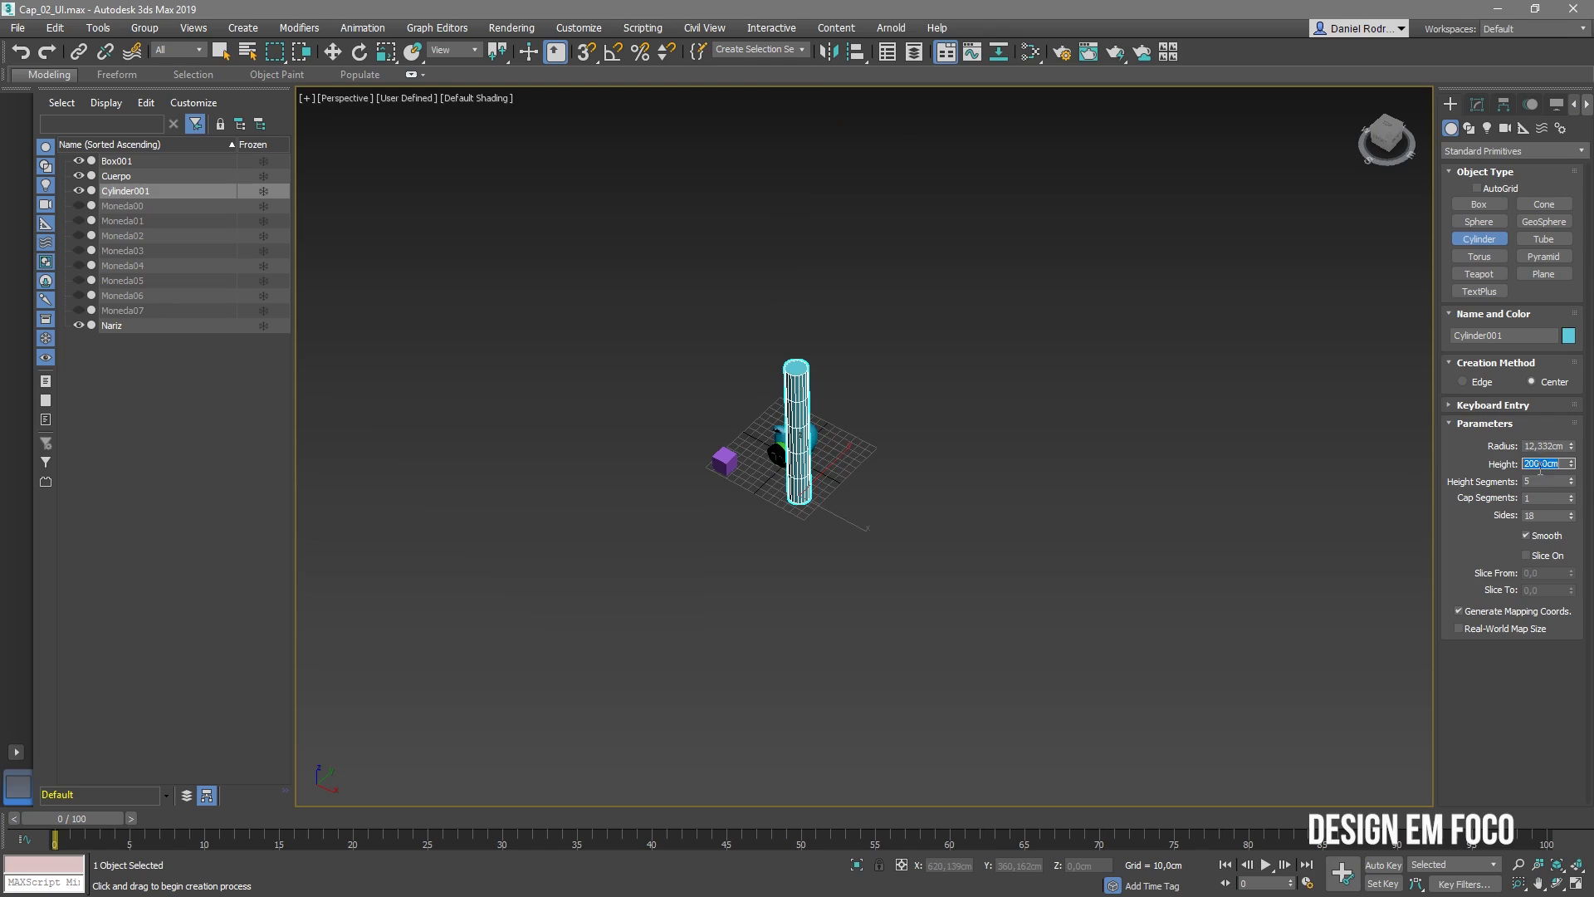
type("100")
key("Return")
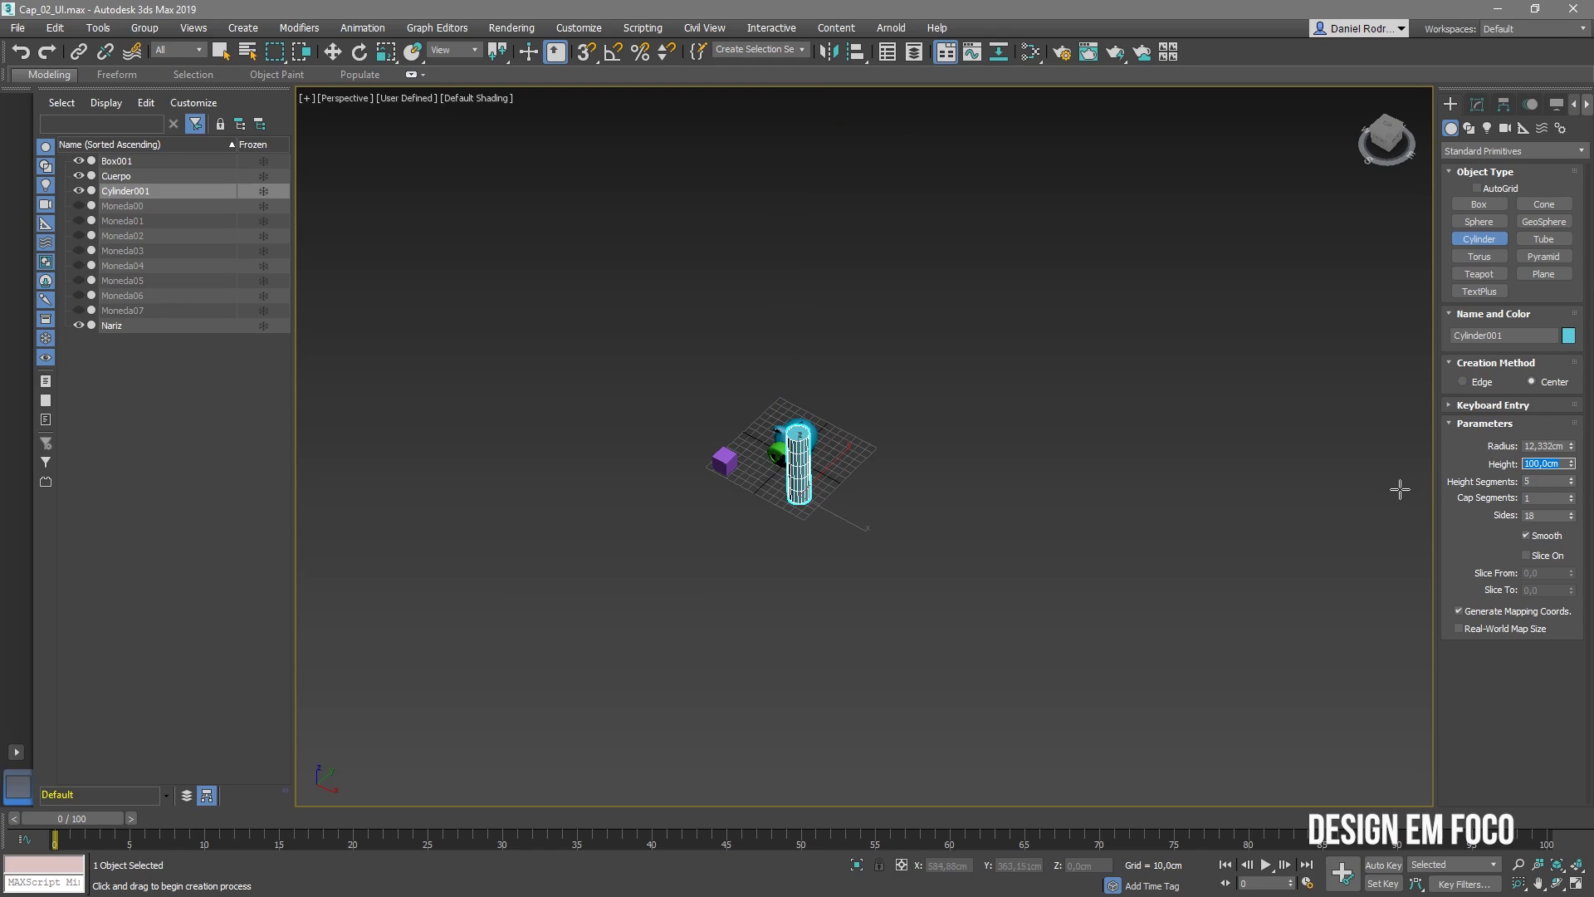
type("50")
key("Return")
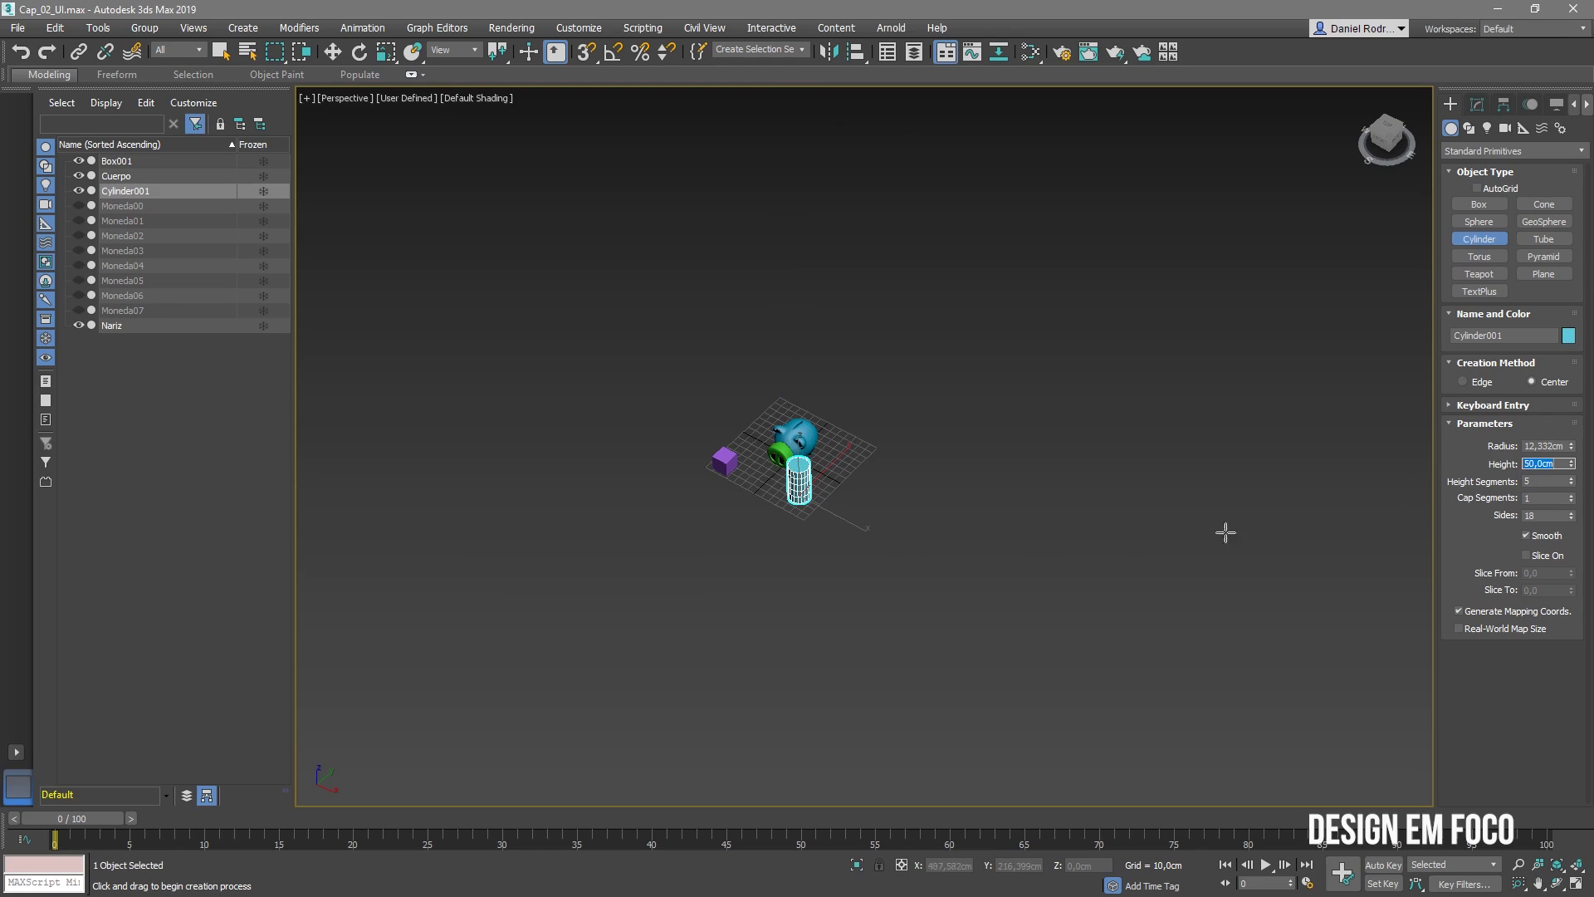
- Reduce the cylinder's radius so that it becomes a slim rod
scroll(817, 507, "up", 8)
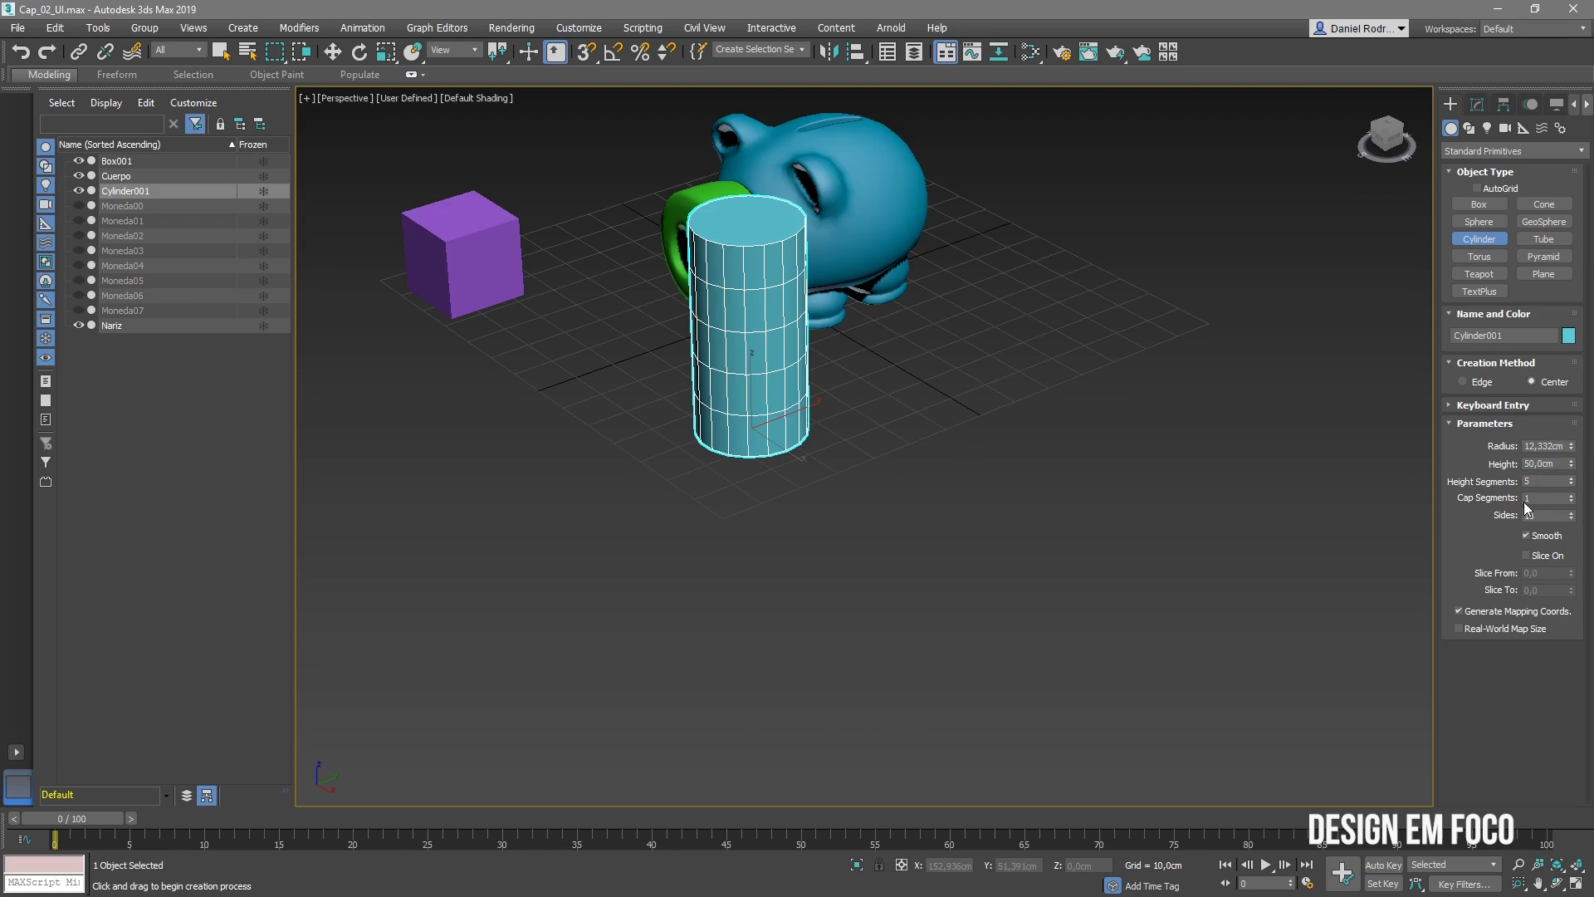
left_click(1558, 446)
left_click_drag(1571, 447, 1567, 503)
- Rotate the cylinder about 51.65 degrees around the X axis so it leans forward, away from the piggy bank
key("r")
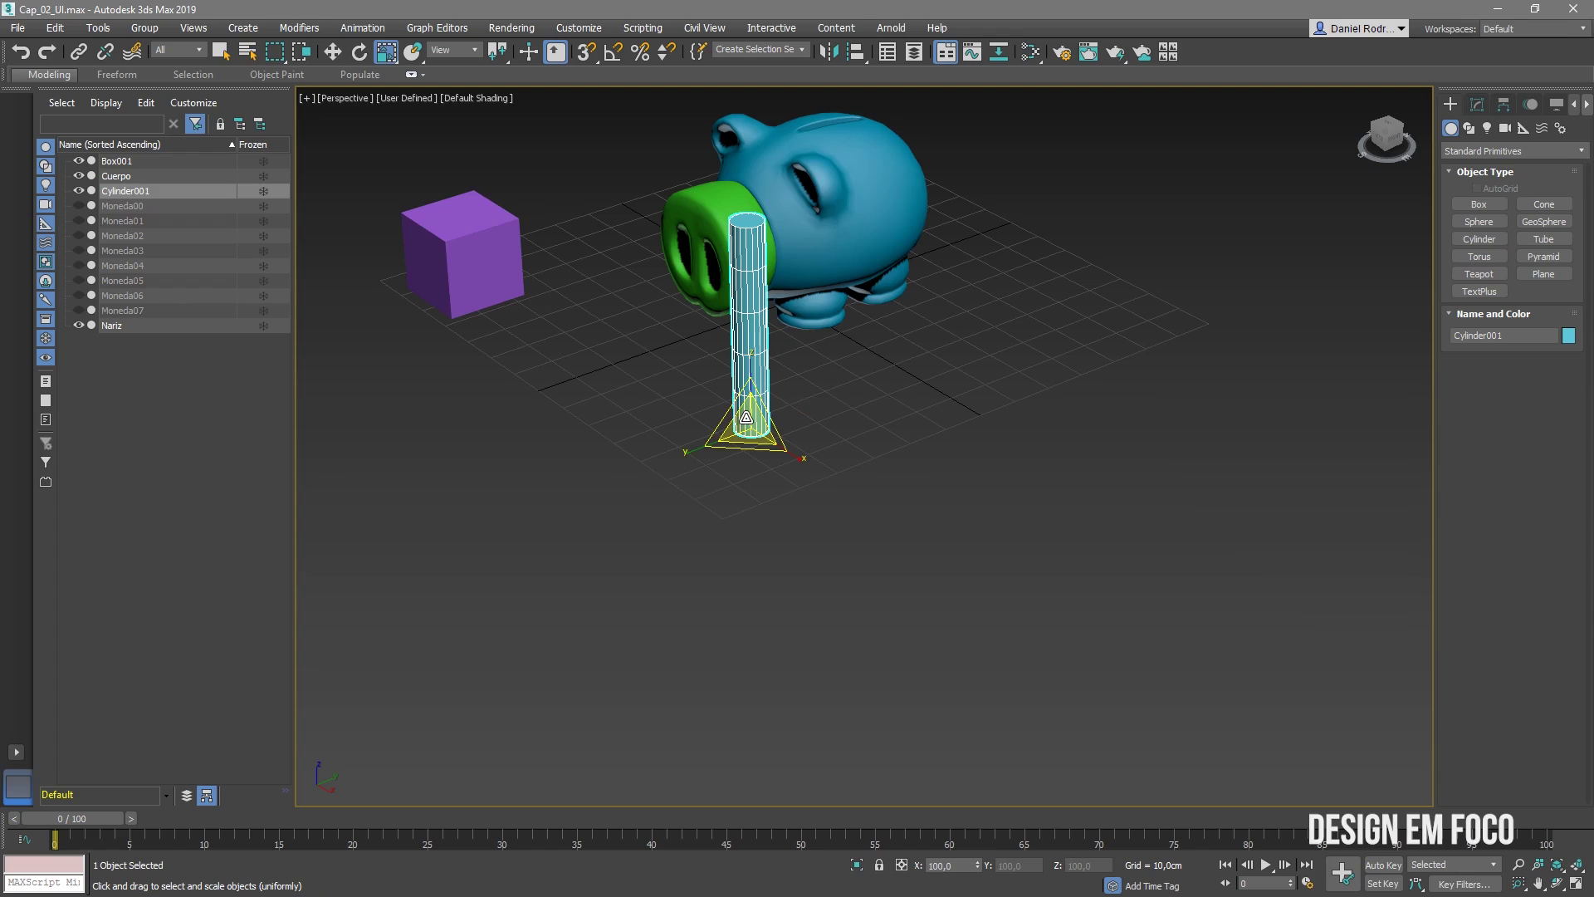
key("e")
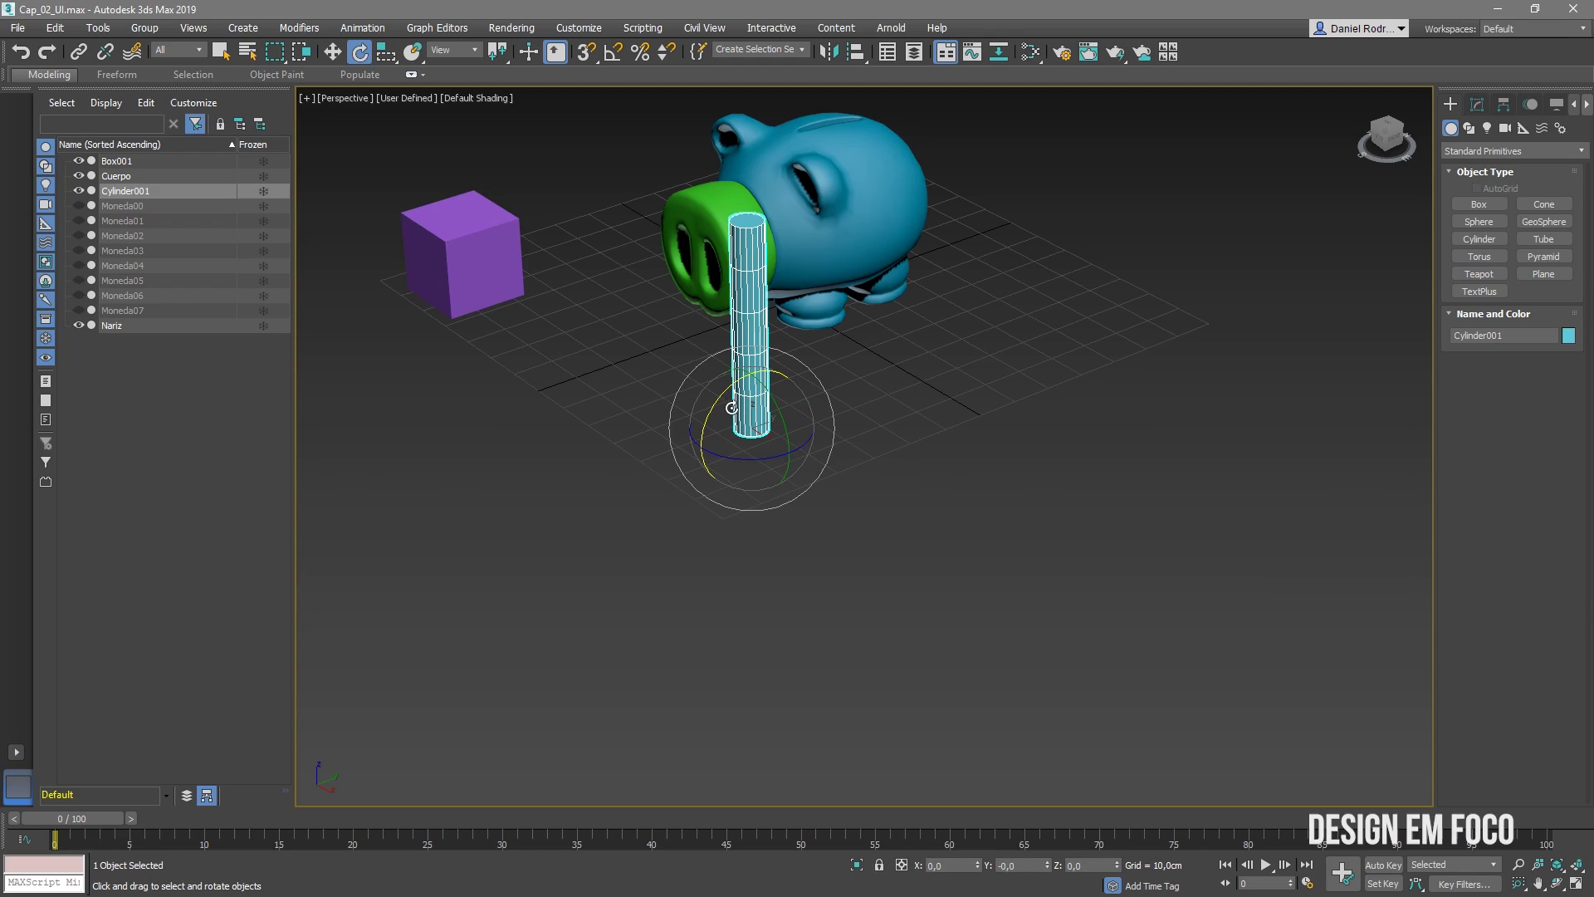
left_click_drag(728, 400, 698, 460)
middle_click_drag(872, 412, 1039, 391, "alt")
middle_click_drag(581, 488, 809, 440, "alt")
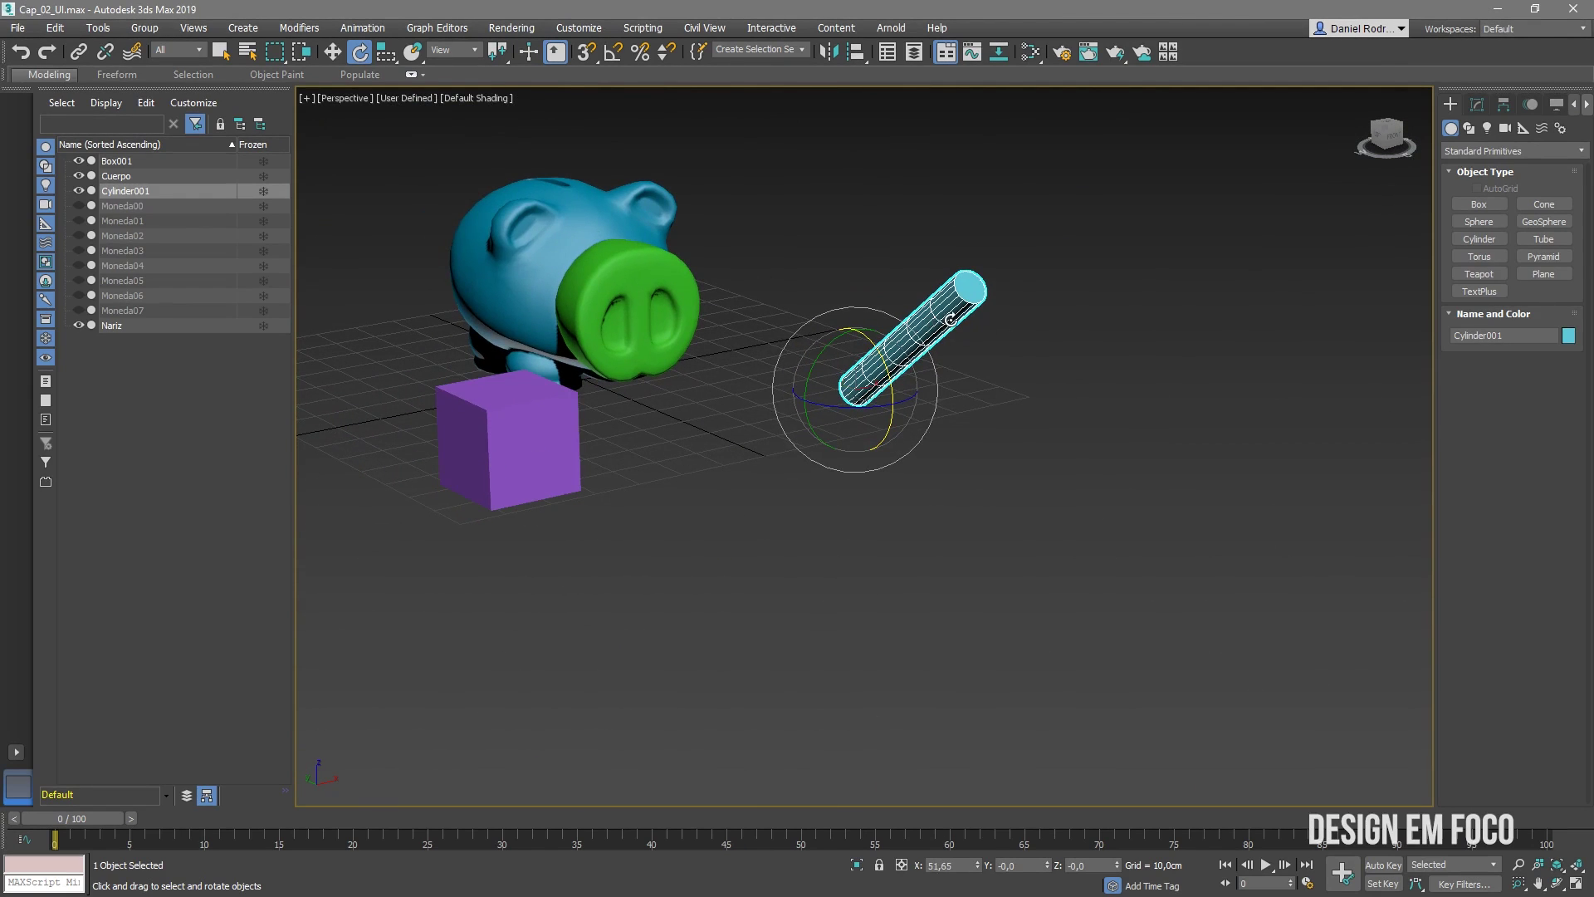
- Select the purple box in front of the piggy bank and return to the plain selection tool
left_click(533, 431)
key("w")
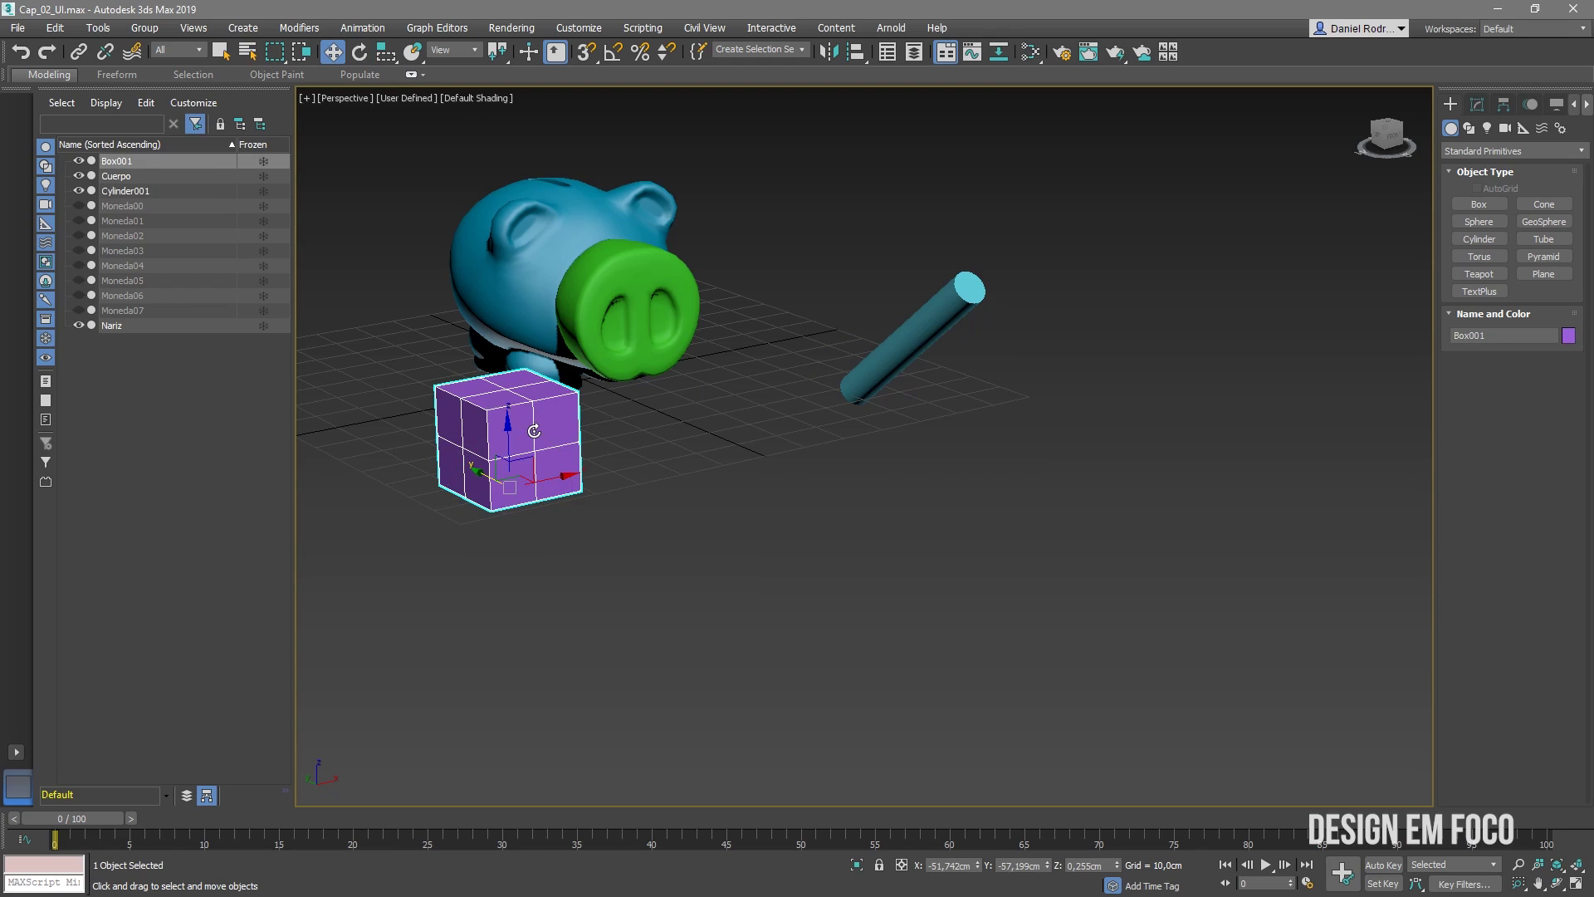
key("q")
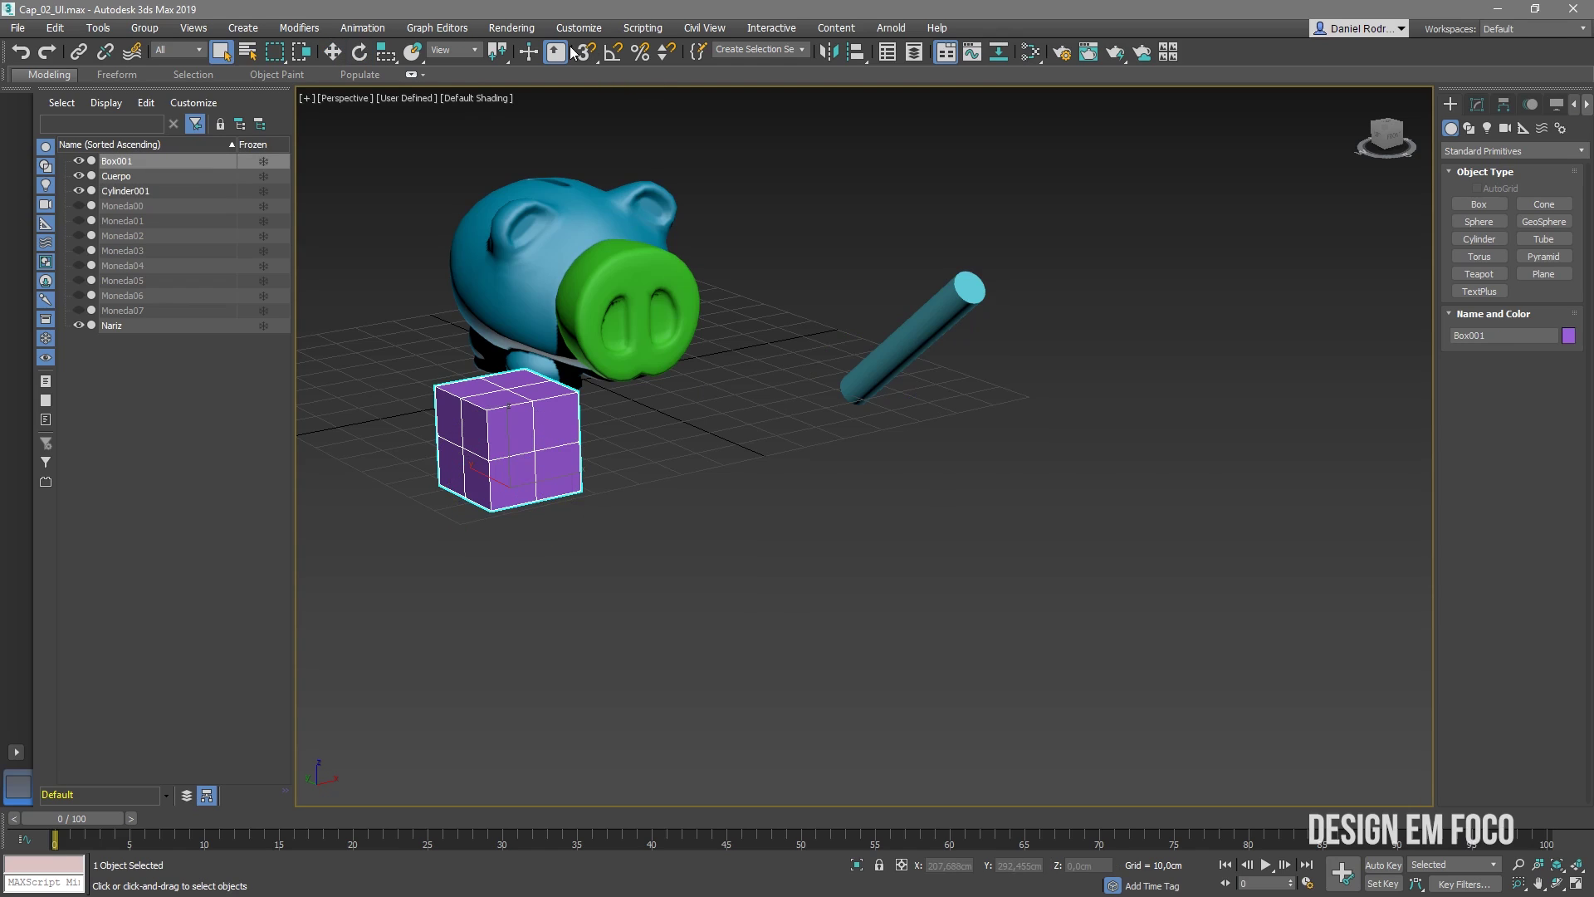
left_click(855, 51)
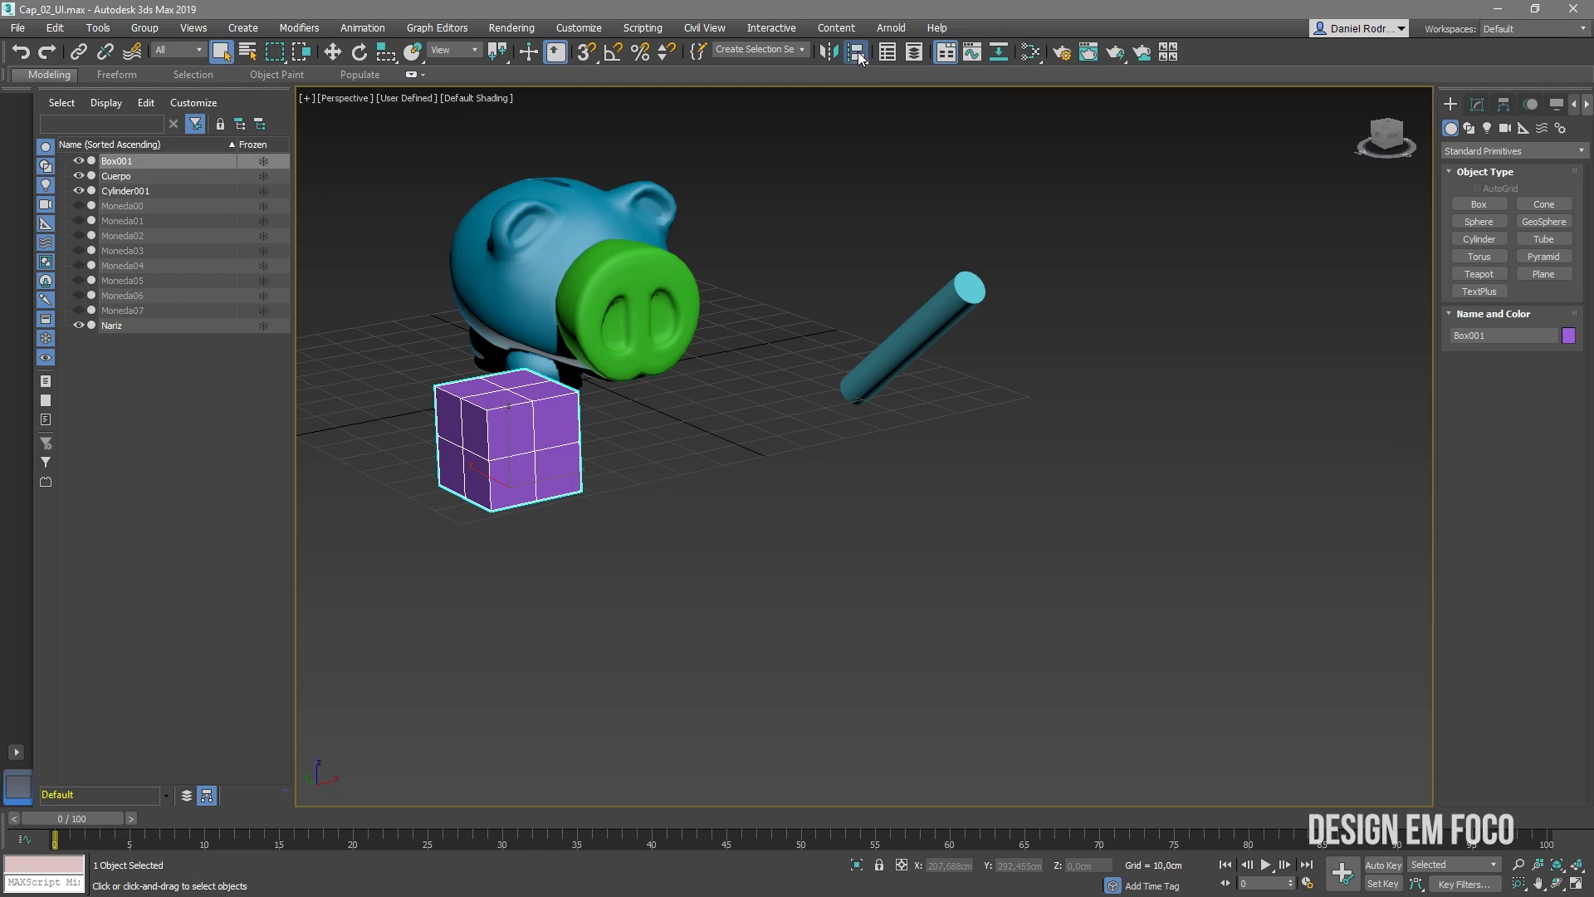
left_click(926, 332)
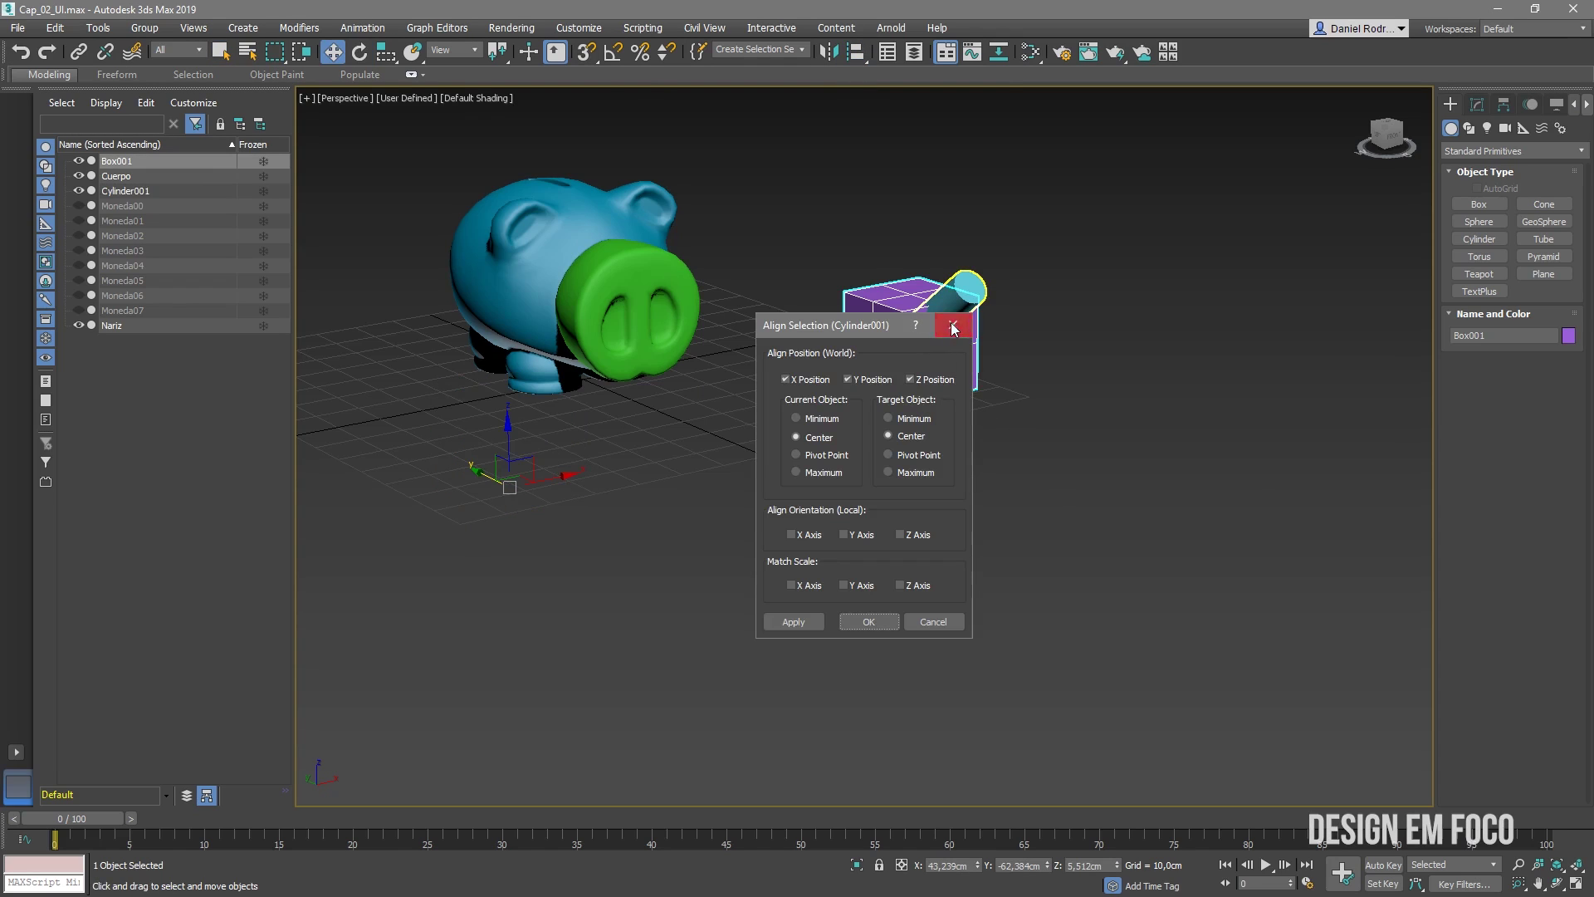
left_click(953, 325)
- Show all four viewports and align the box to the cylinder in X, Y and Z position, pivot point to pivot point
key("alt+w")
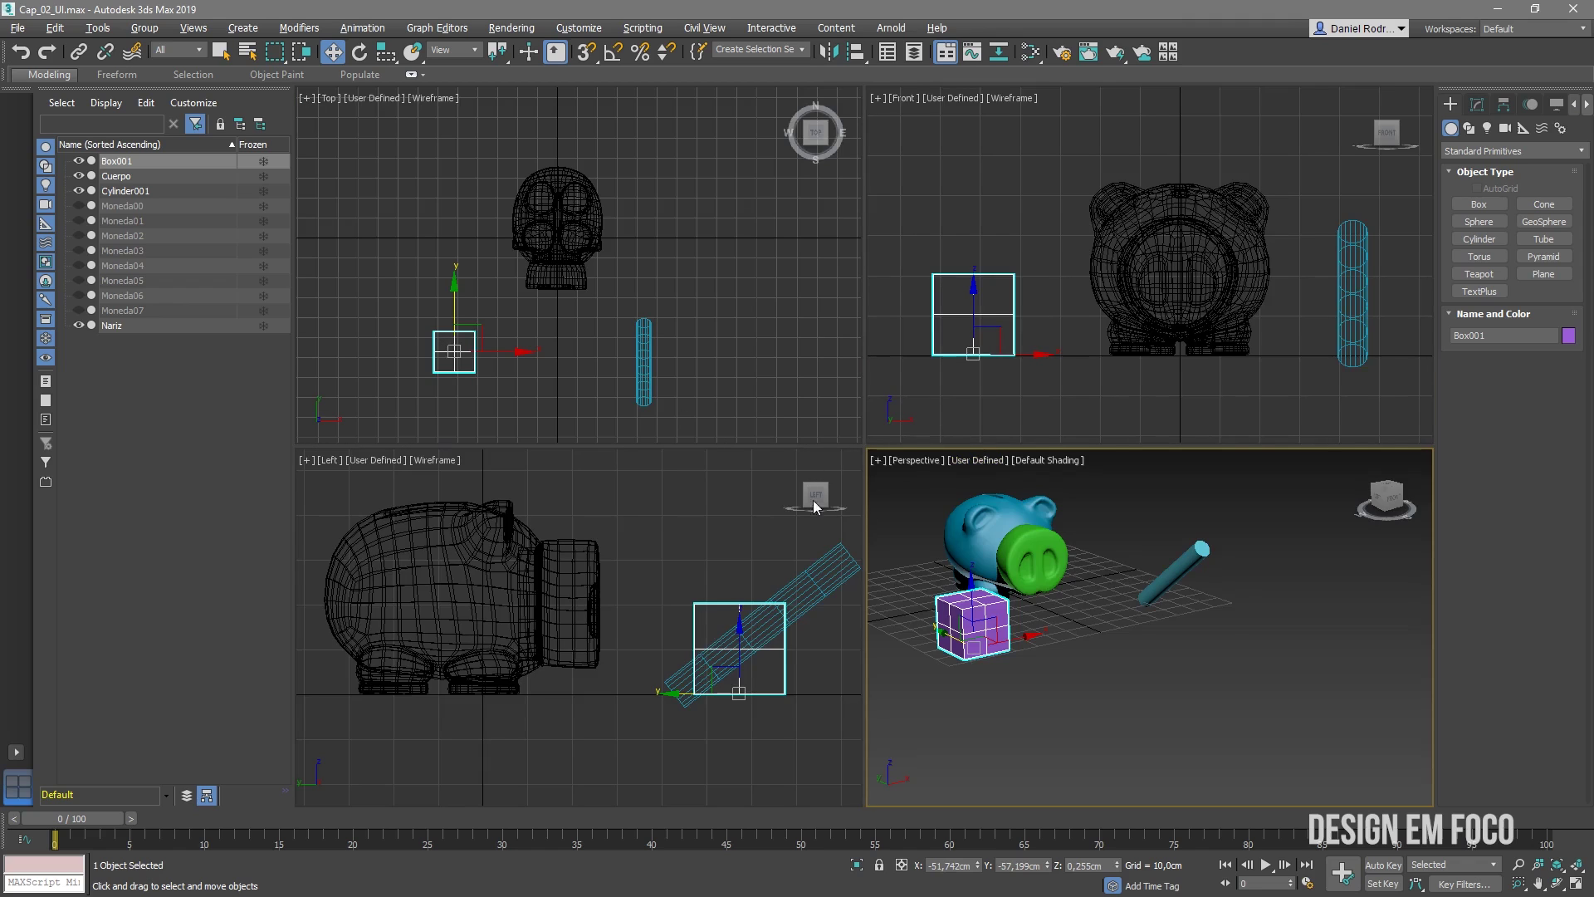
middle_click_drag(1232, 608, 1098, 624, "alt")
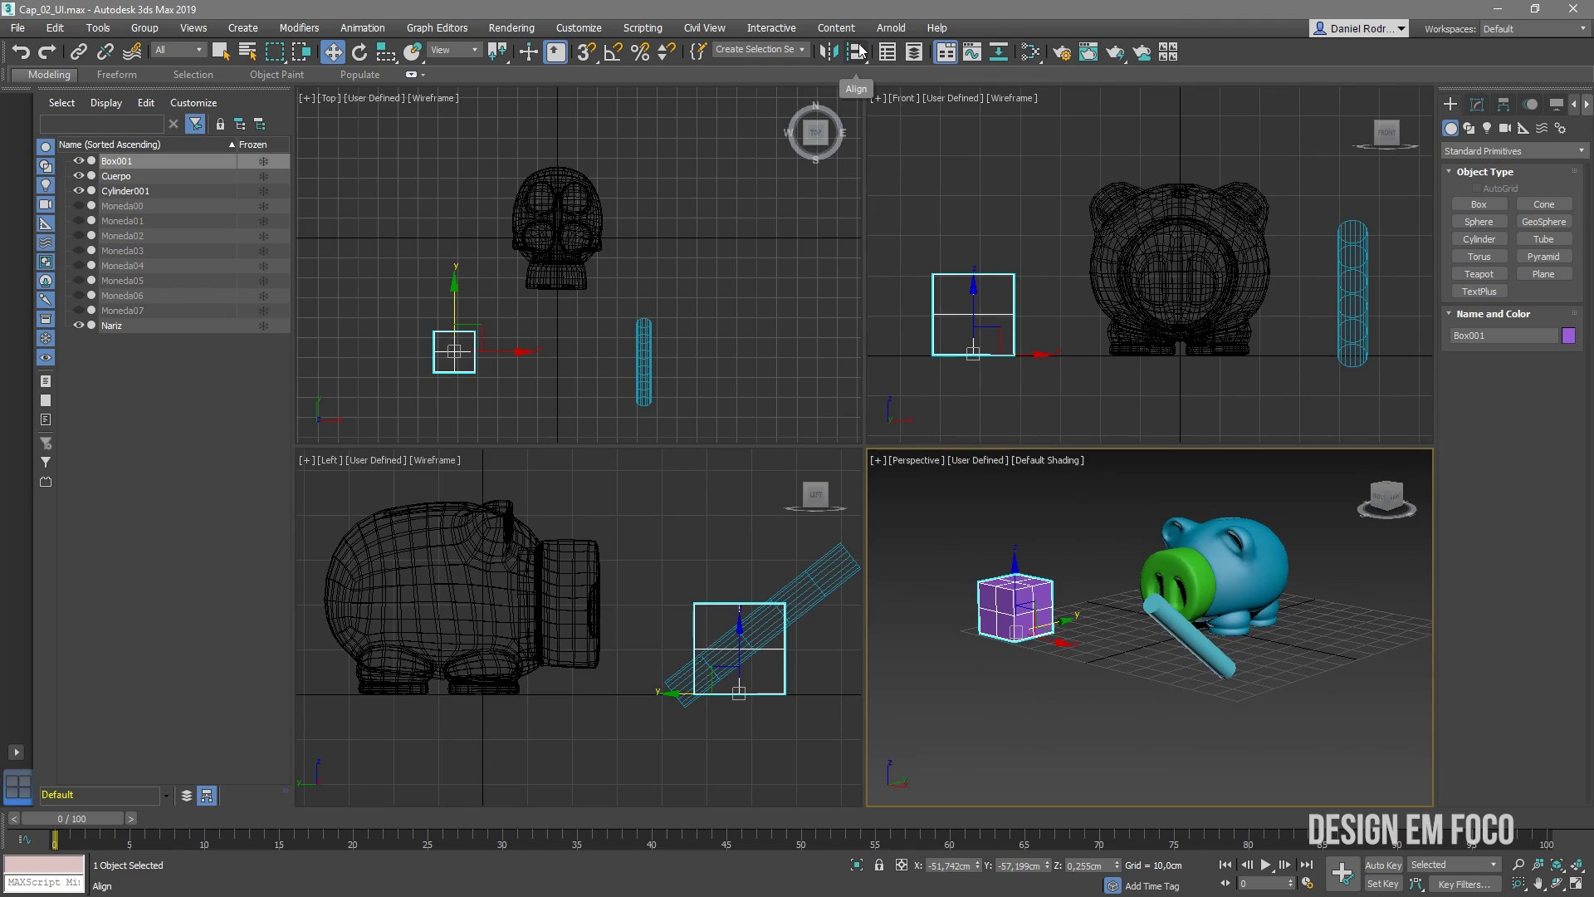
left_click(859, 51)
left_click(1192, 639)
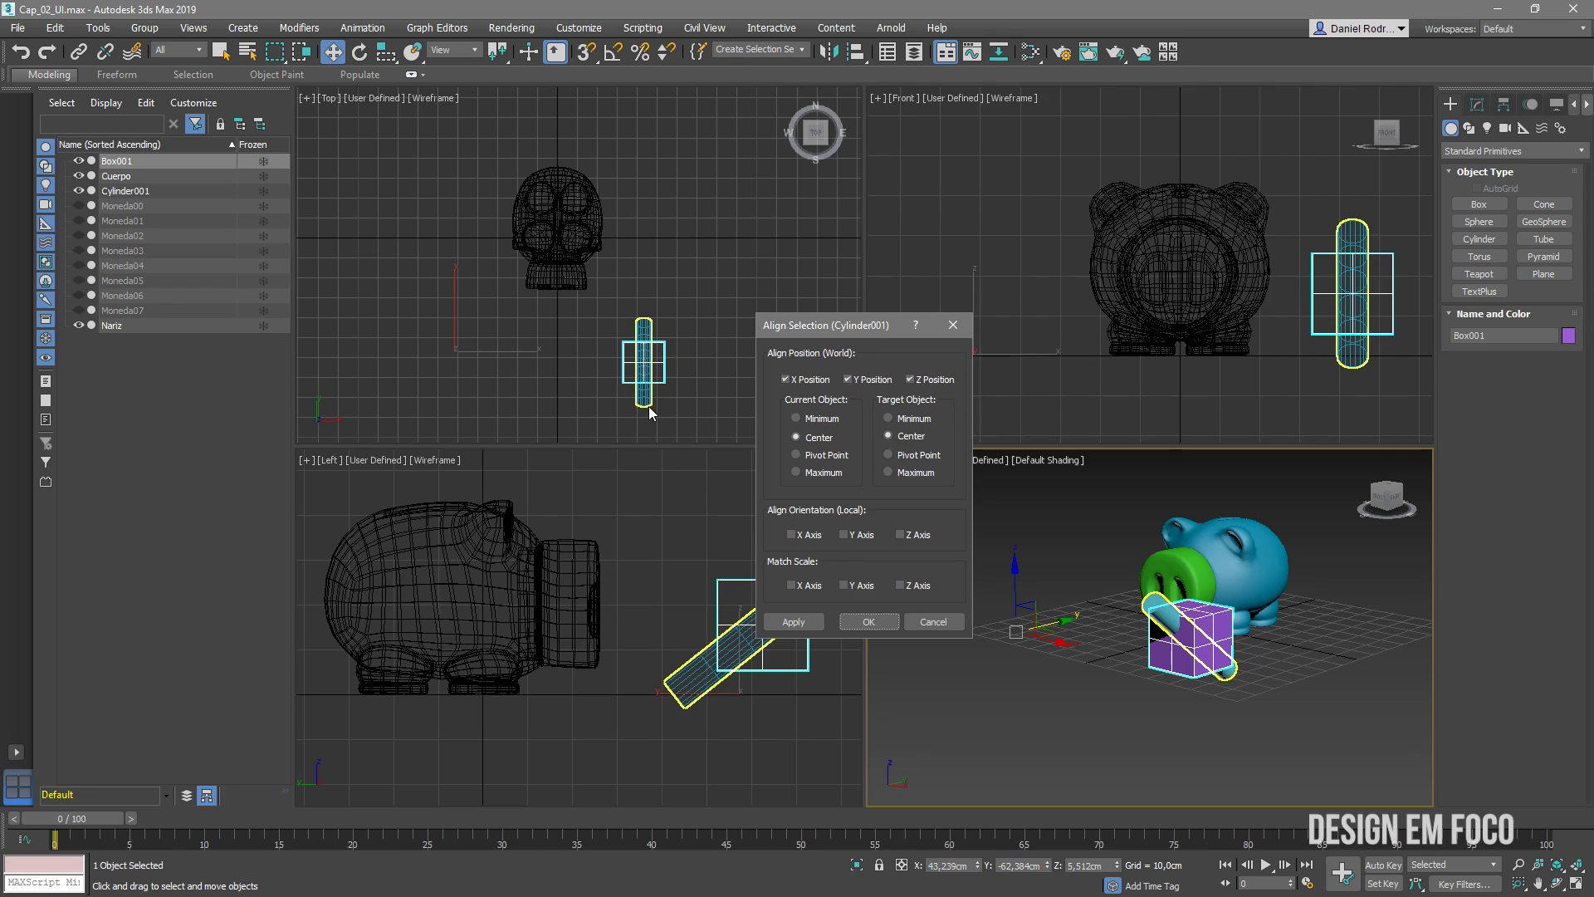
left_click(796, 455)
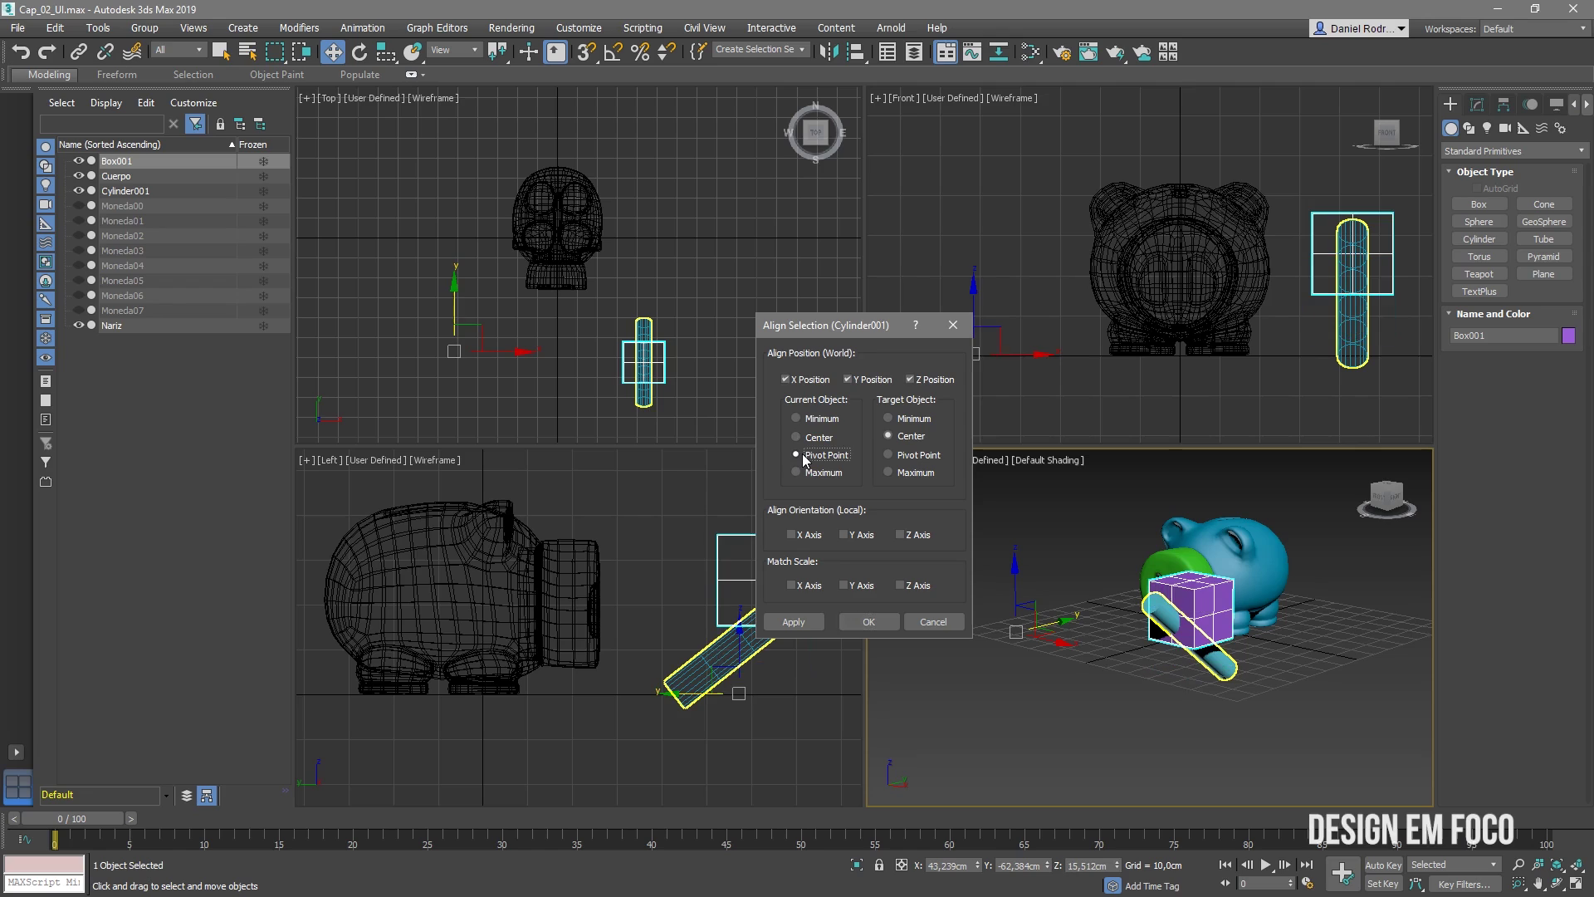
left_click(905, 455)
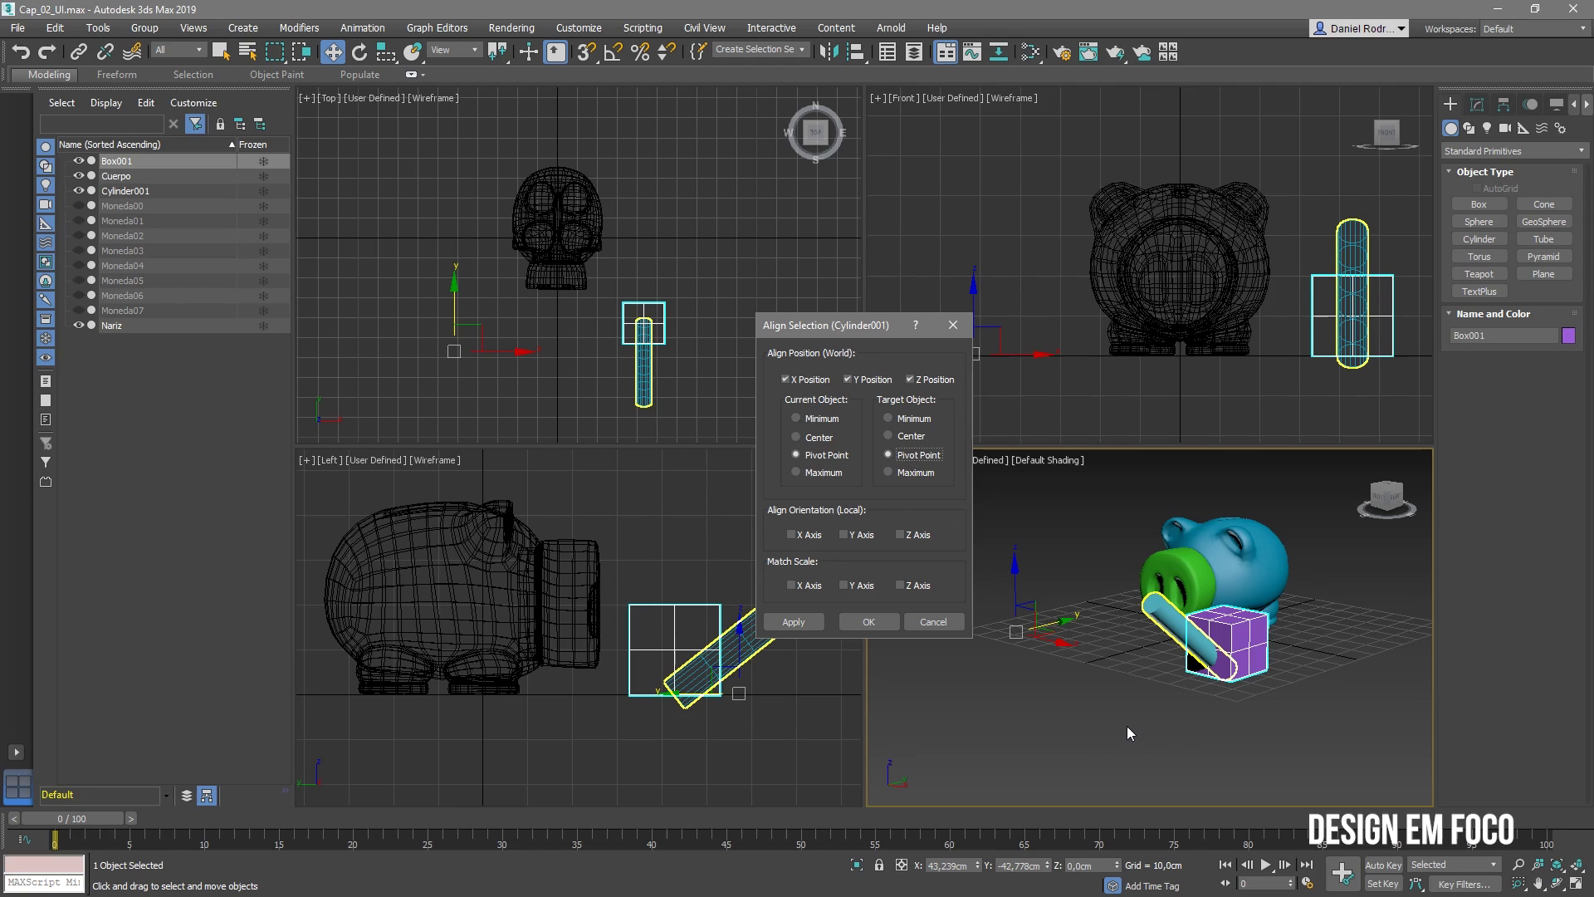
- Match the box's local orientation to the cylinder on the X, Y and Z axes and accept the alignment
left_click(811, 537)
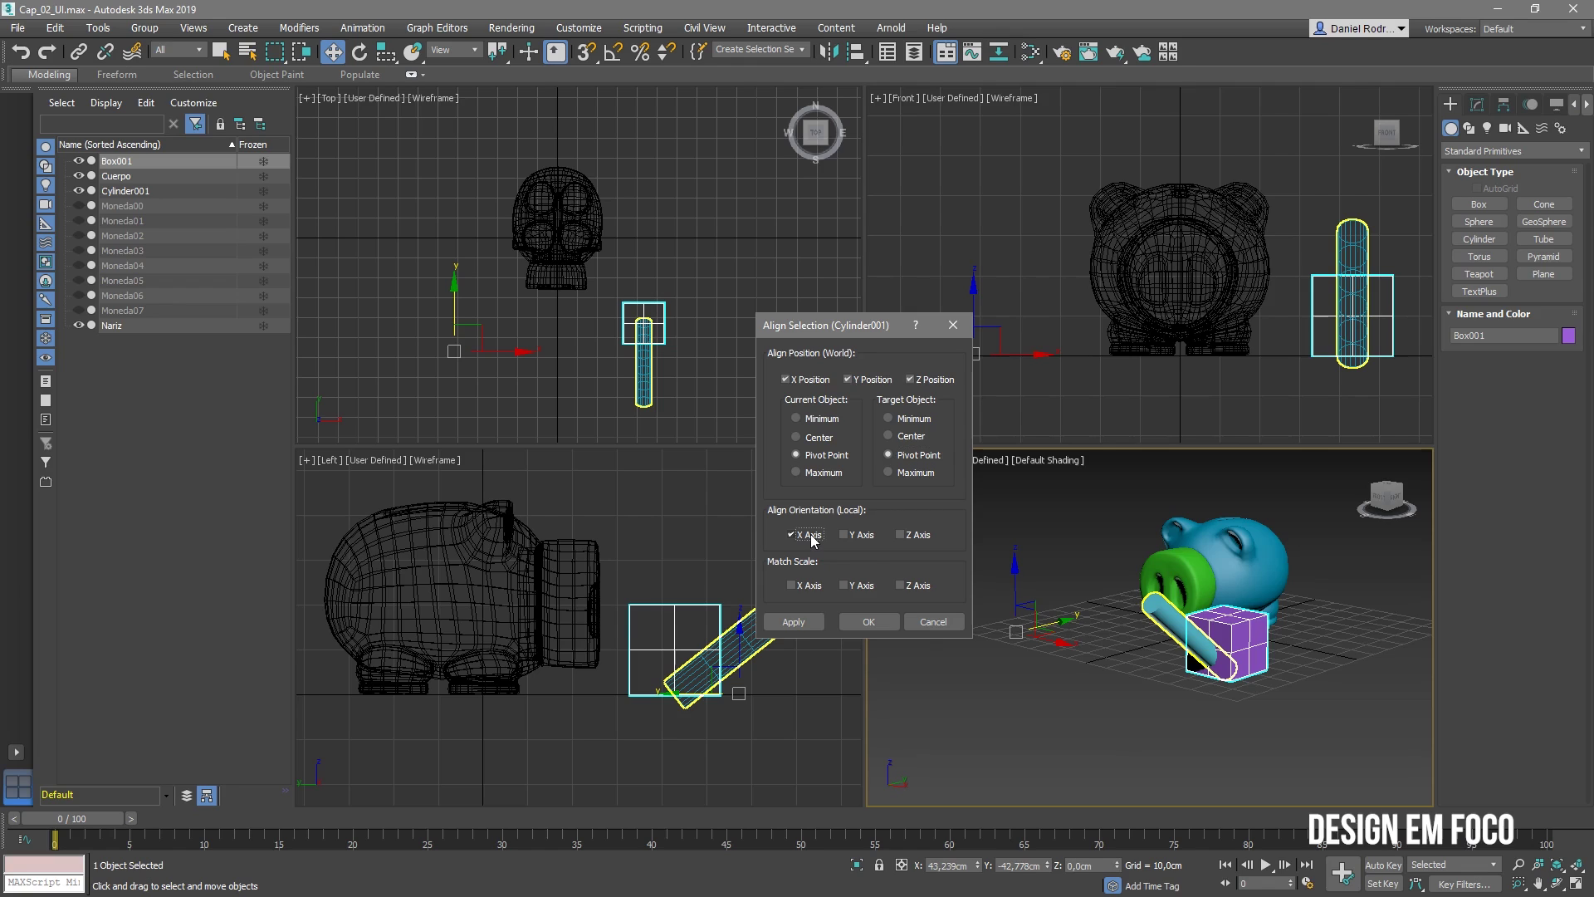
left_click(862, 536)
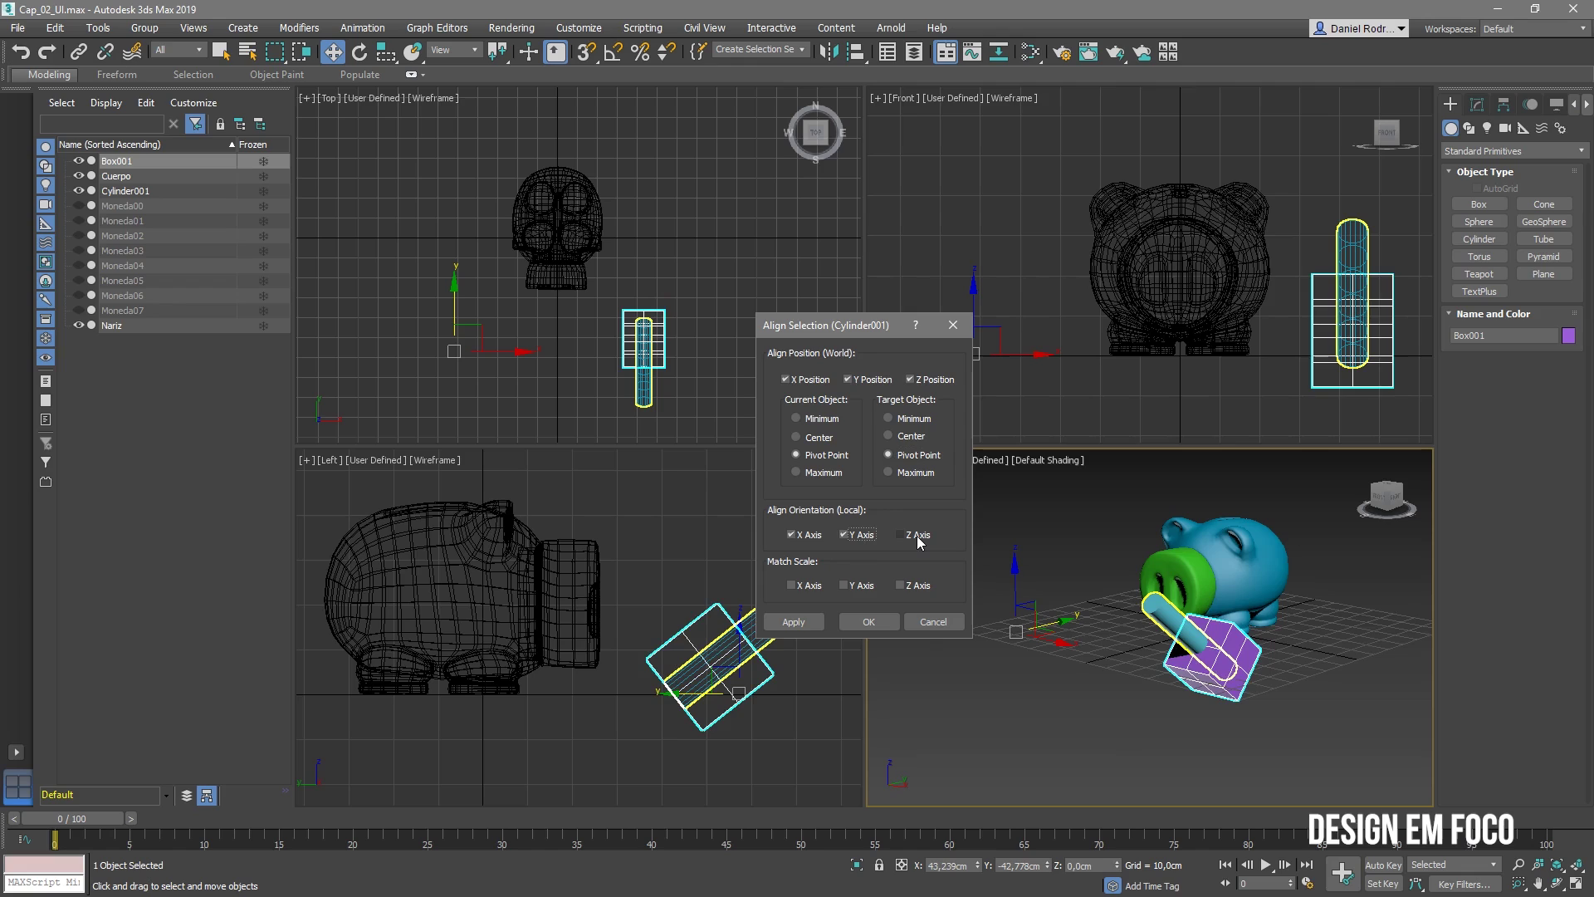
left_click(863, 537)
left_click_drag(774, 356, 799, 284)
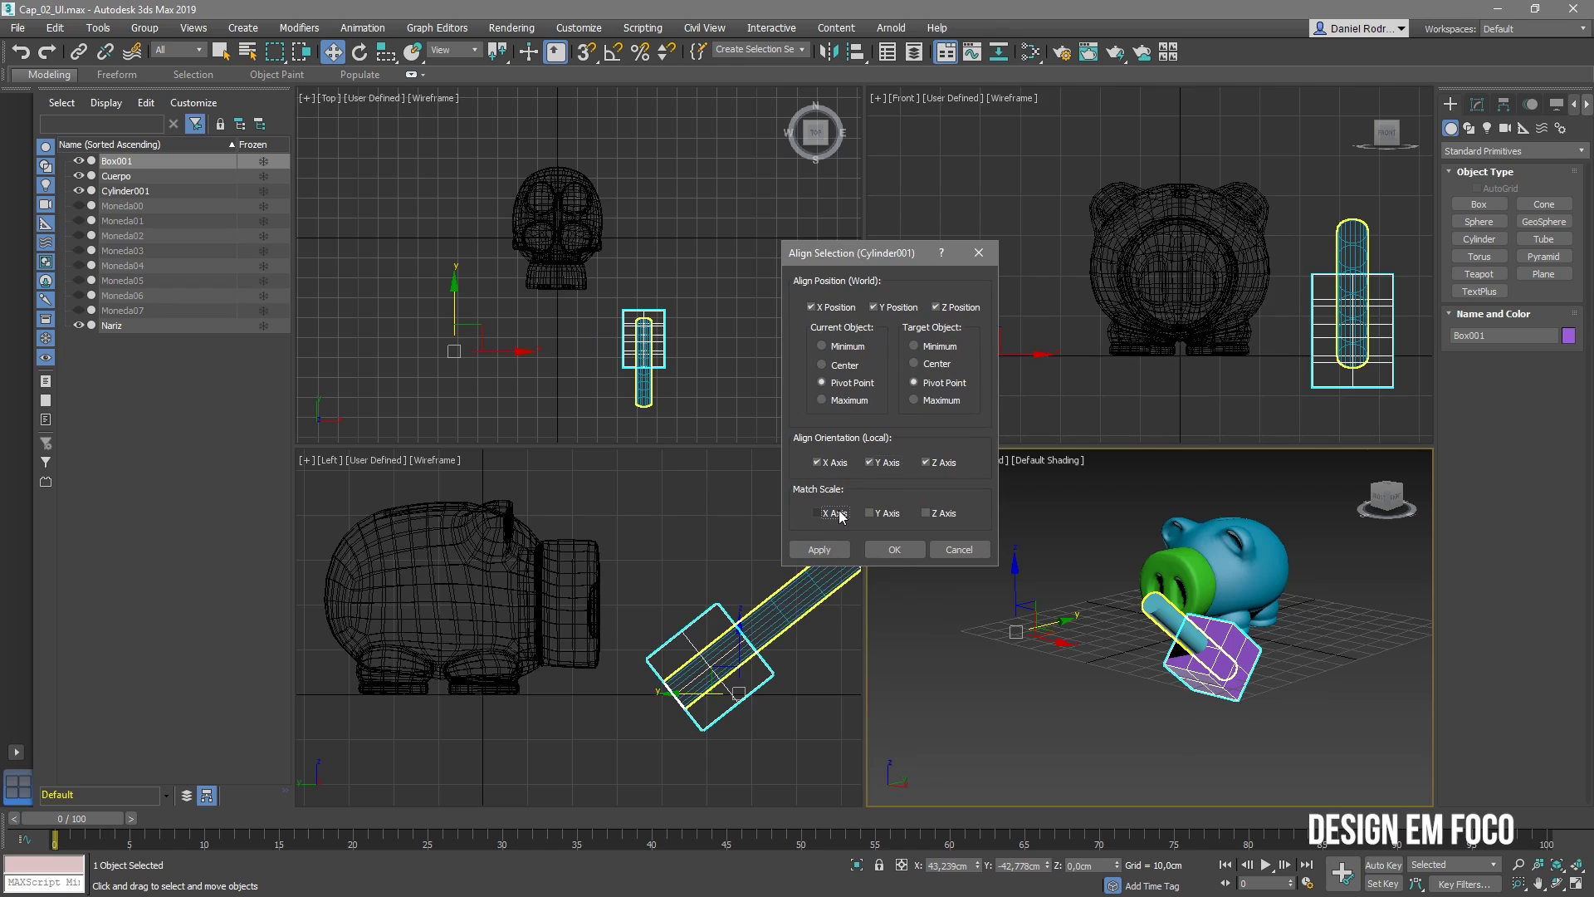
left_click(935, 515)
left_click(873, 515)
left_click(885, 551)
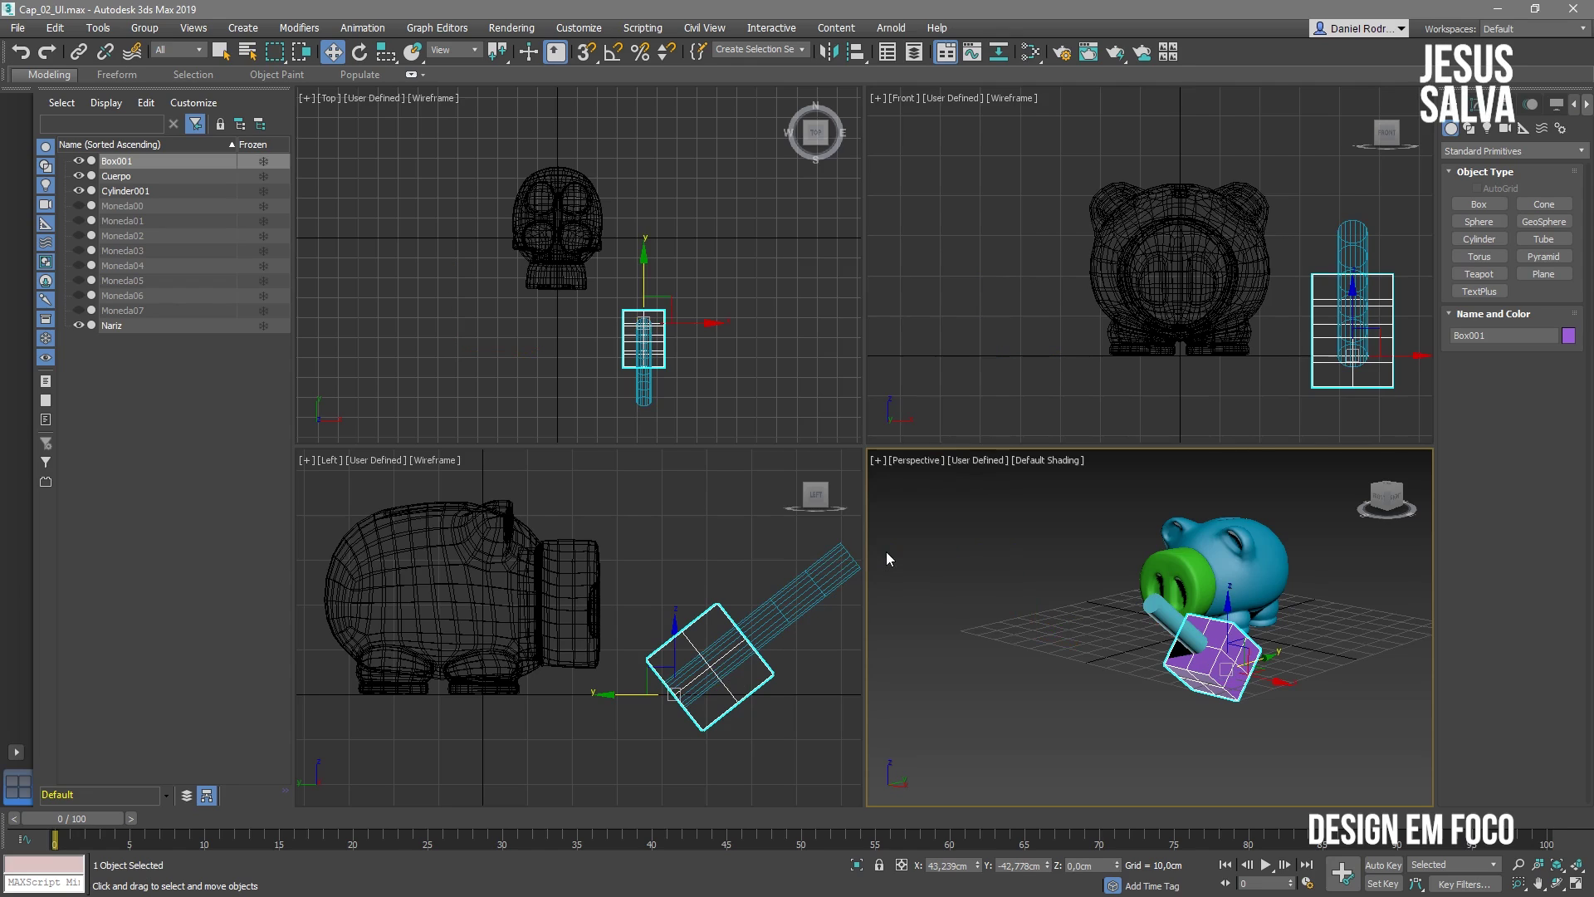
- Realign the box to the cylinder, trying center to center and minimum to minimum before accepting maximum to maximum
middle_click_drag(1268, 721, 1196, 711, "alt")
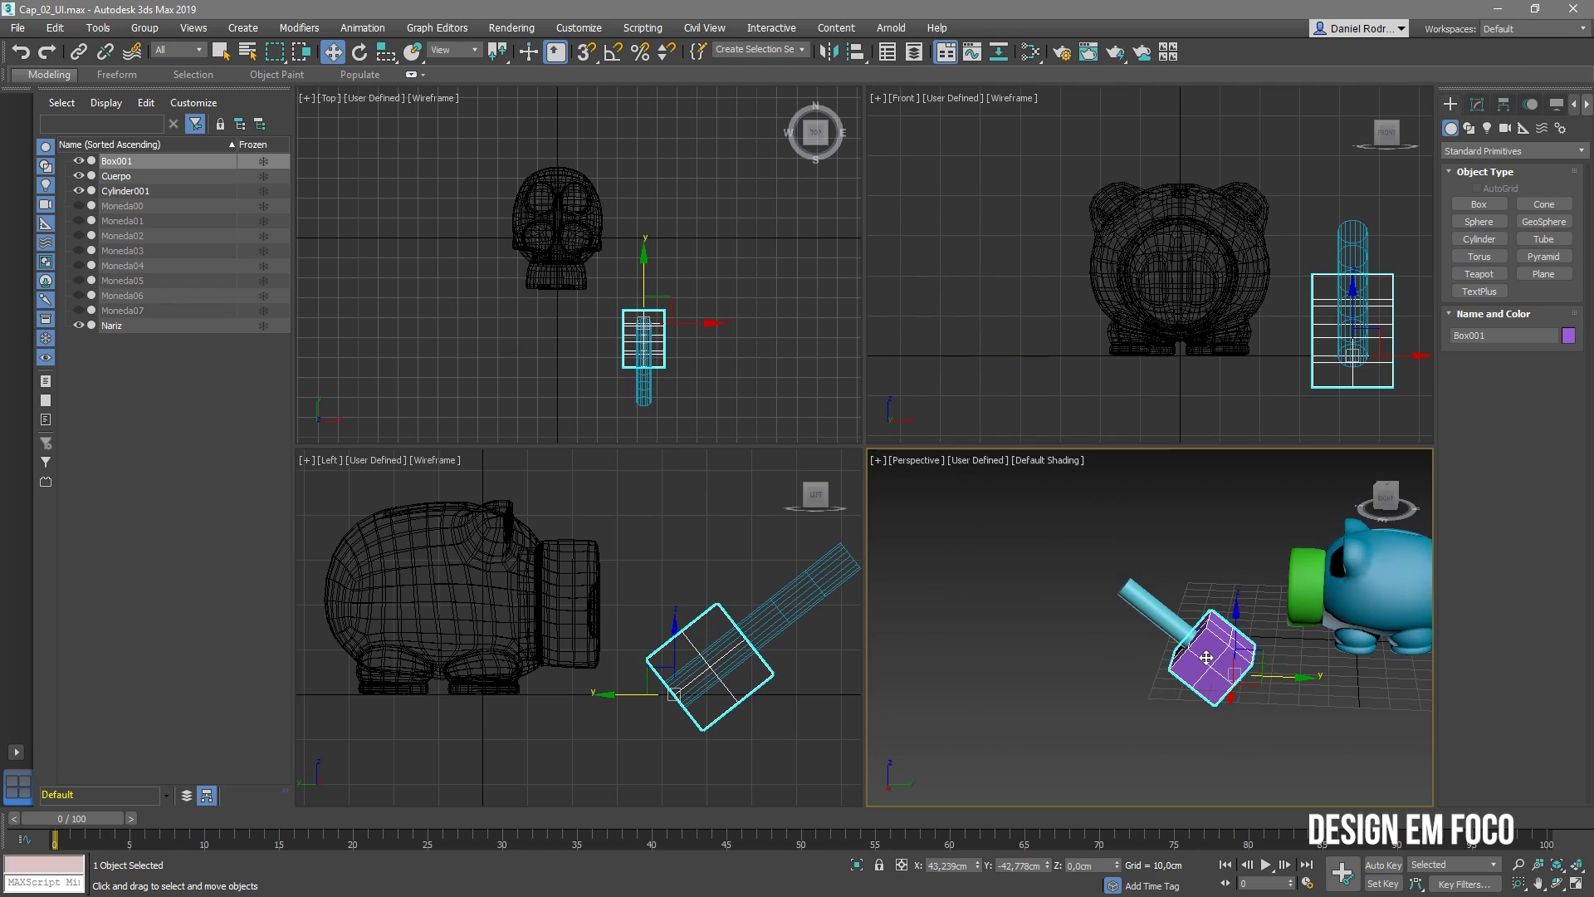
left_click(856, 51)
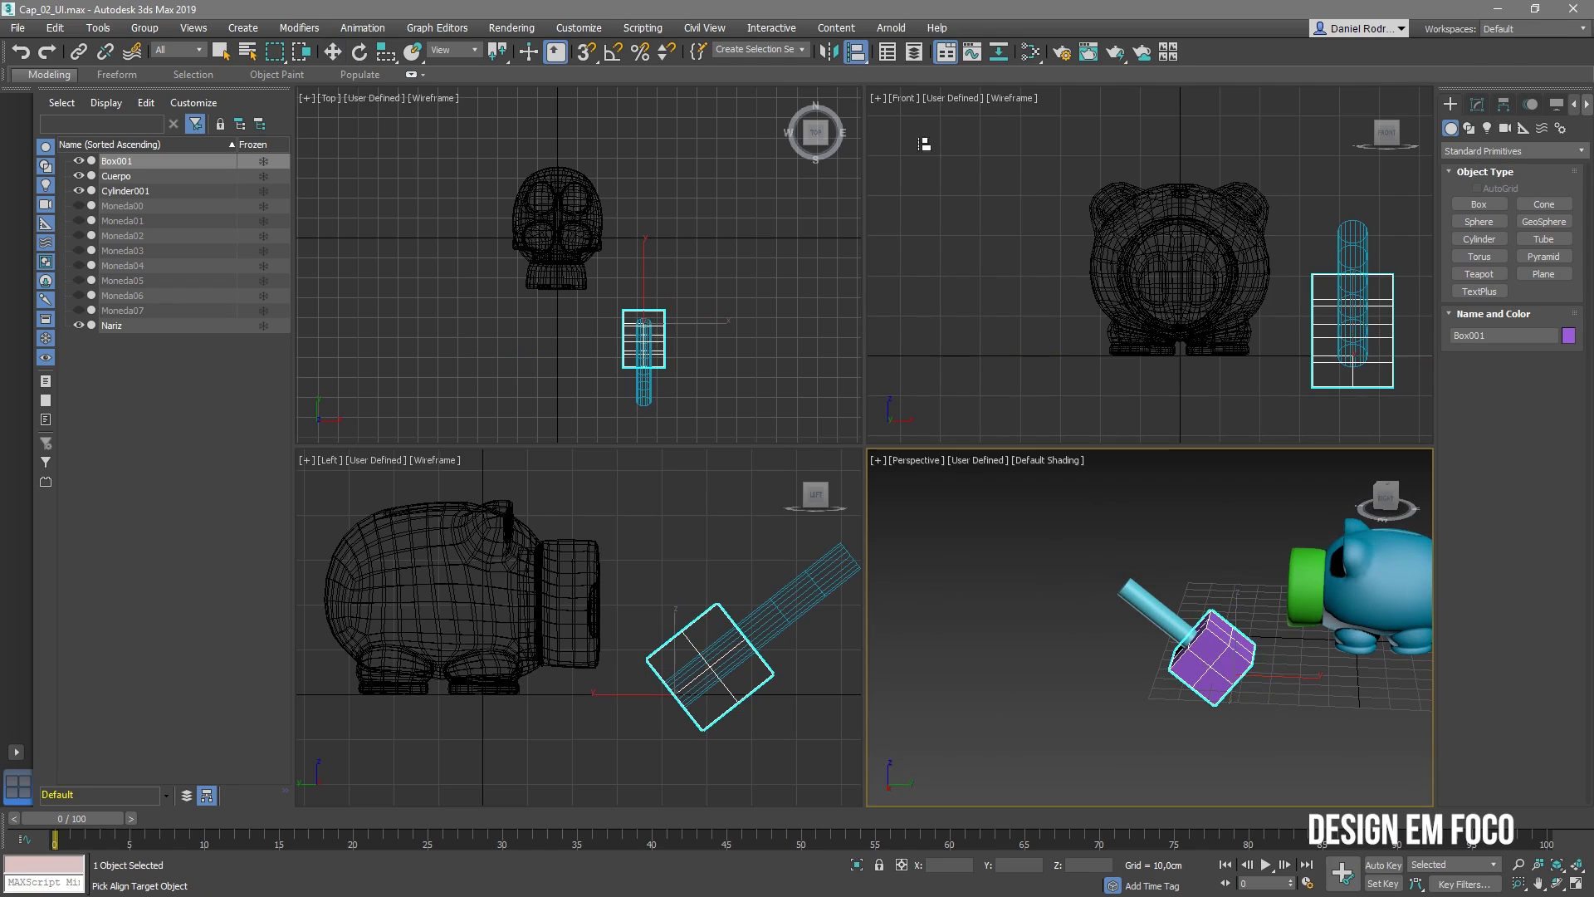
left_click(1134, 603)
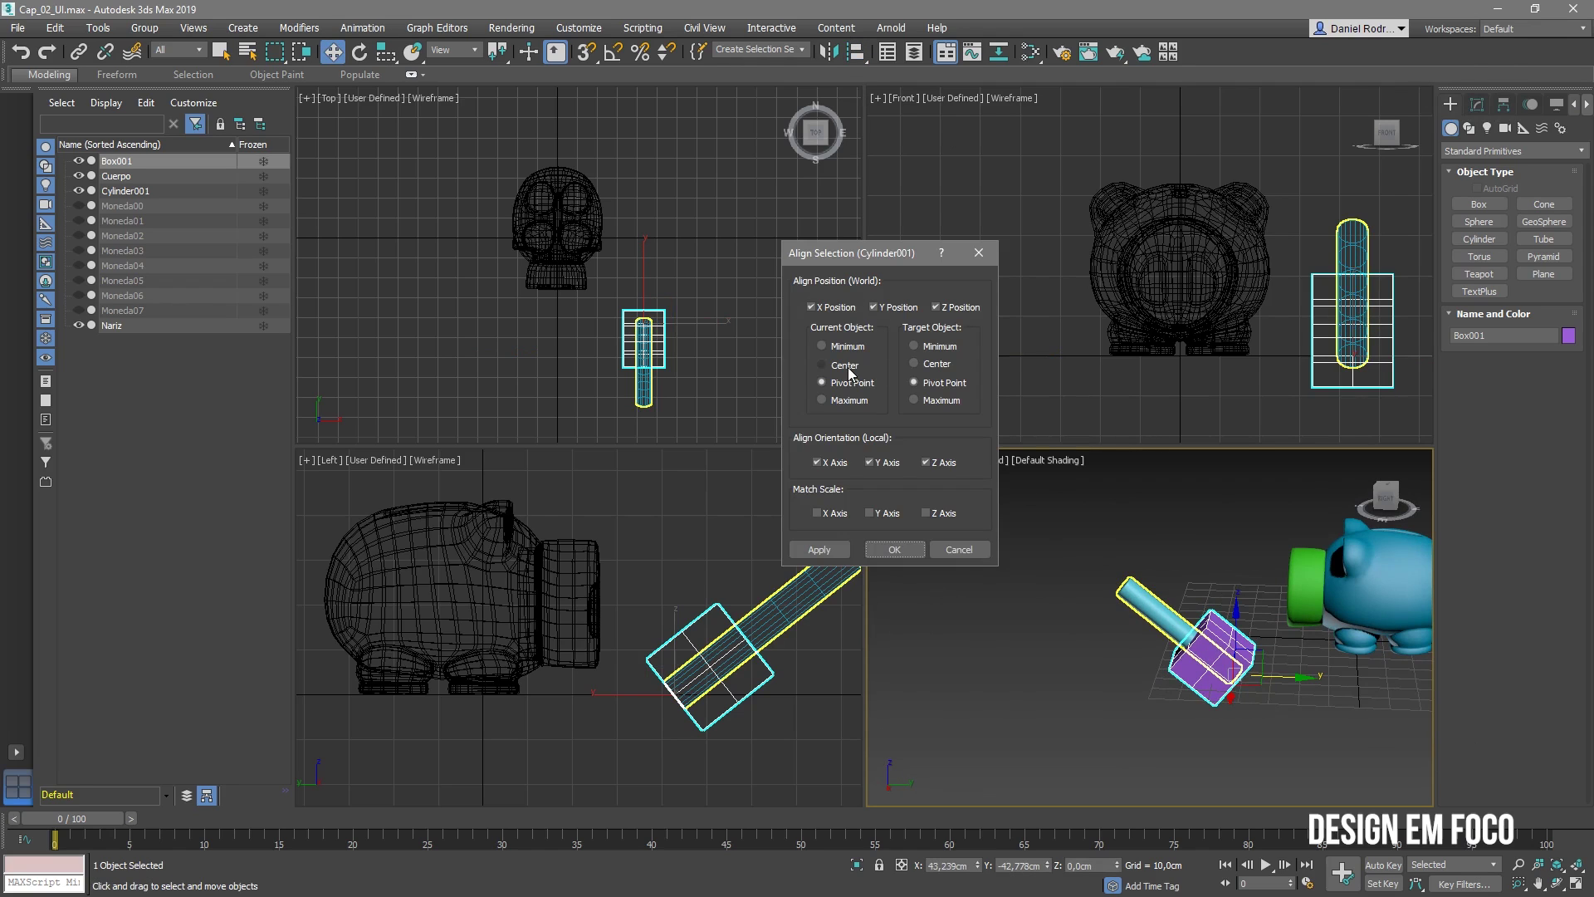
left_click(846, 365)
left_click(915, 364)
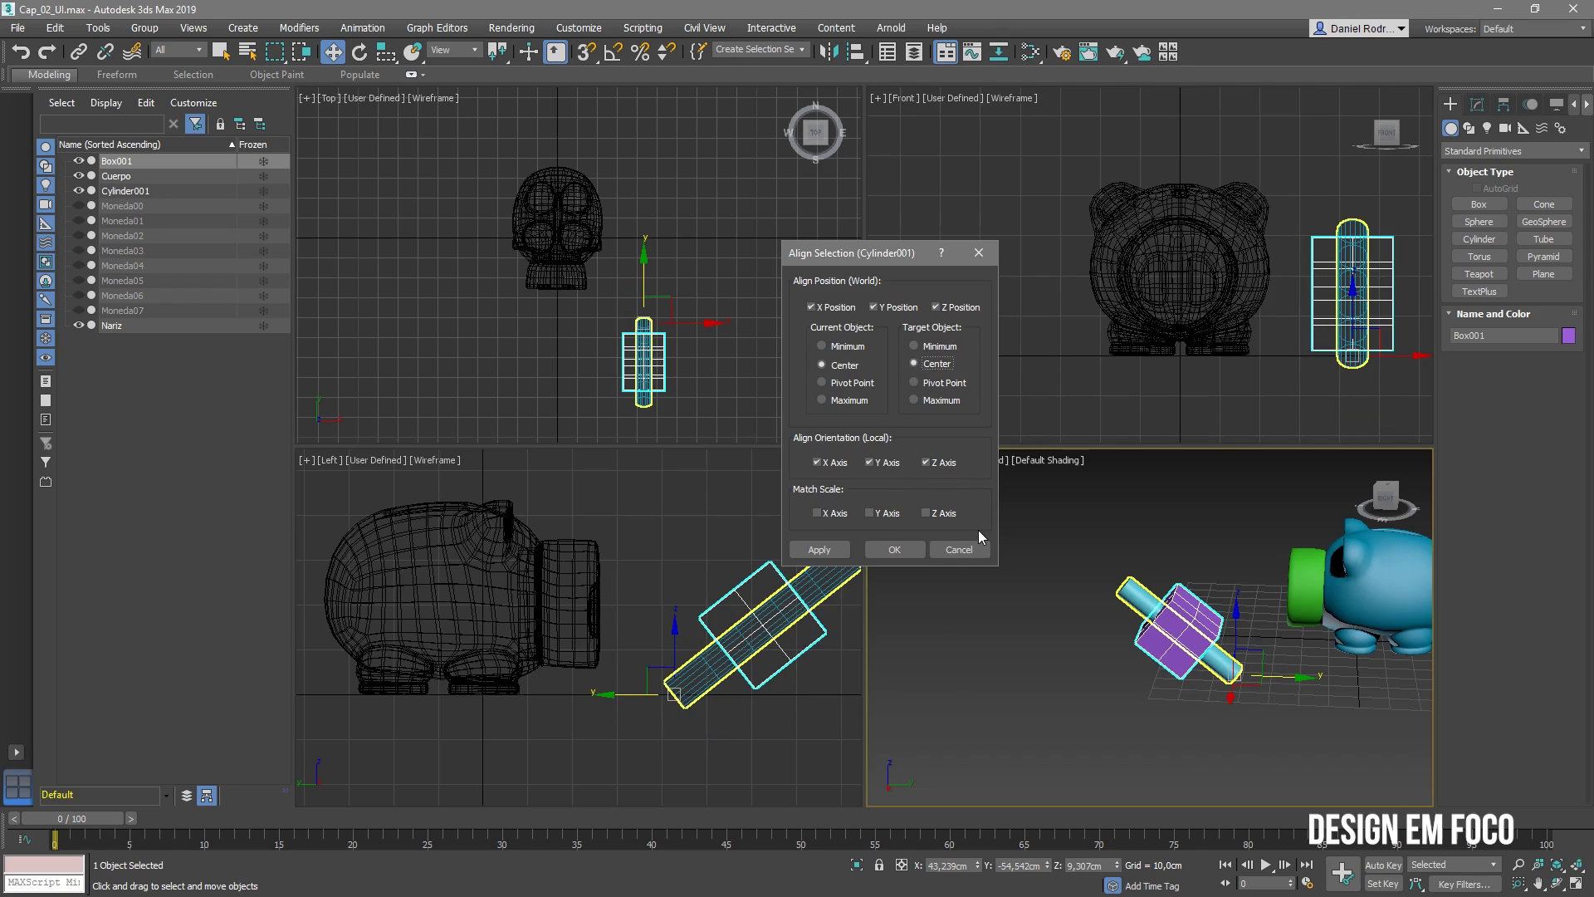
left_click(838, 347)
left_click(937, 346)
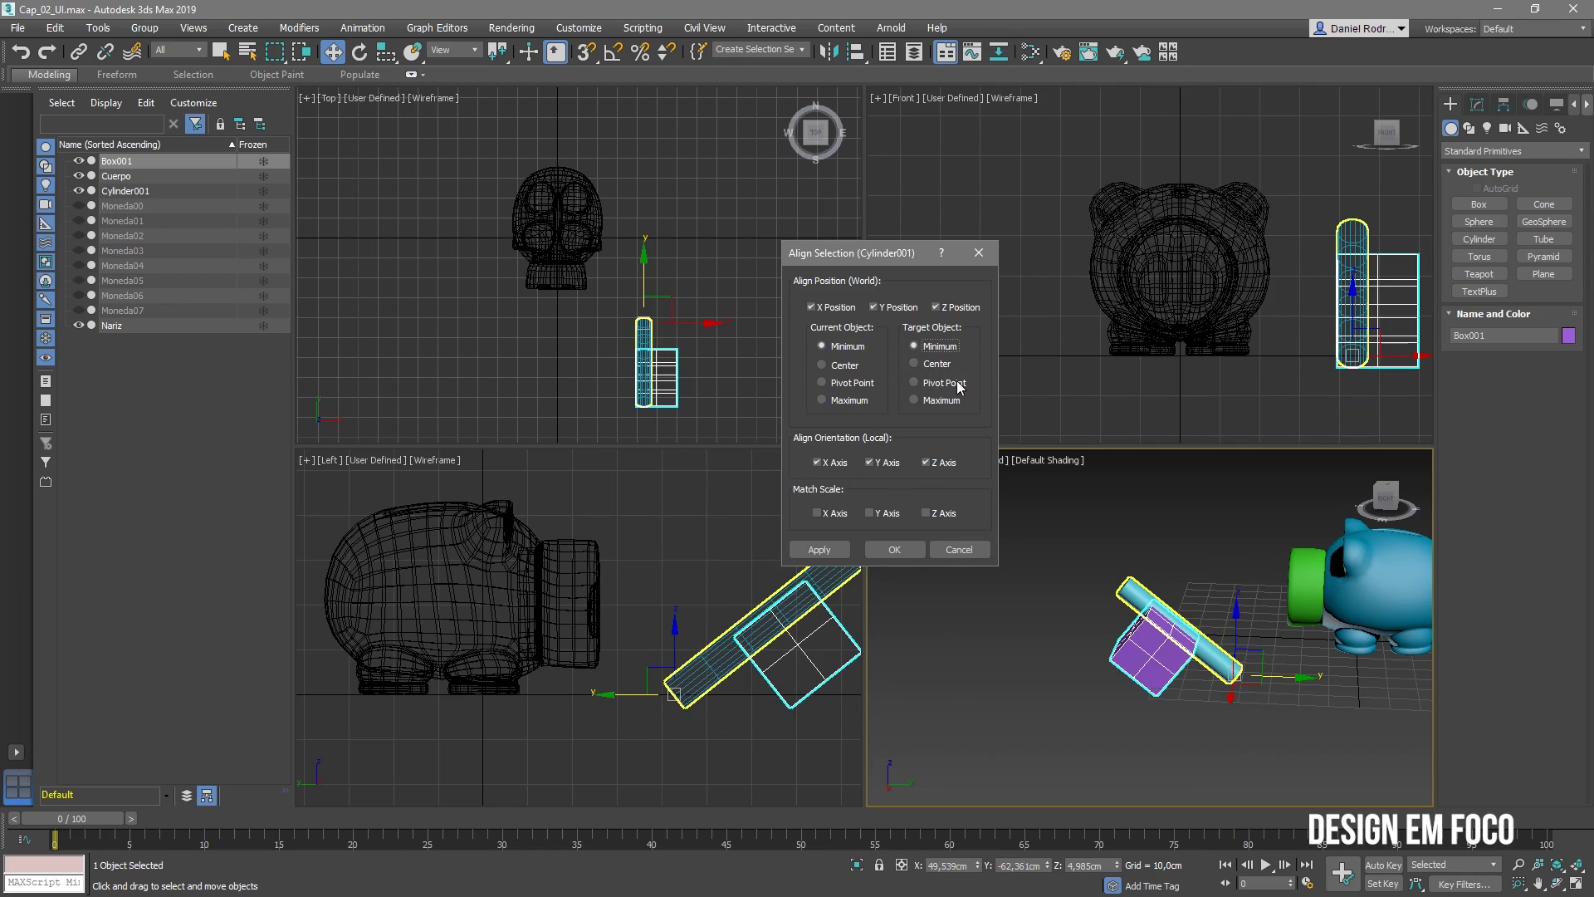
left_click(865, 400)
left_click(937, 400)
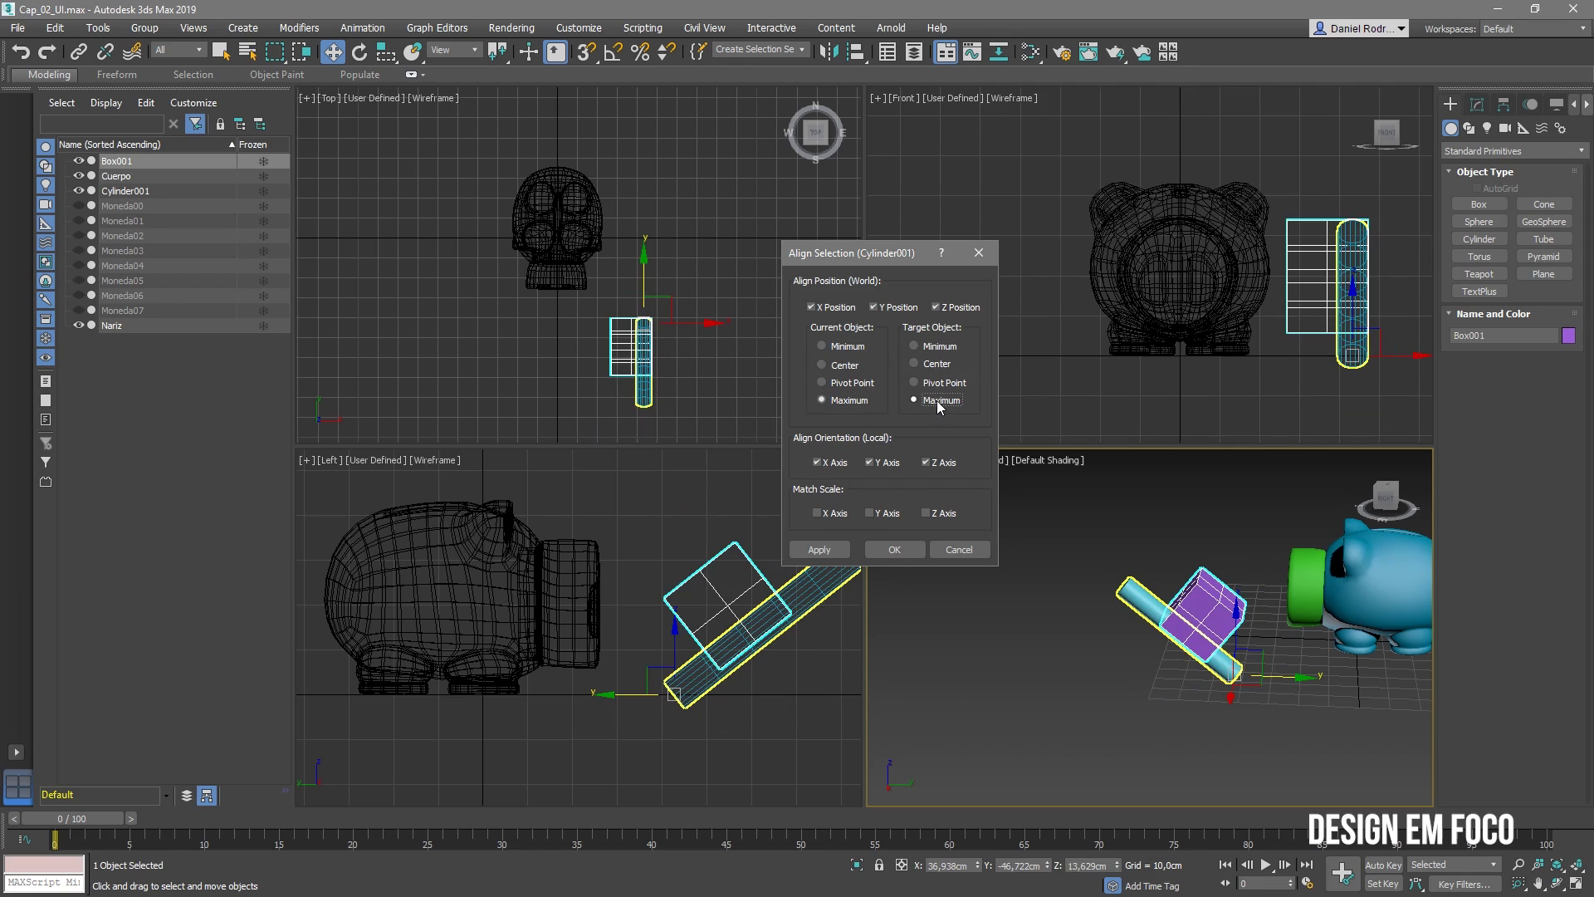
left_click(905, 548)
- Maximize the Perspective view and align the box's pivot point with the cylinder's pivot point again
middle_click_drag(1072, 654, 1236, 683, "alt")
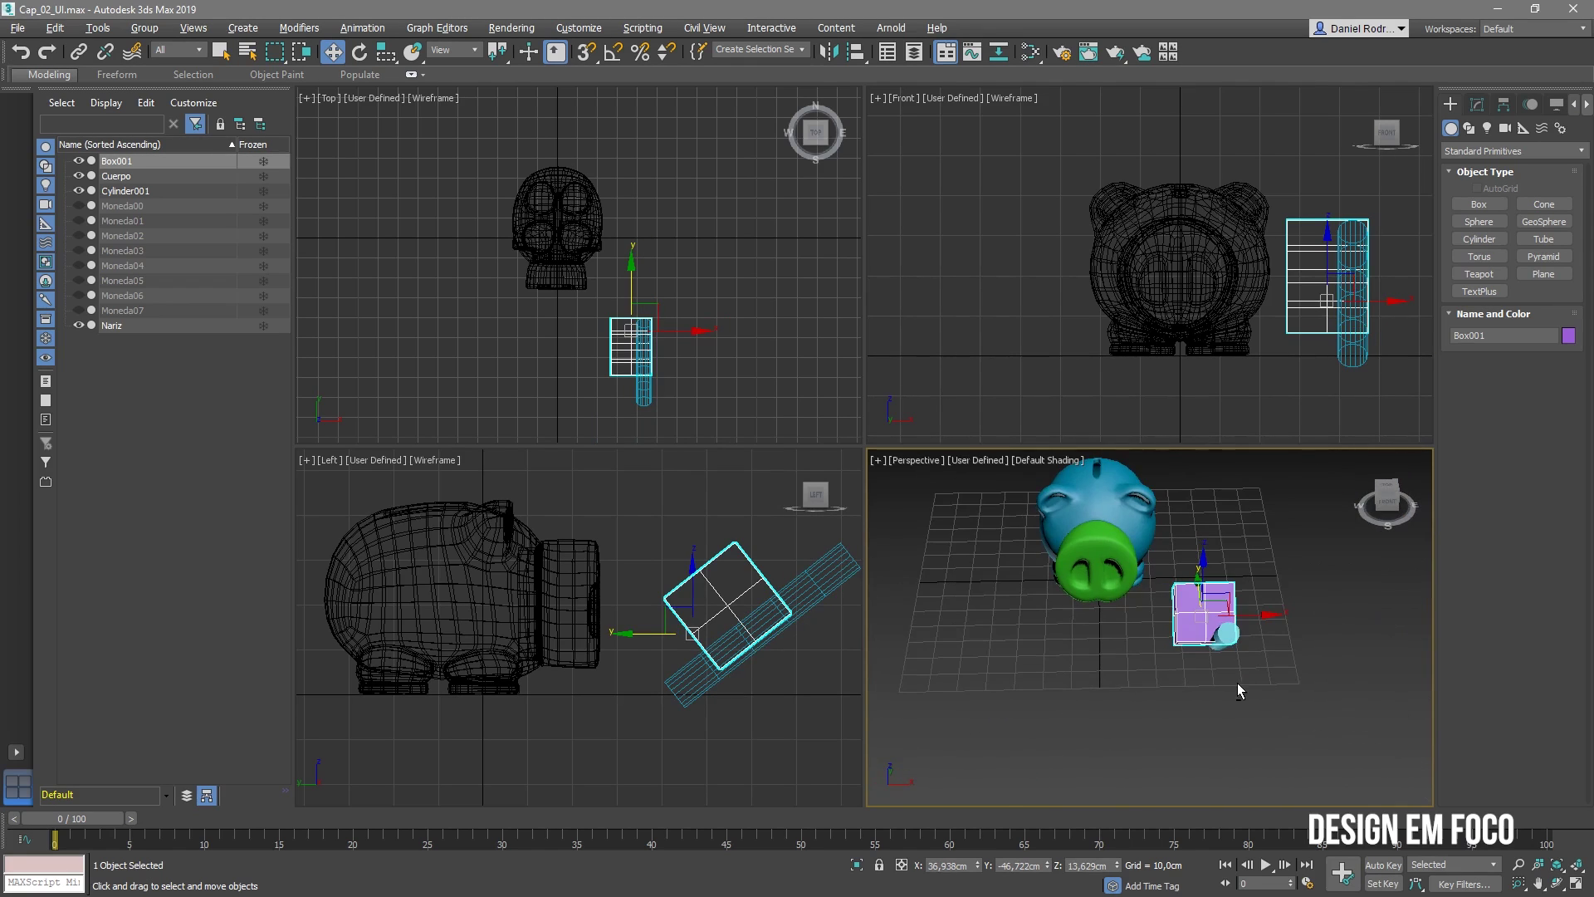
left_click(1123, 680)
key("alt+w")
middle_click_drag(857, 591, 973, 535, "alt")
left_click(820, 446)
middle_click_drag(820, 446, 711, 461, "alt")
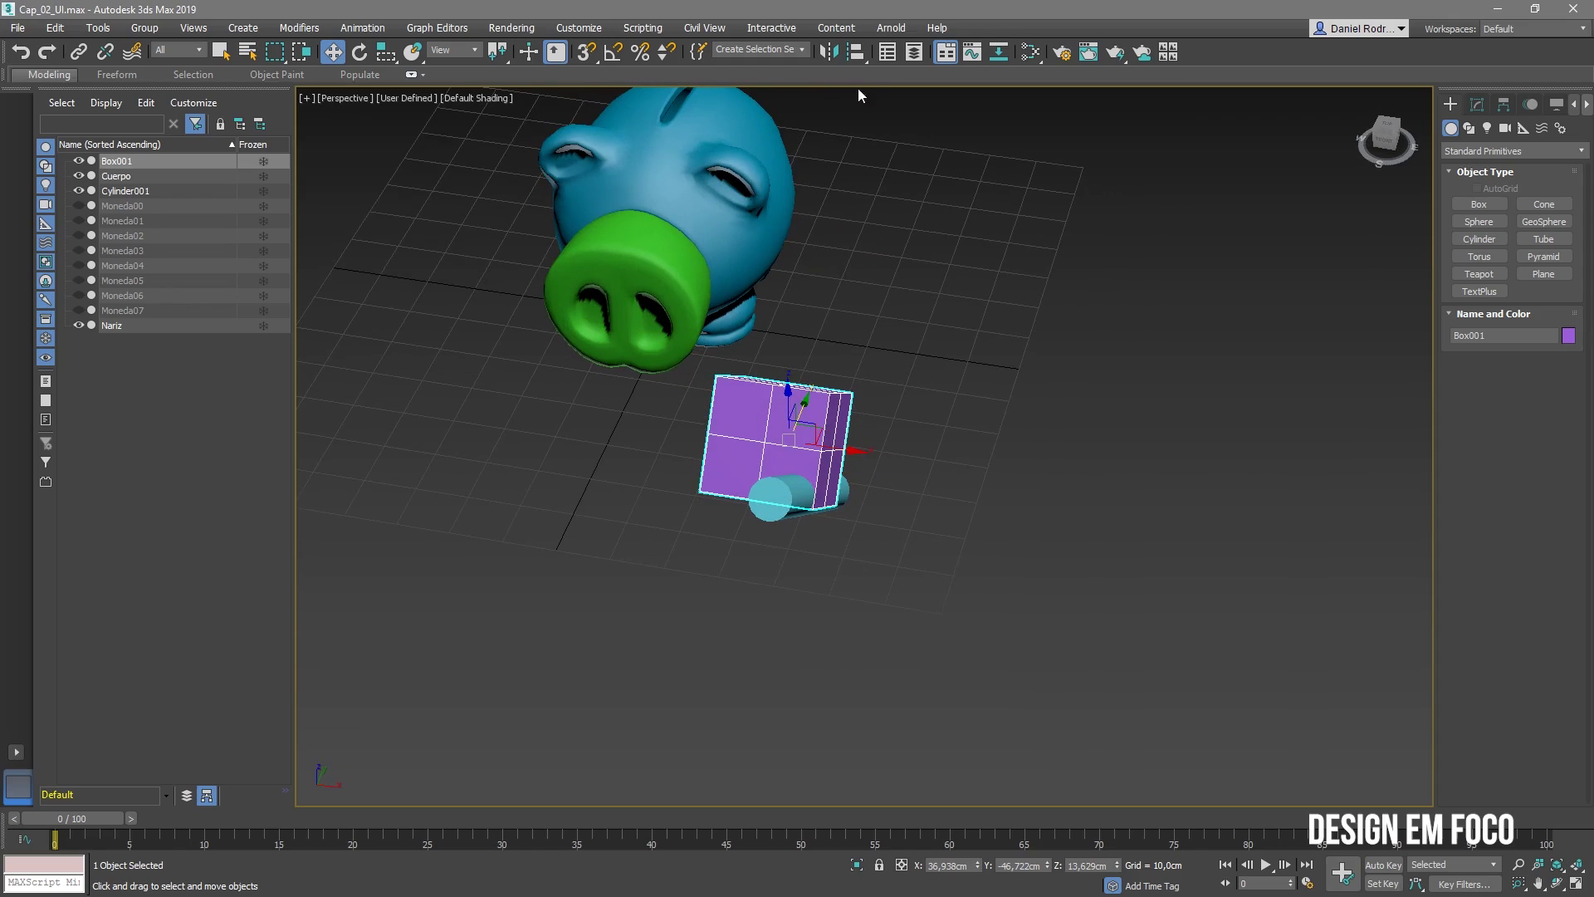
left_click(855, 51)
left_click(777, 494)
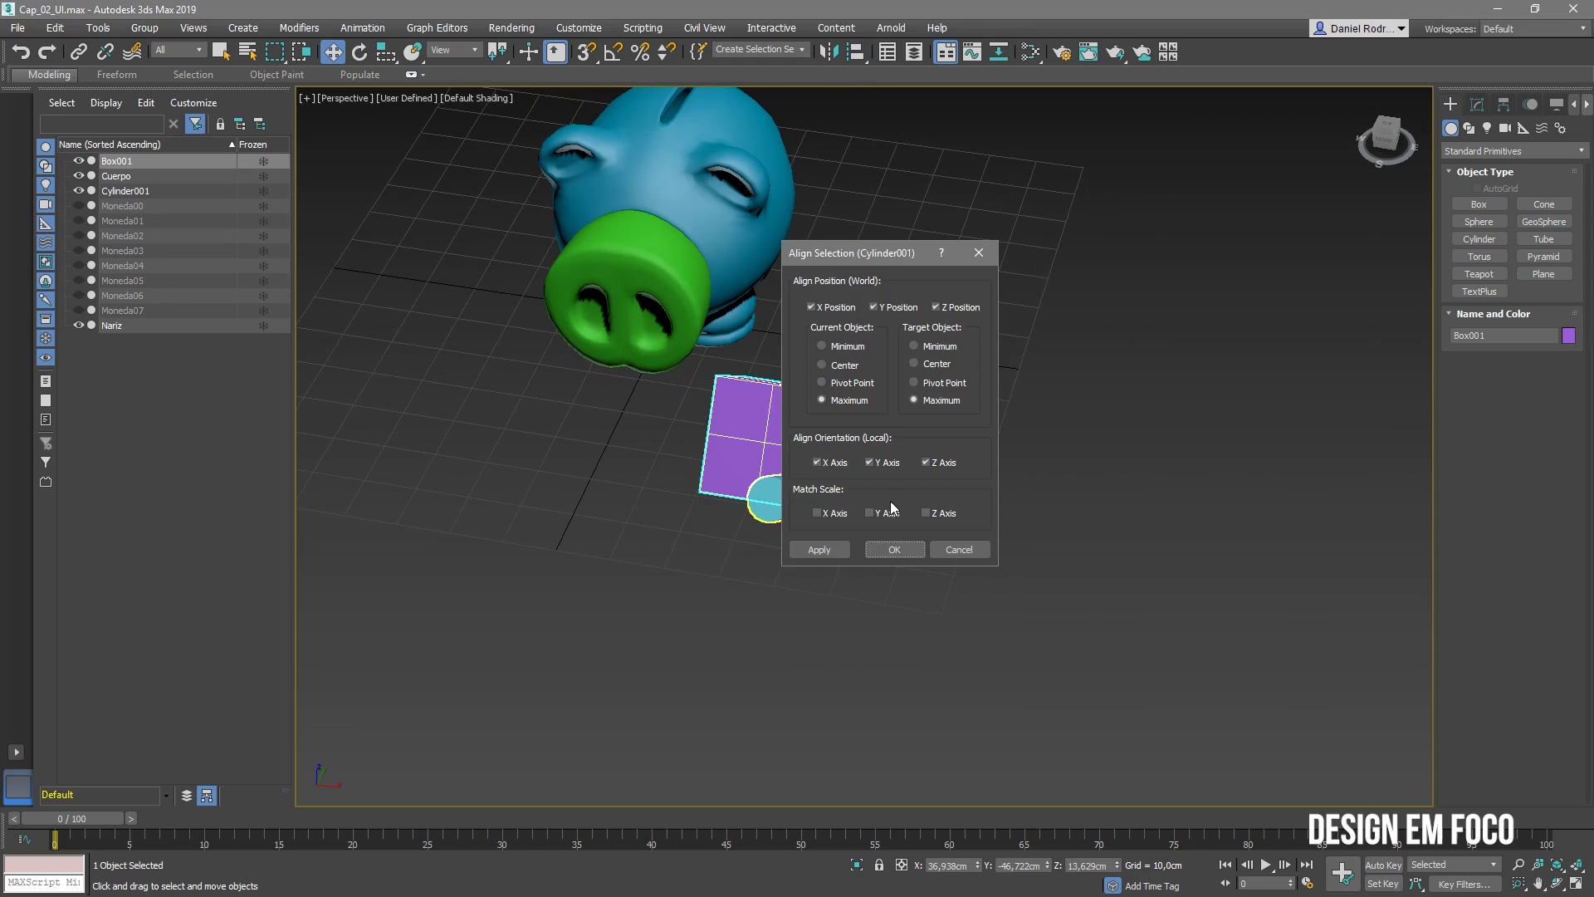
left_click(846, 383)
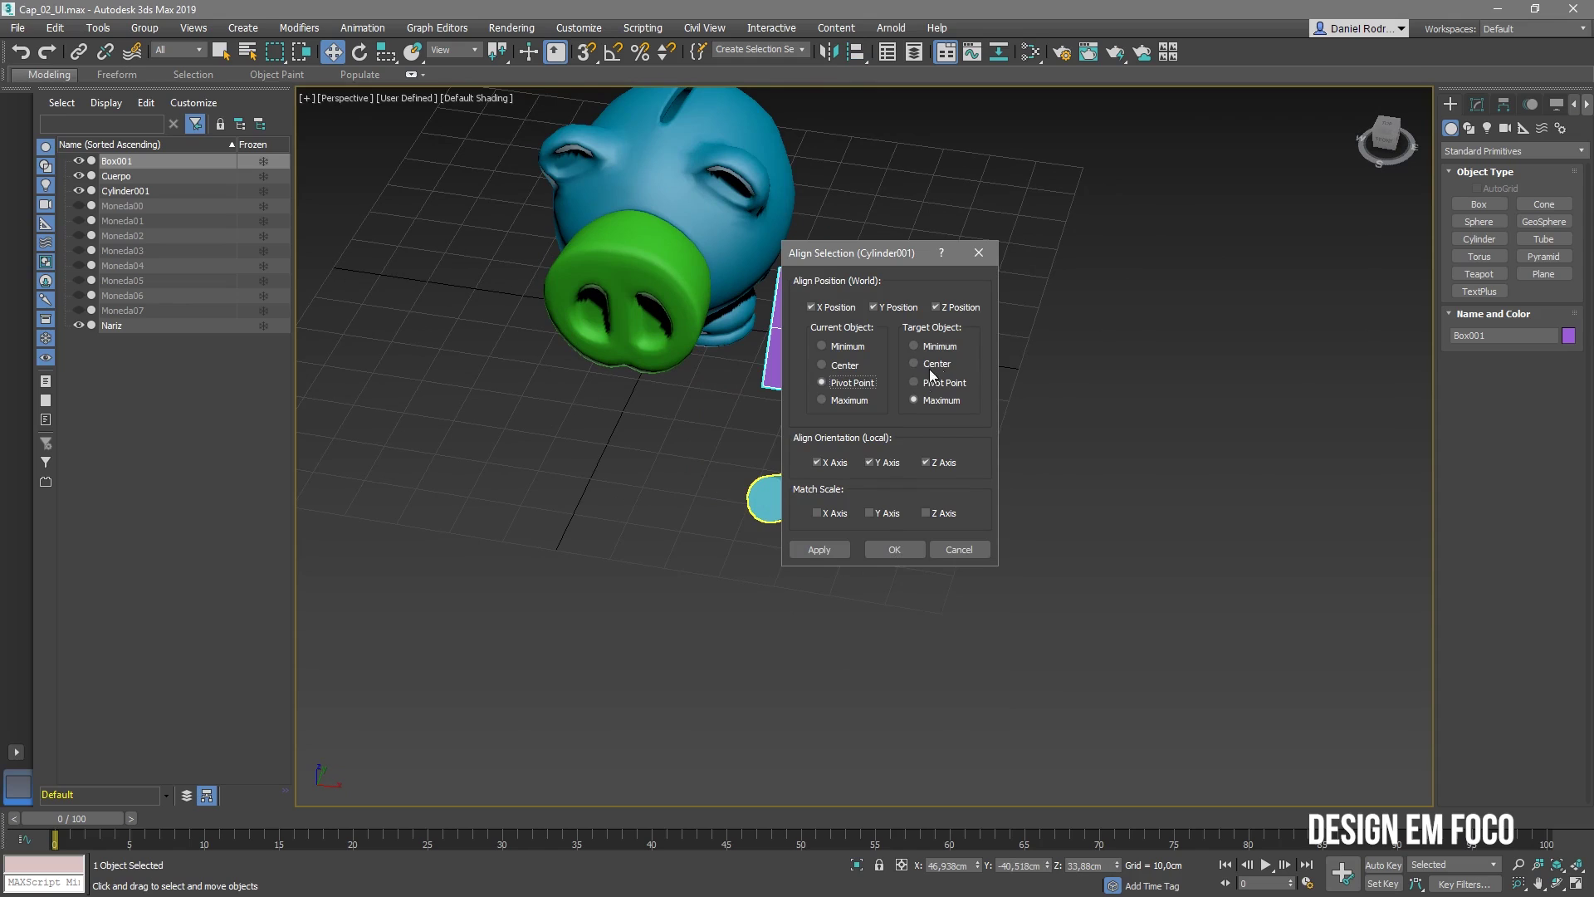
left_click(938, 384)
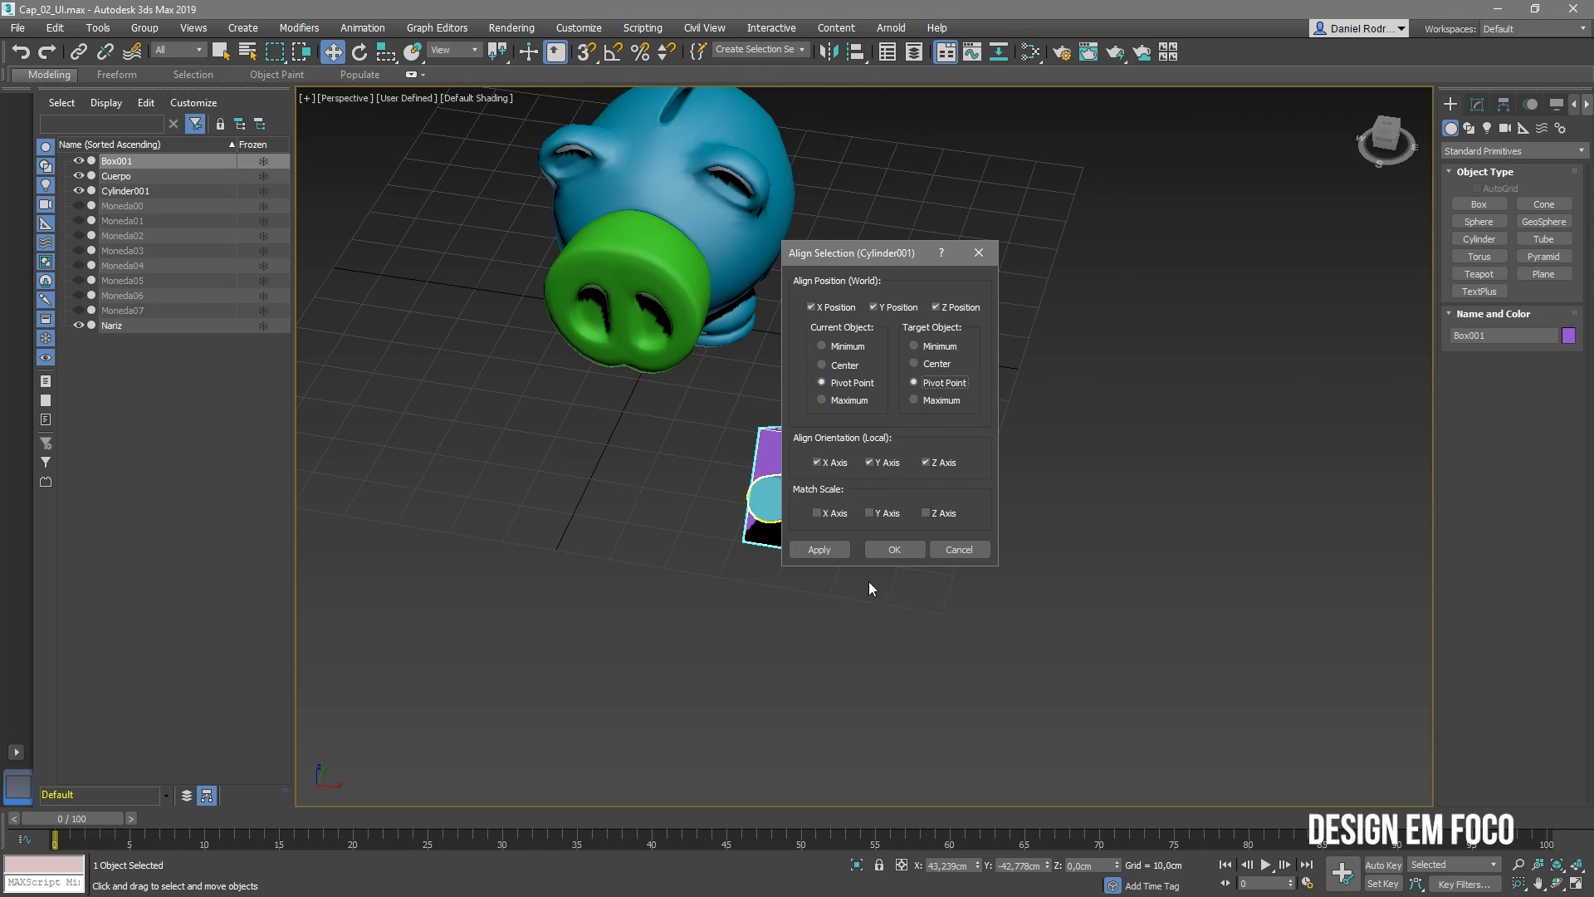
left_click(894, 550)
- Delete the box and the cylinder together, keeping only the piggy bank
middle_click_drag(1007, 555, 792, 585, "alt")
middle_click_drag(914, 560, 972, 480, "alt")
left_click_drag(1196, 684, 1200, 696)
key("Delete")
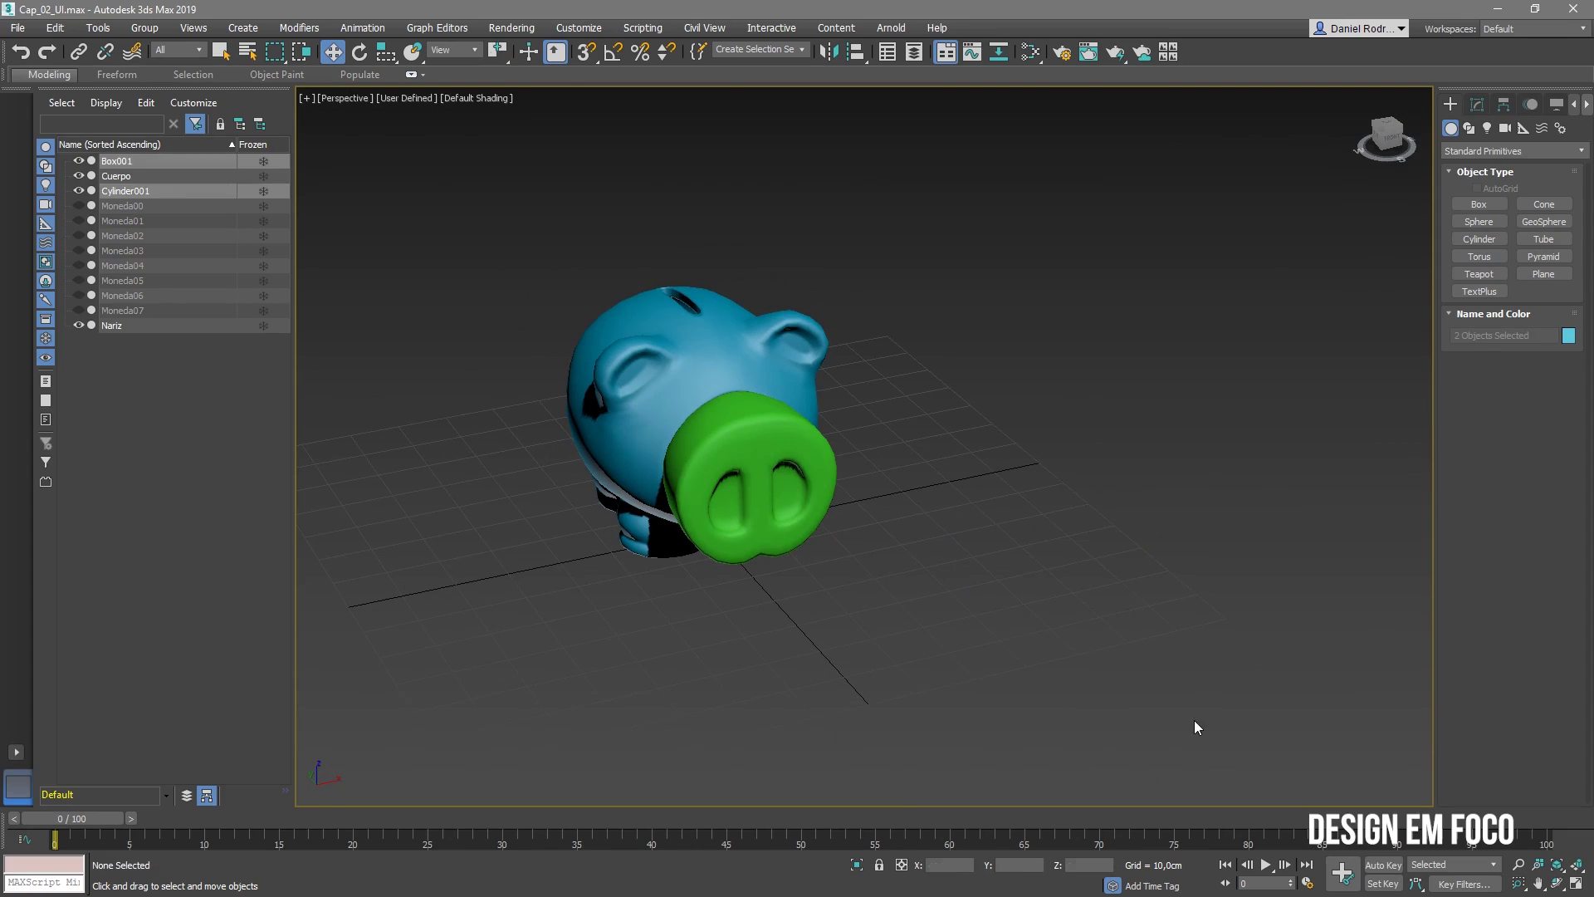
- Select the piggy bank's body, Cuerpo, and open the Mirror settings for it, placed clear of the model
scroll(988, 508, "up", 3)
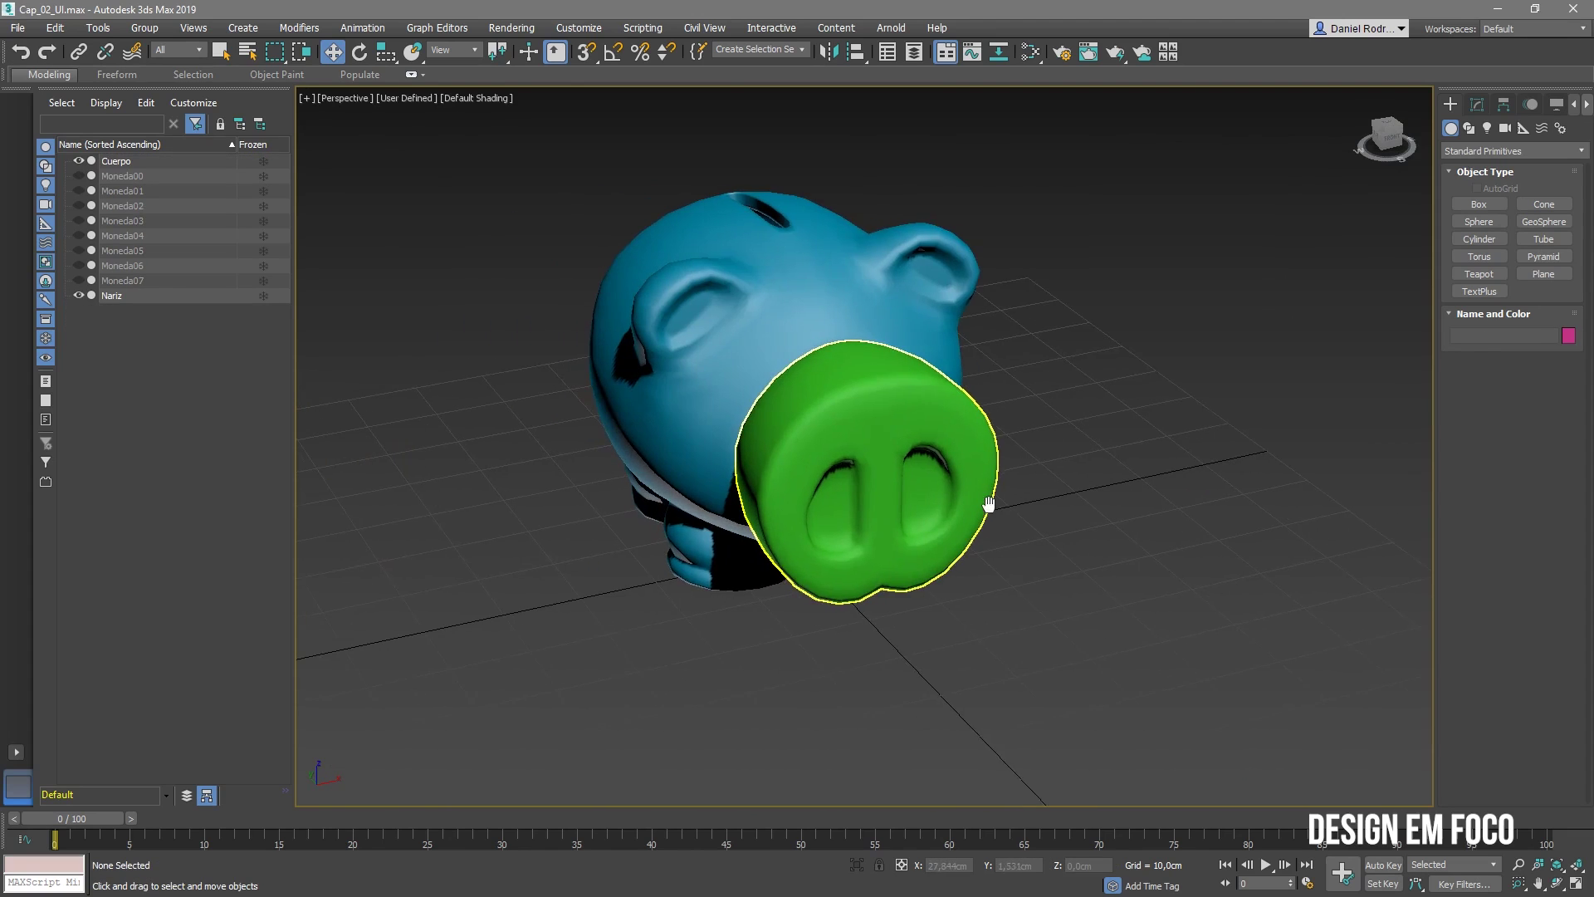
scroll(998, 512, "down", 5)
mouse_move(1069, 542)
middle_mouse_down("alt")
mouse_move(1021, 527)
mouse_move(1087, 523)
middle_mouse_up("alt")
scroll(959, 504, "up", 2)
left_click(896, 451)
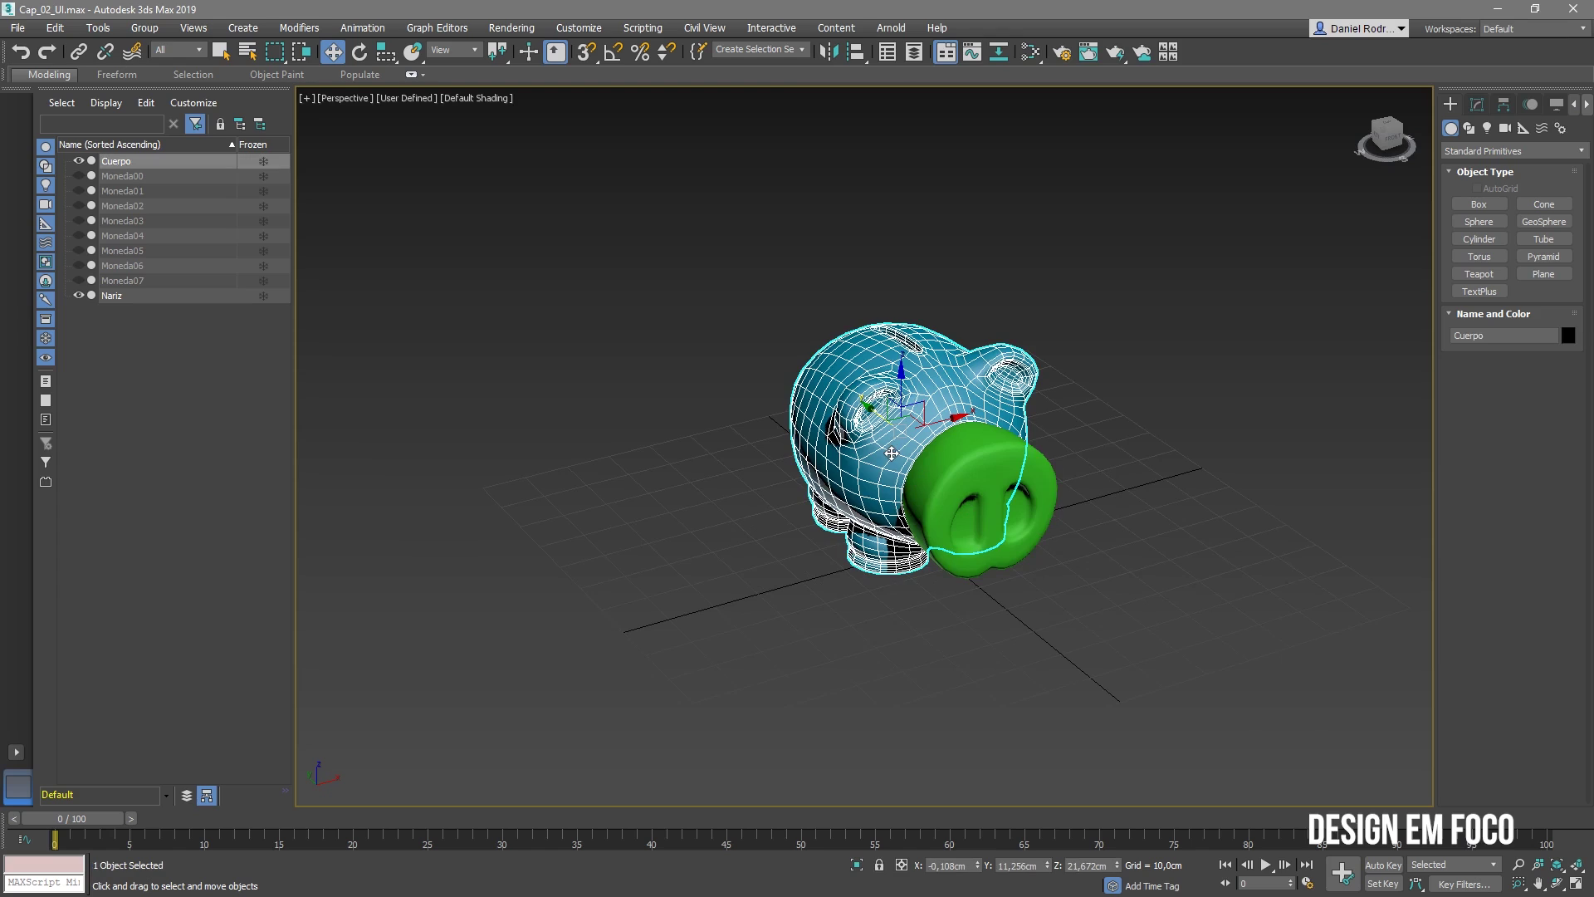
left_click(830, 54)
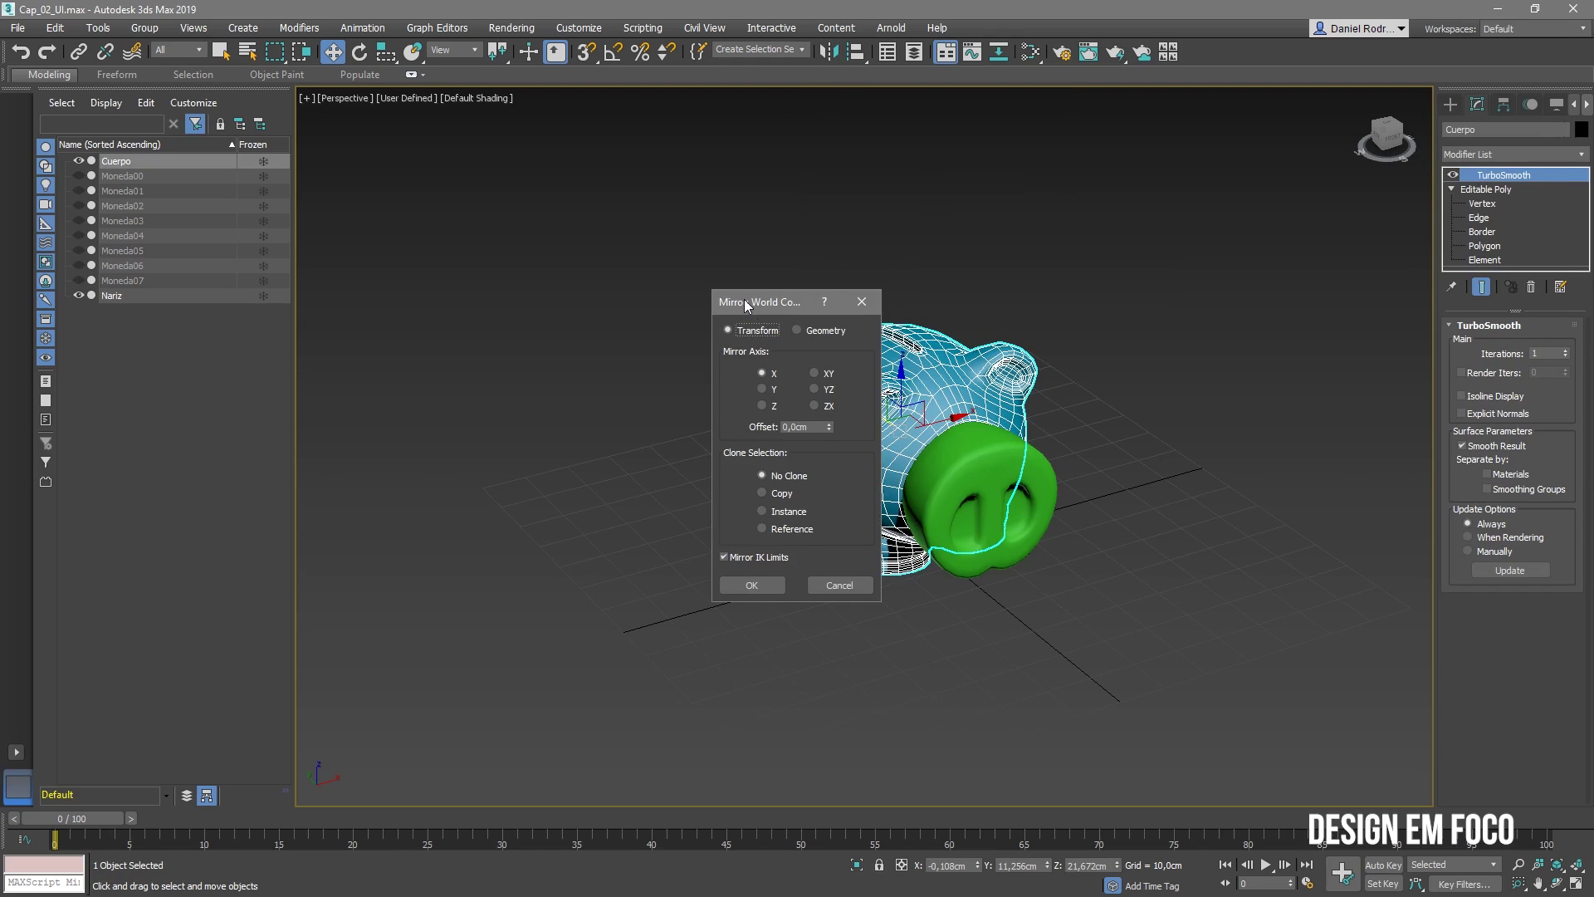
left_click_drag(744, 299, 404, 259)
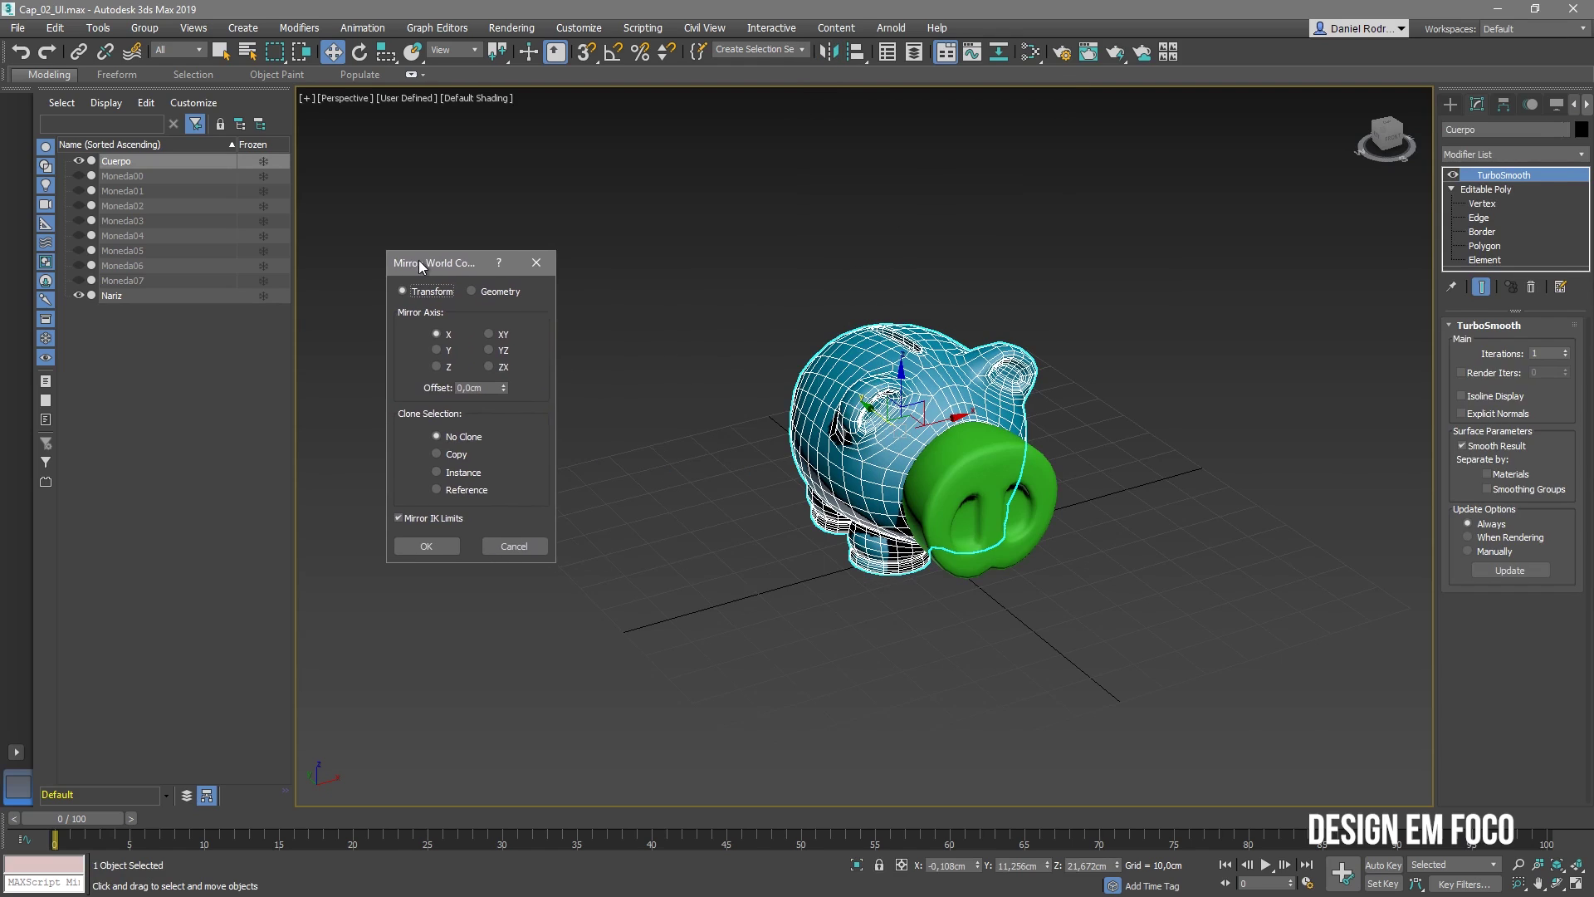
- Preview the body's mirror without cloning across the X, Y, Z, XY, YZ and ZX axes
left_click(423, 350)
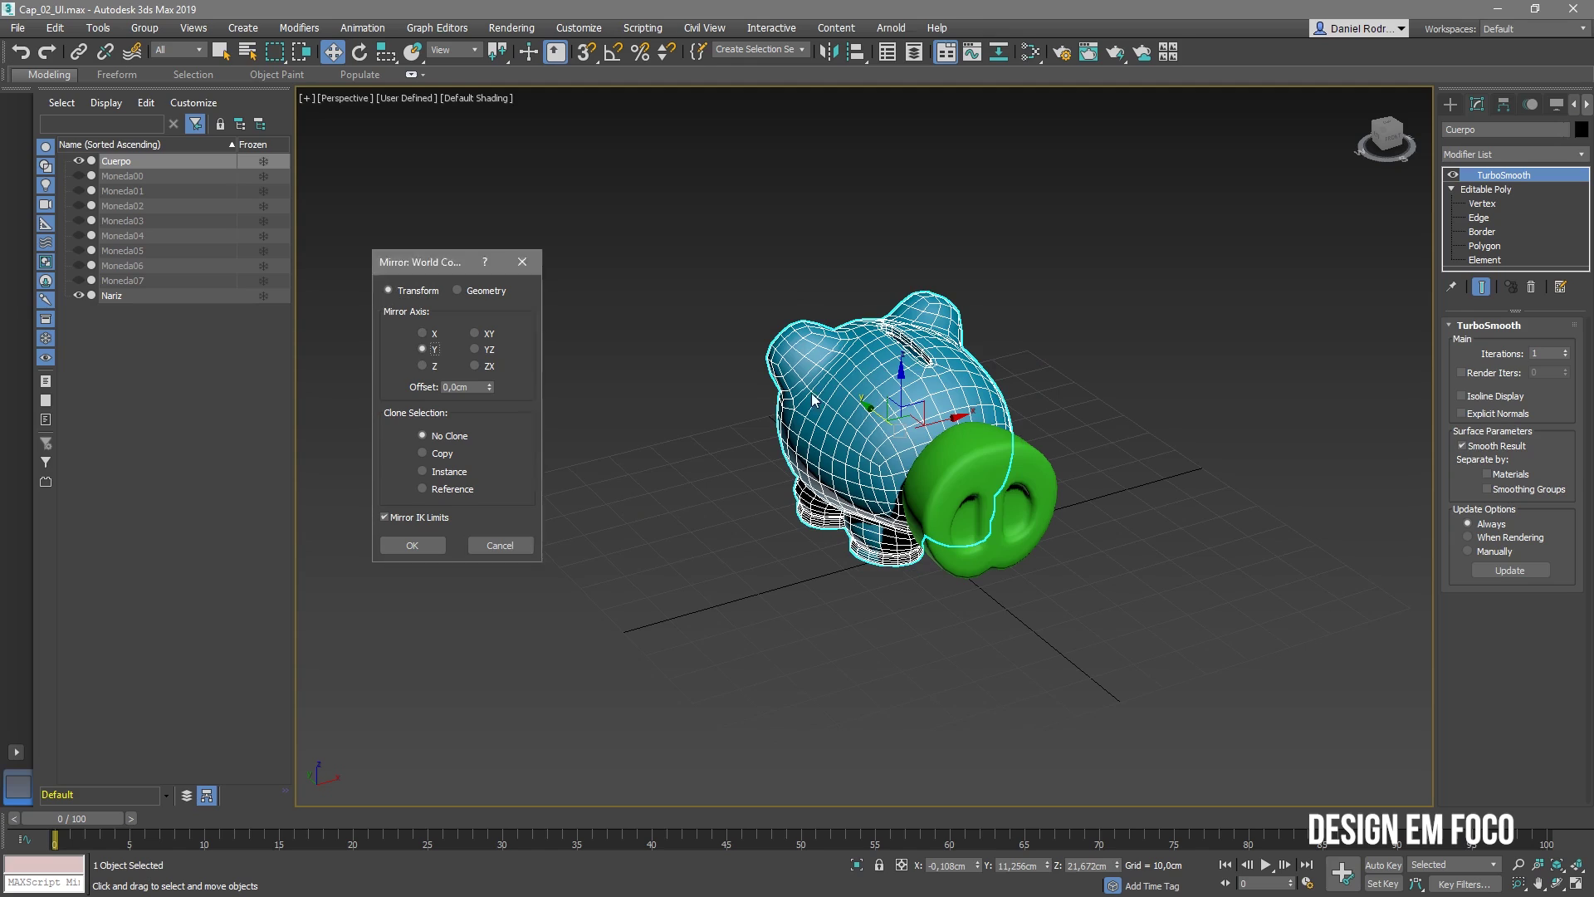
left_click(433, 334)
left_click(433, 350)
left_click(422, 366)
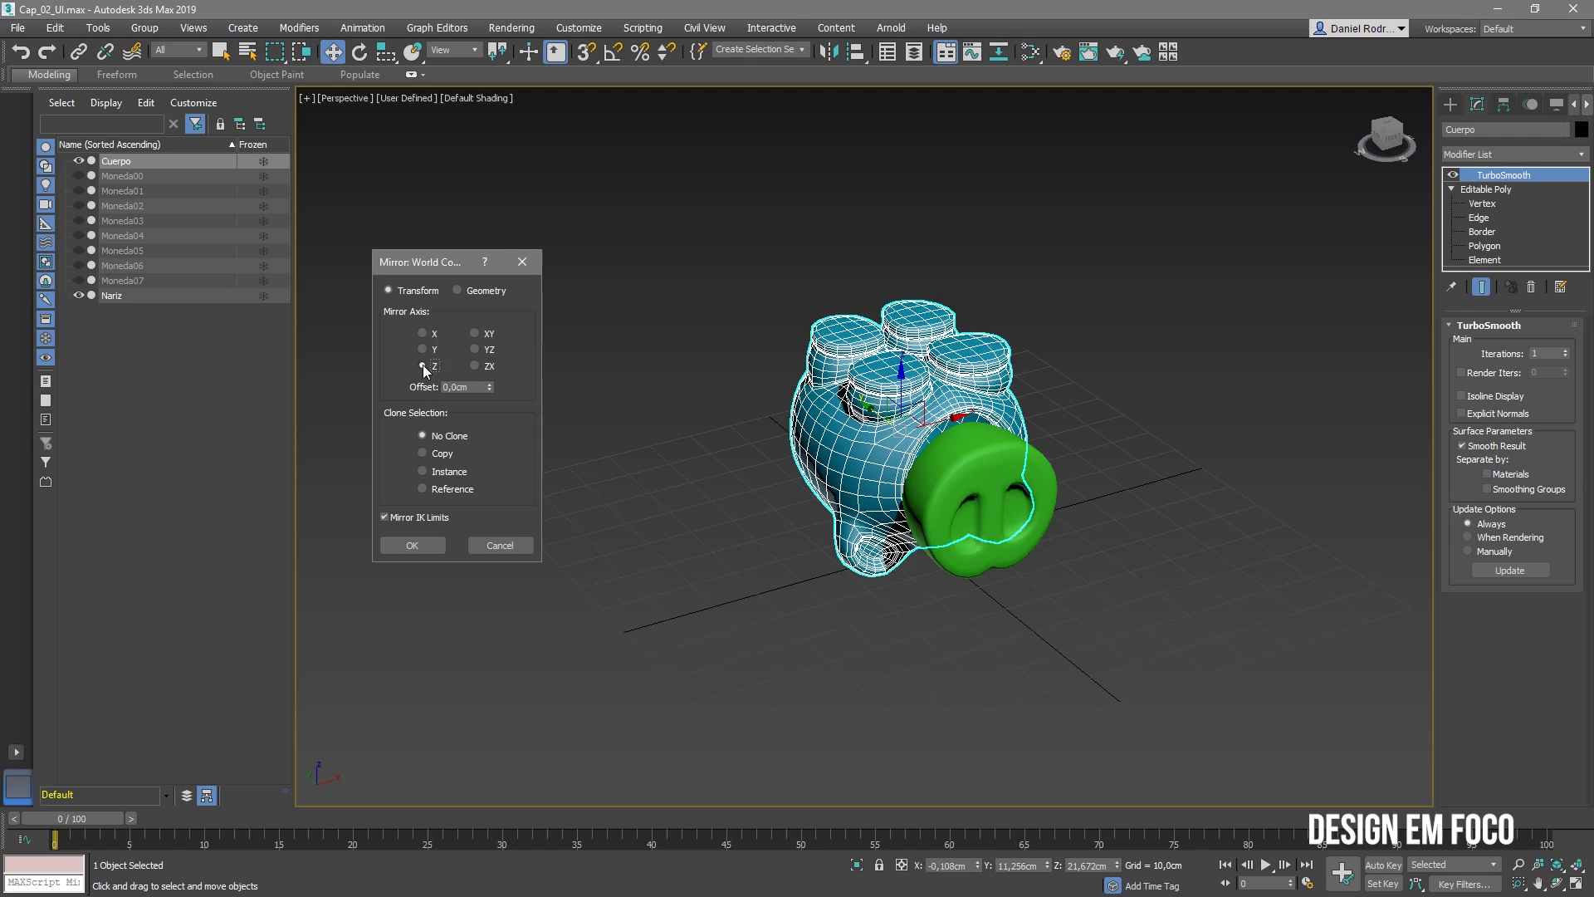
left_click(430, 334)
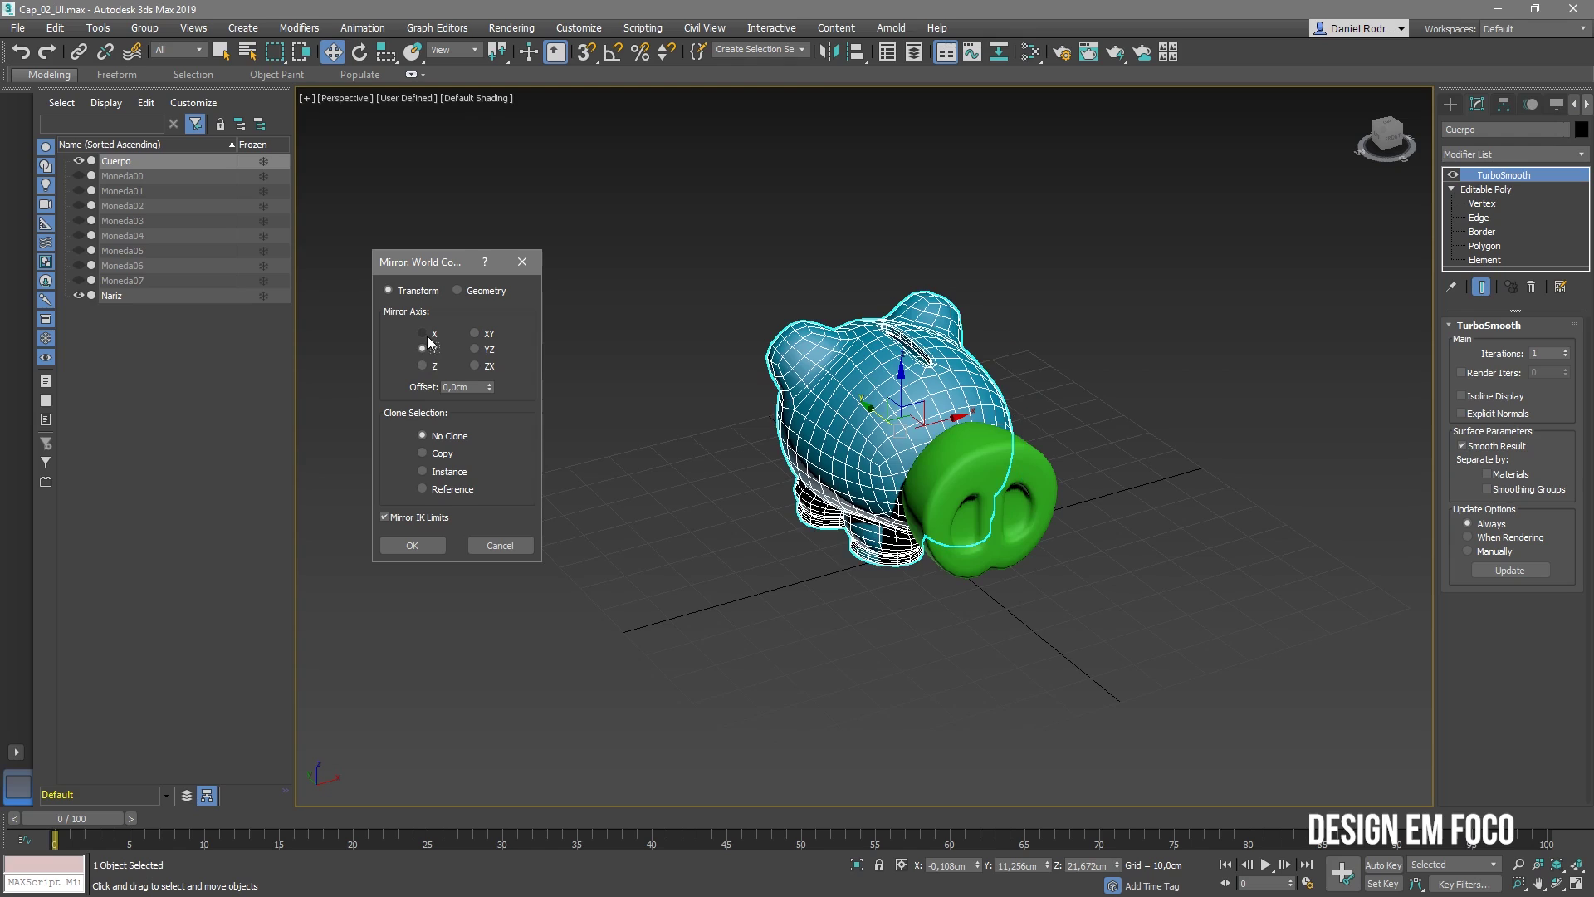
left_click(478, 335)
left_click(477, 349)
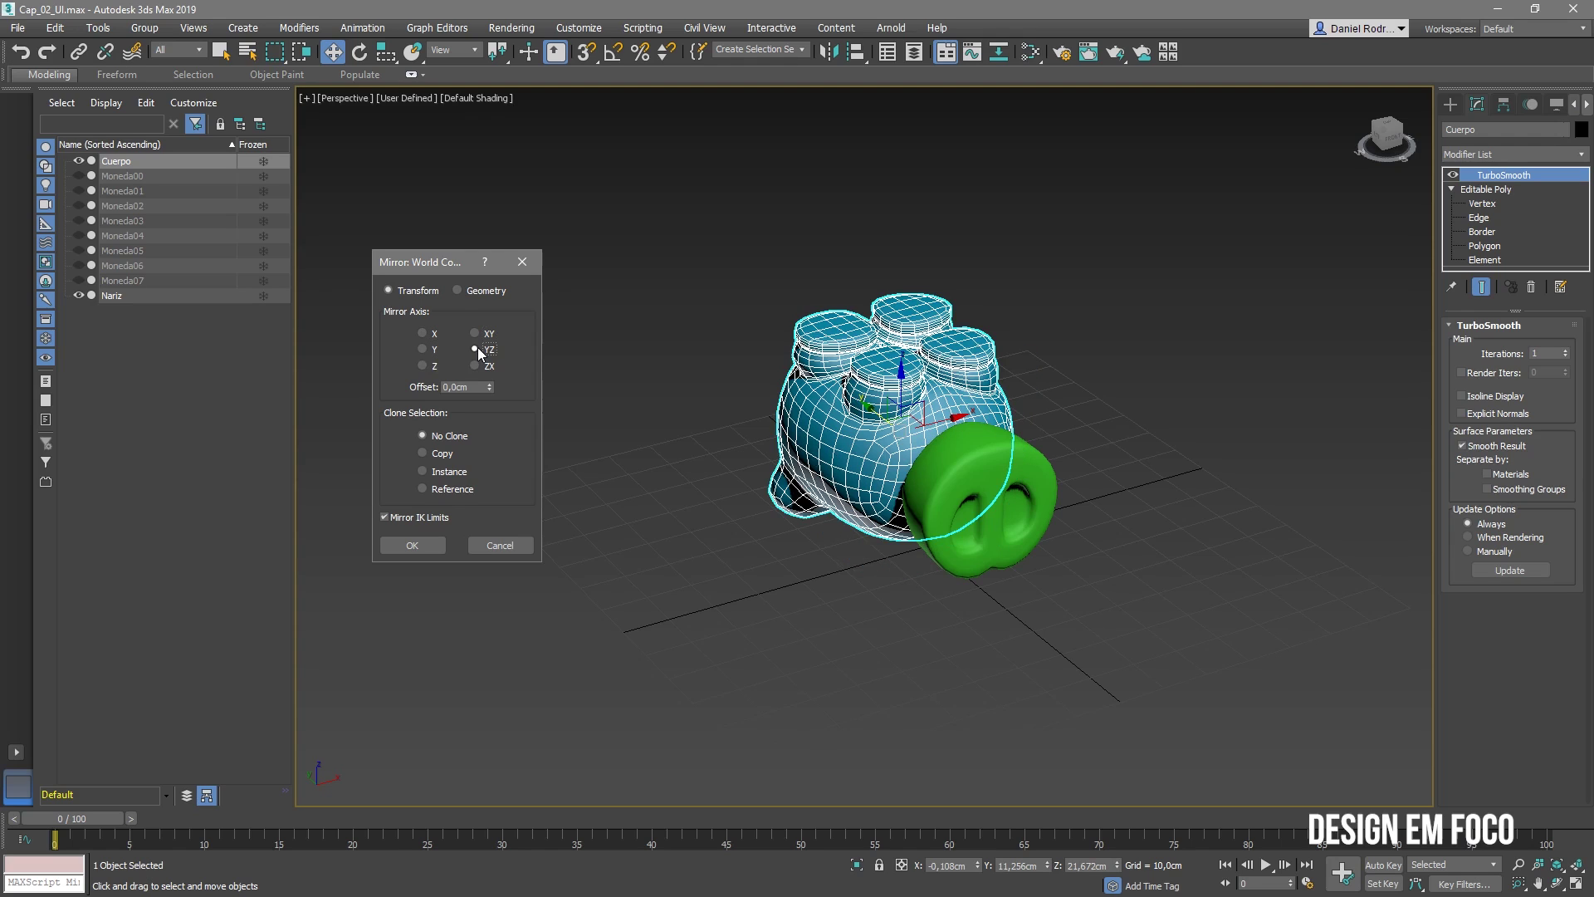
left_click(477, 365)
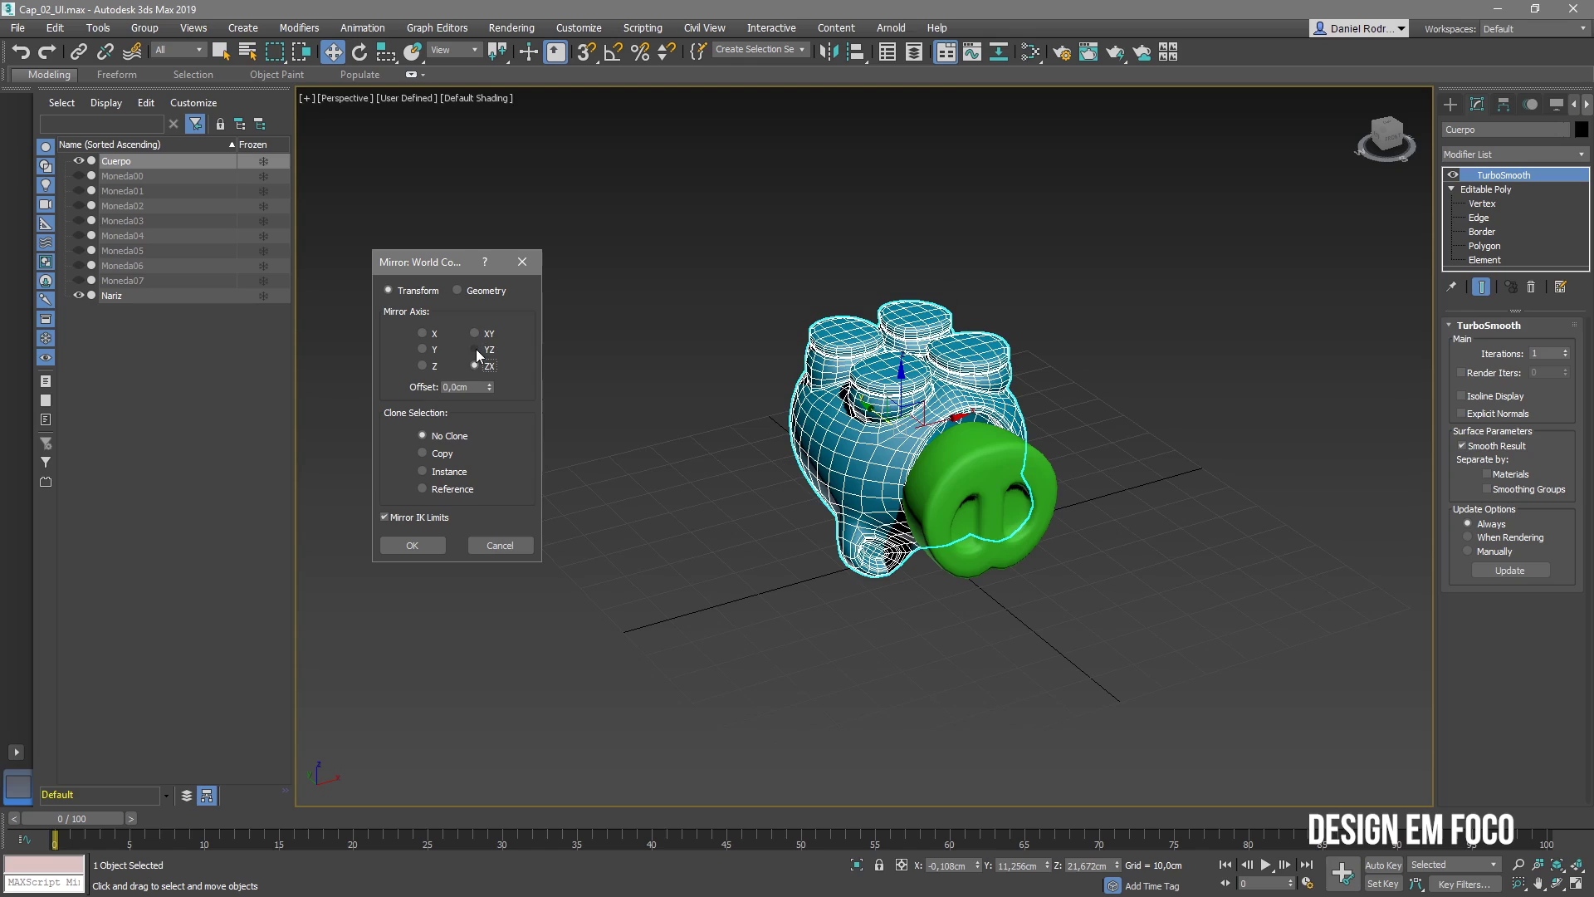
left_click(476, 350)
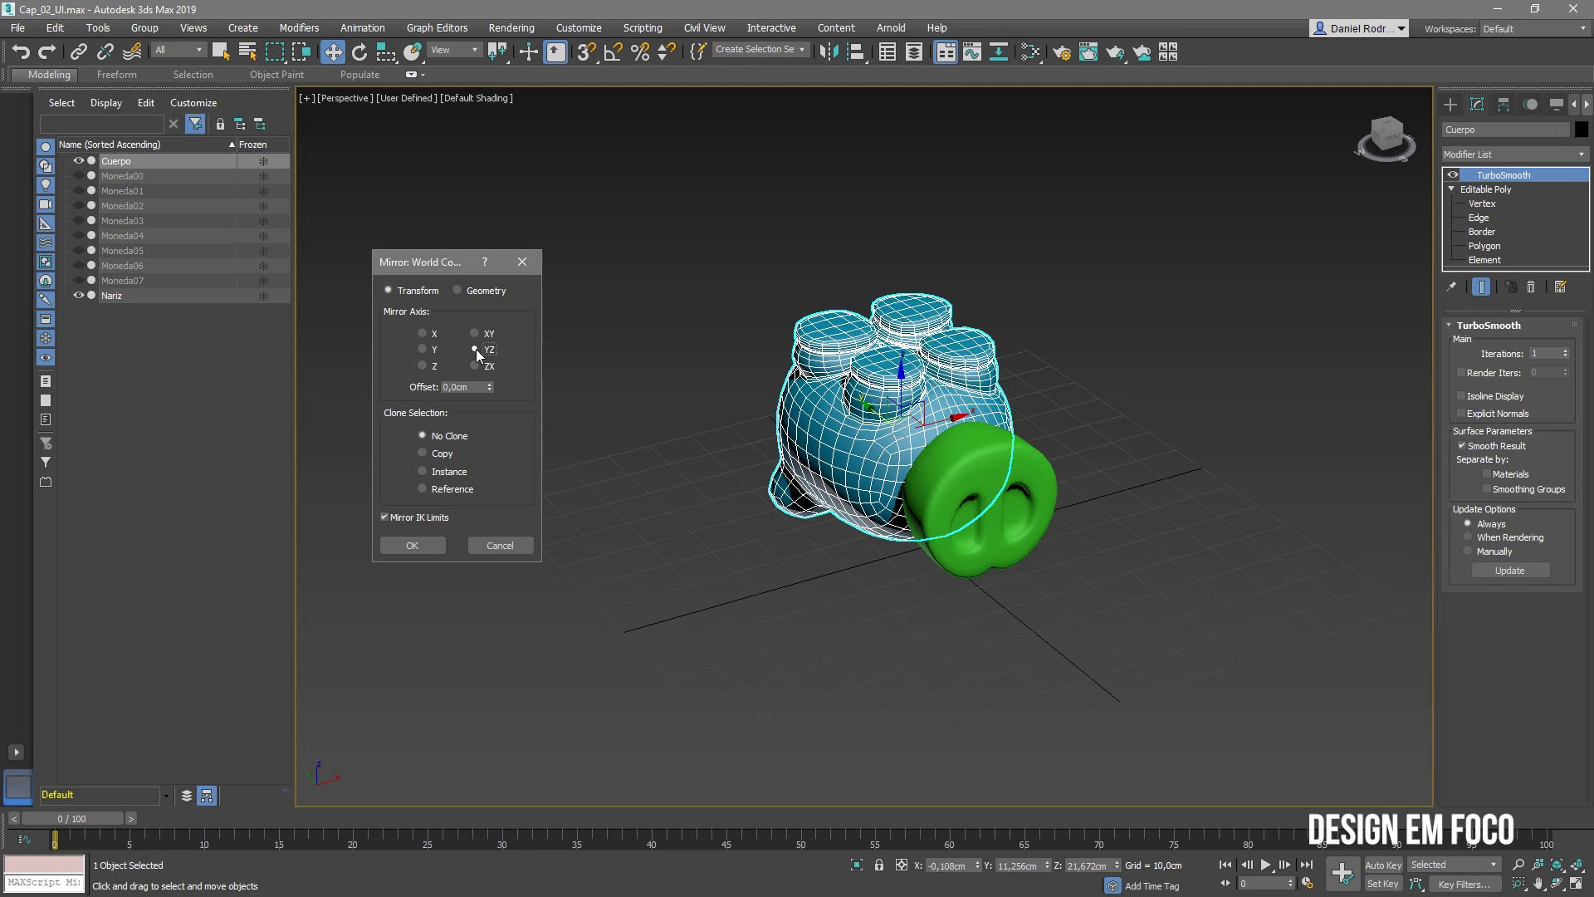
left_click(480, 333)
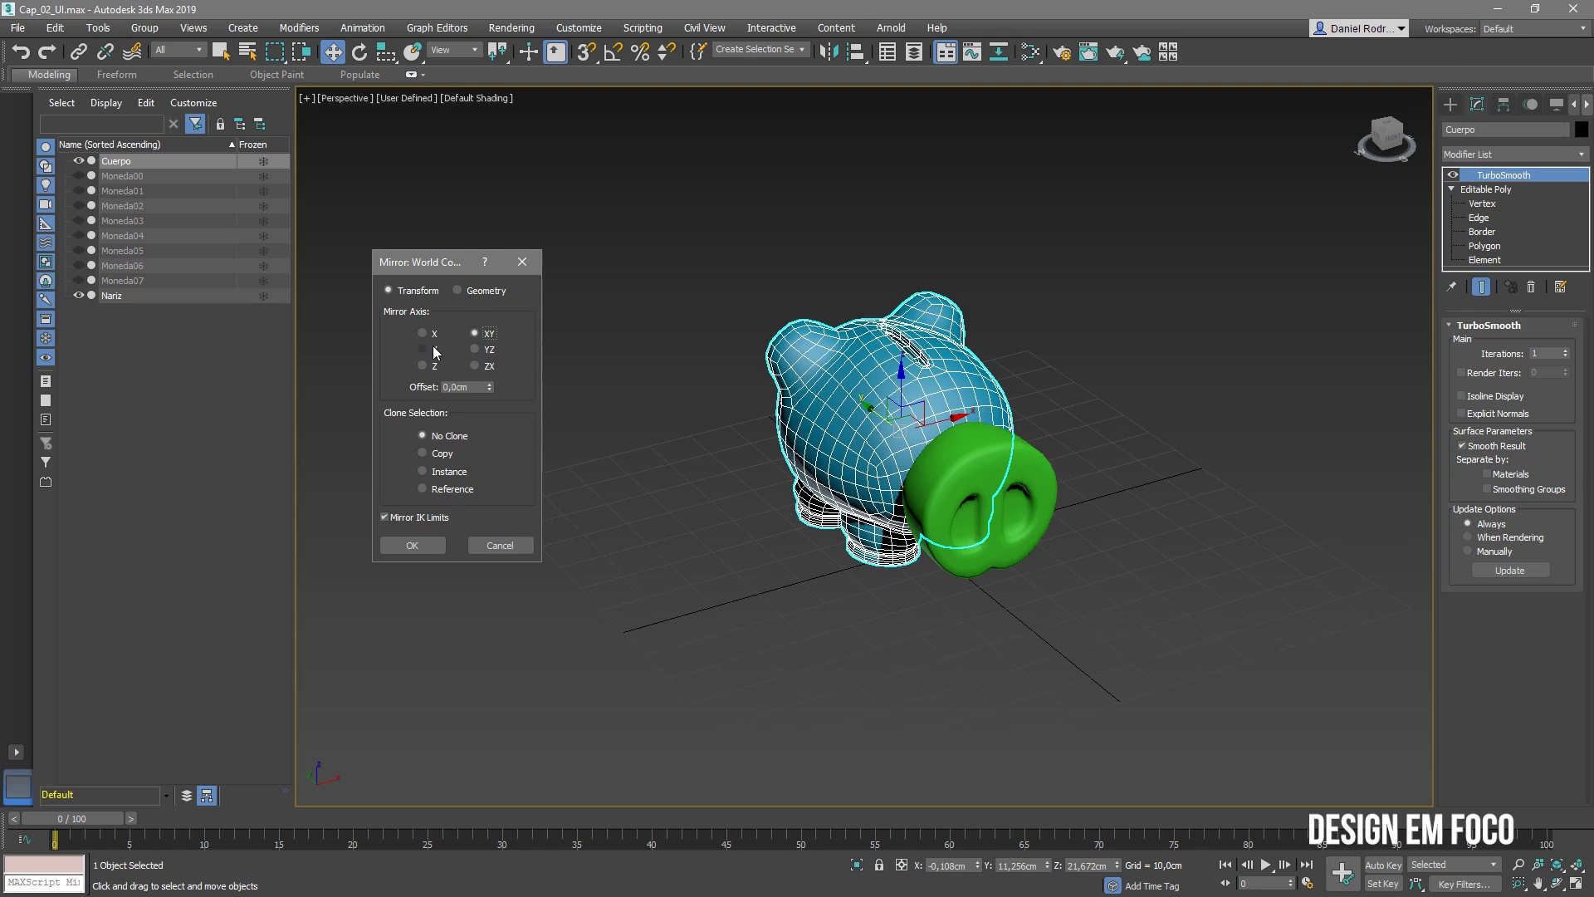
- Set the body's mirror offset to -43,75 cm, compare it on the other axes and settle on the X axis
left_click(422, 333)
left_click_drag(489, 386, 764, 481)
left_click(422, 349)
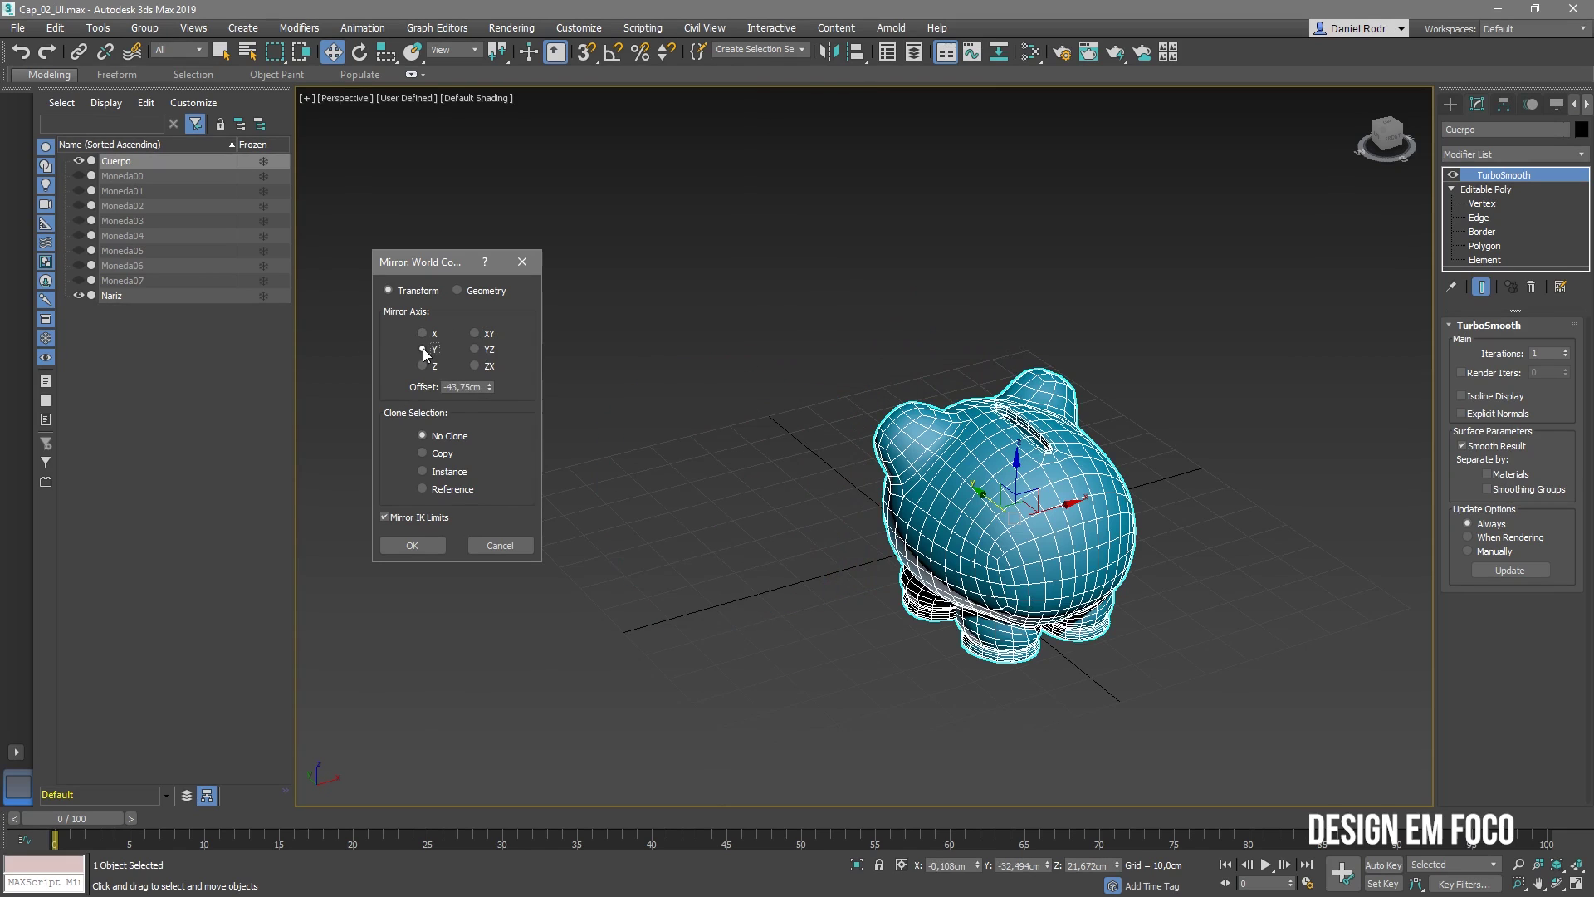
left_click(432, 367)
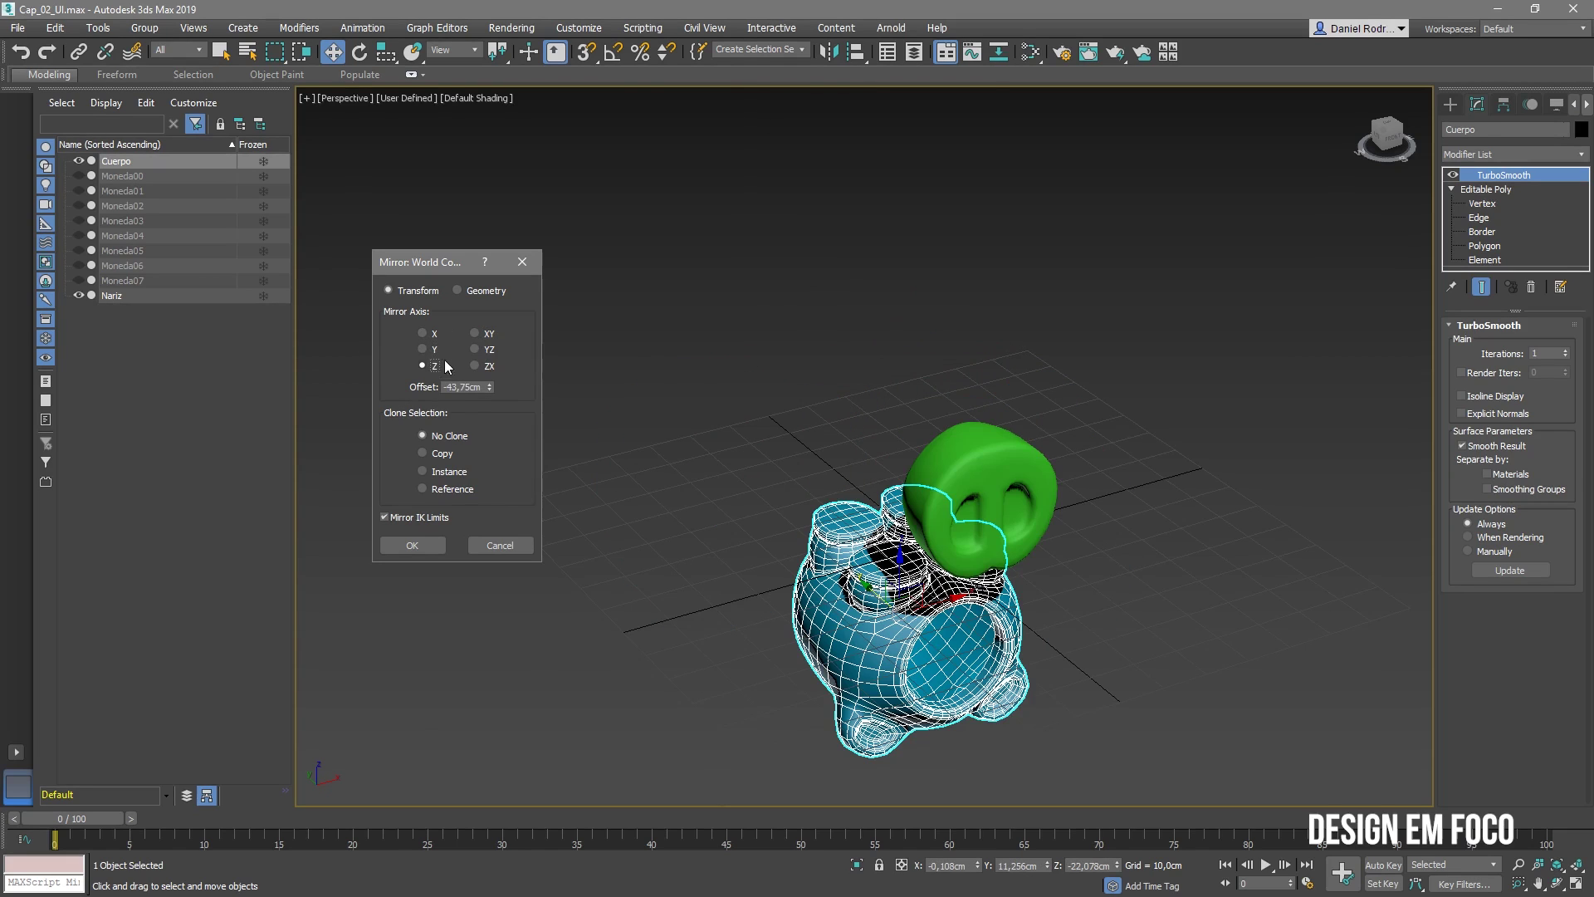
left_click(488, 334)
left_click(488, 349)
left_click(480, 366)
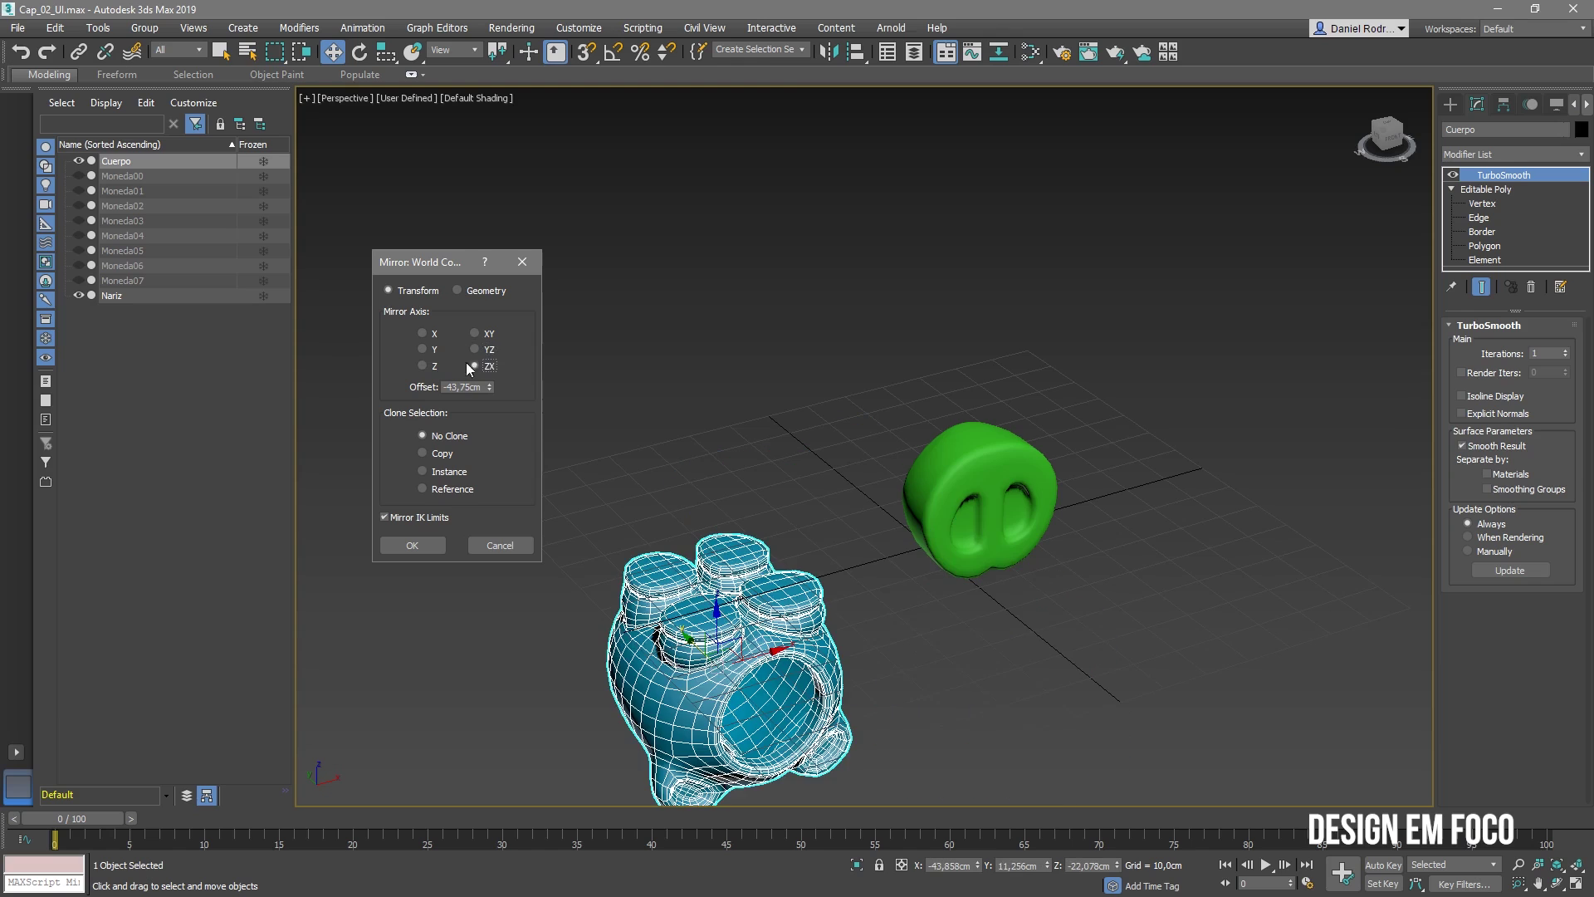
left_click(434, 333)
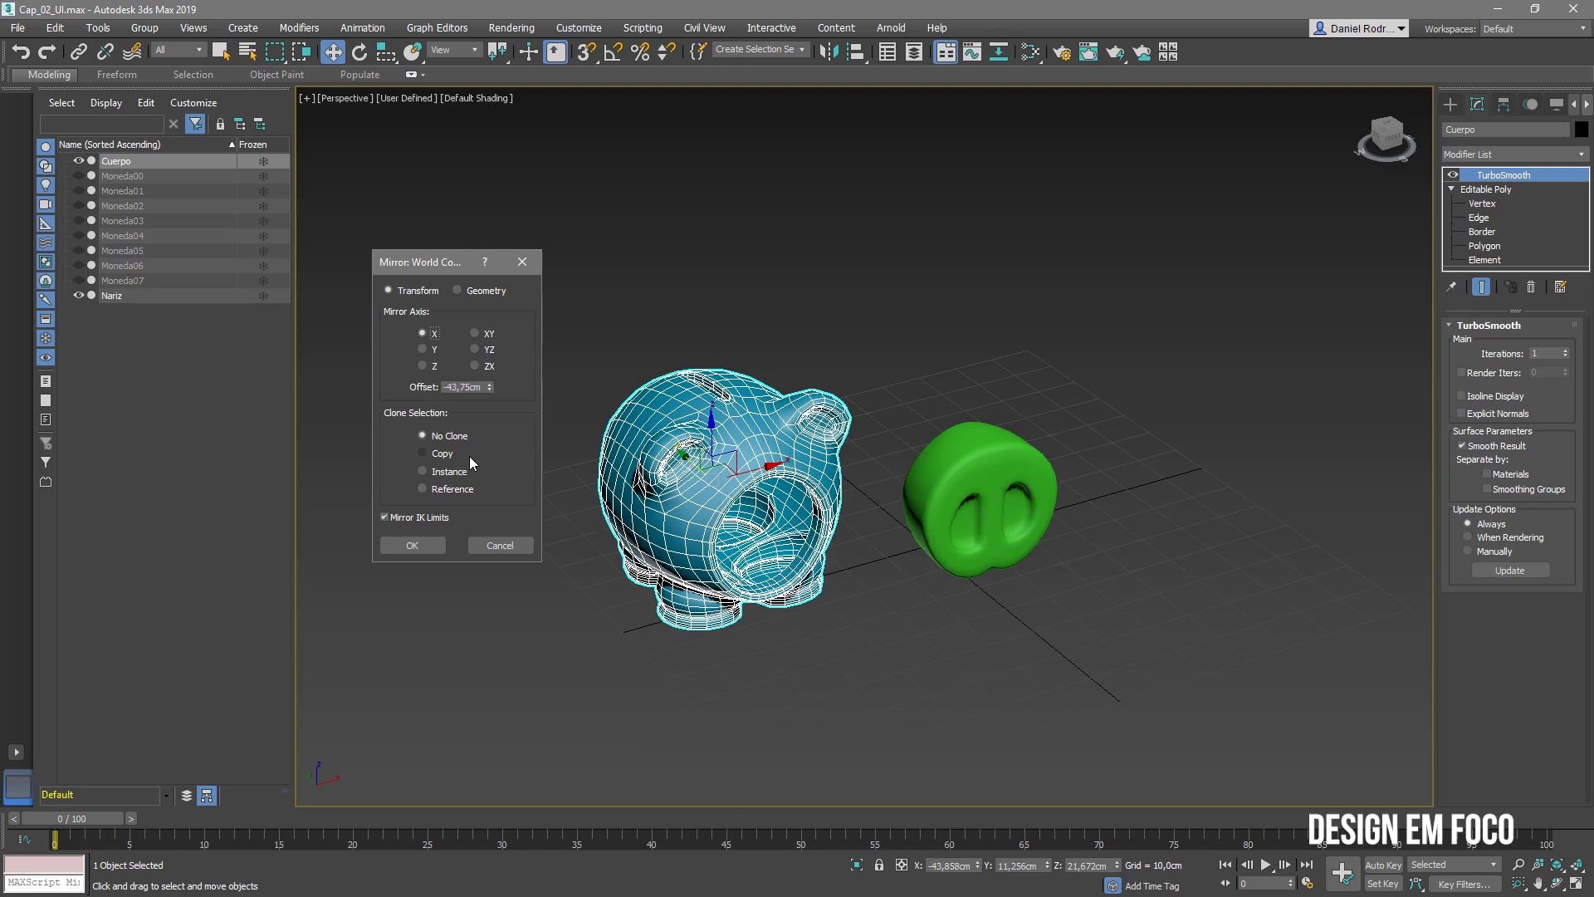
- Compare the Copy, Instance and Reference clone options and accept the body's X-axis mirror as a Reference
left_click(445, 456)
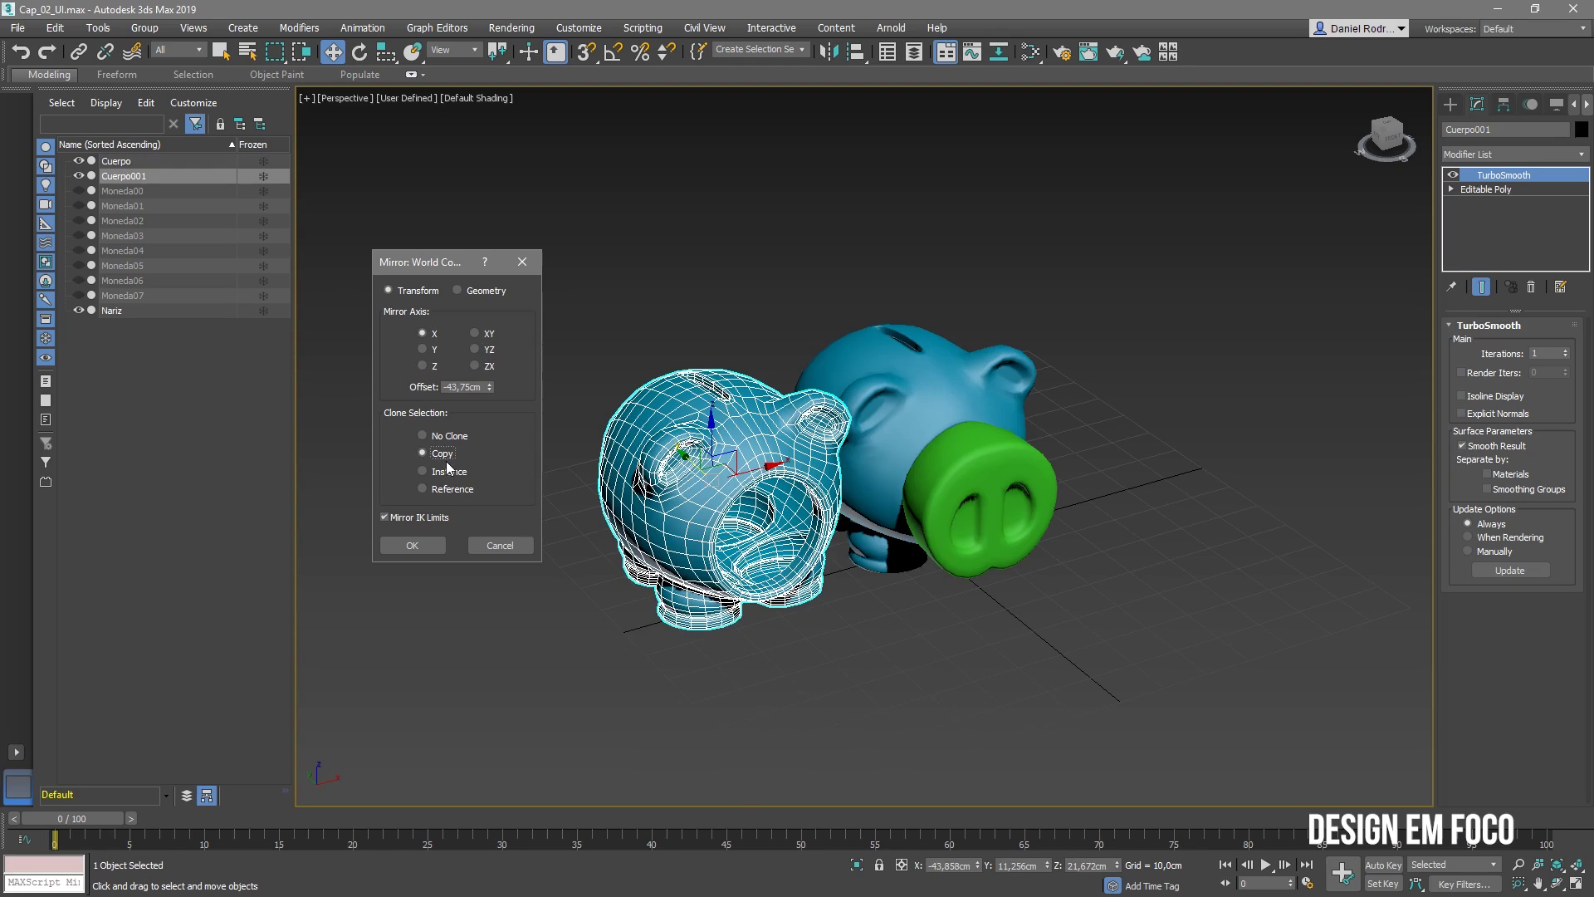
left_click(449, 471)
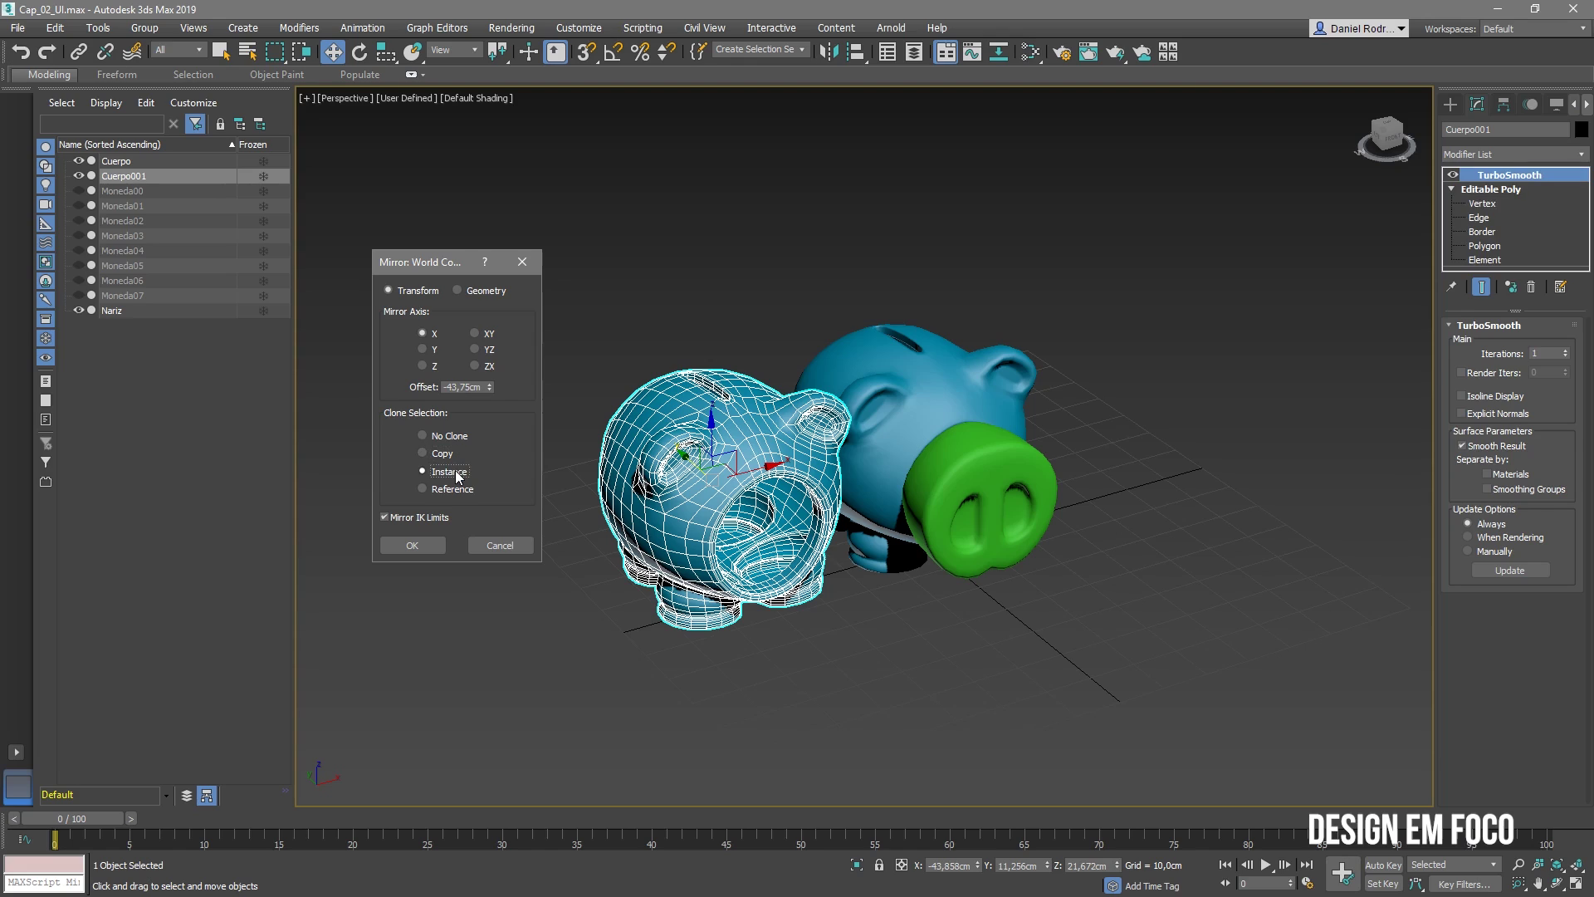
left_click(463, 491)
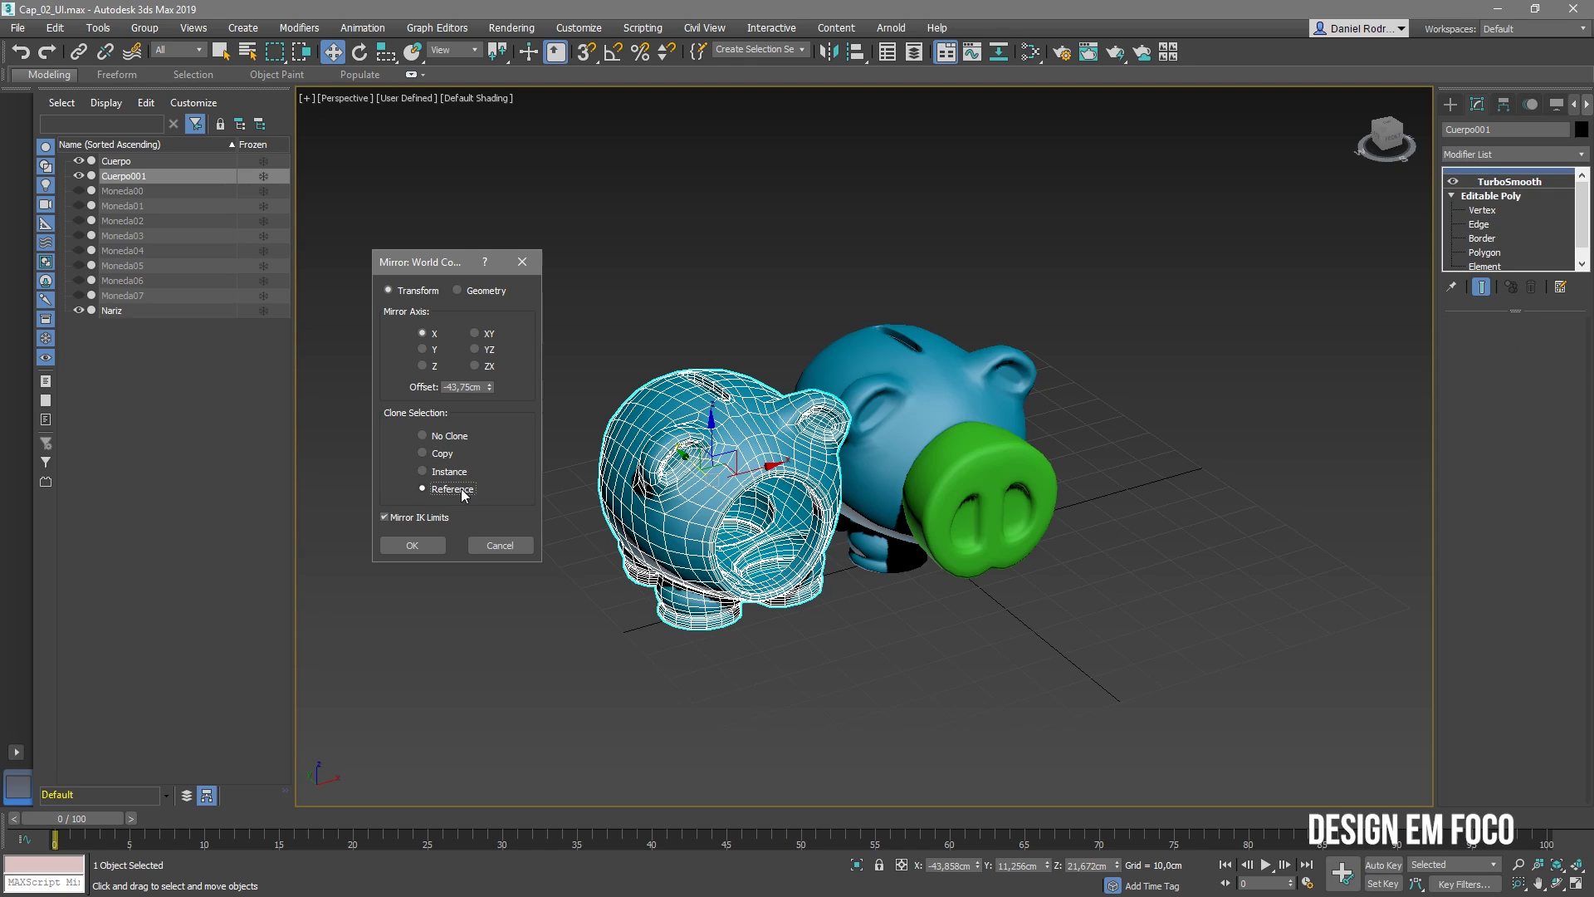
left_click(436, 456)
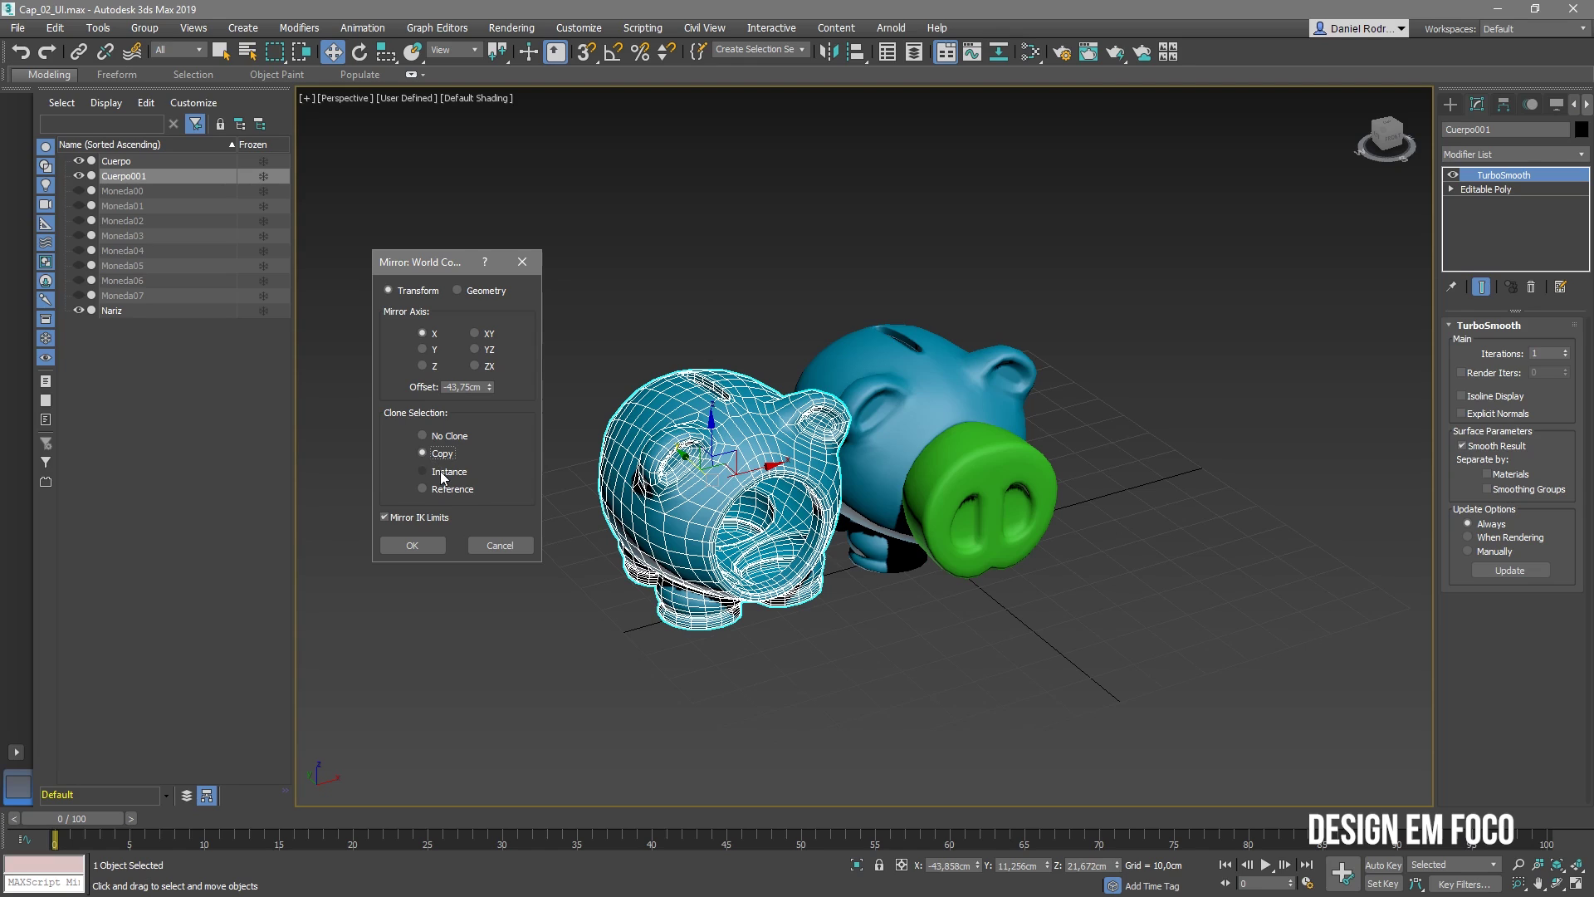
left_click(440, 470)
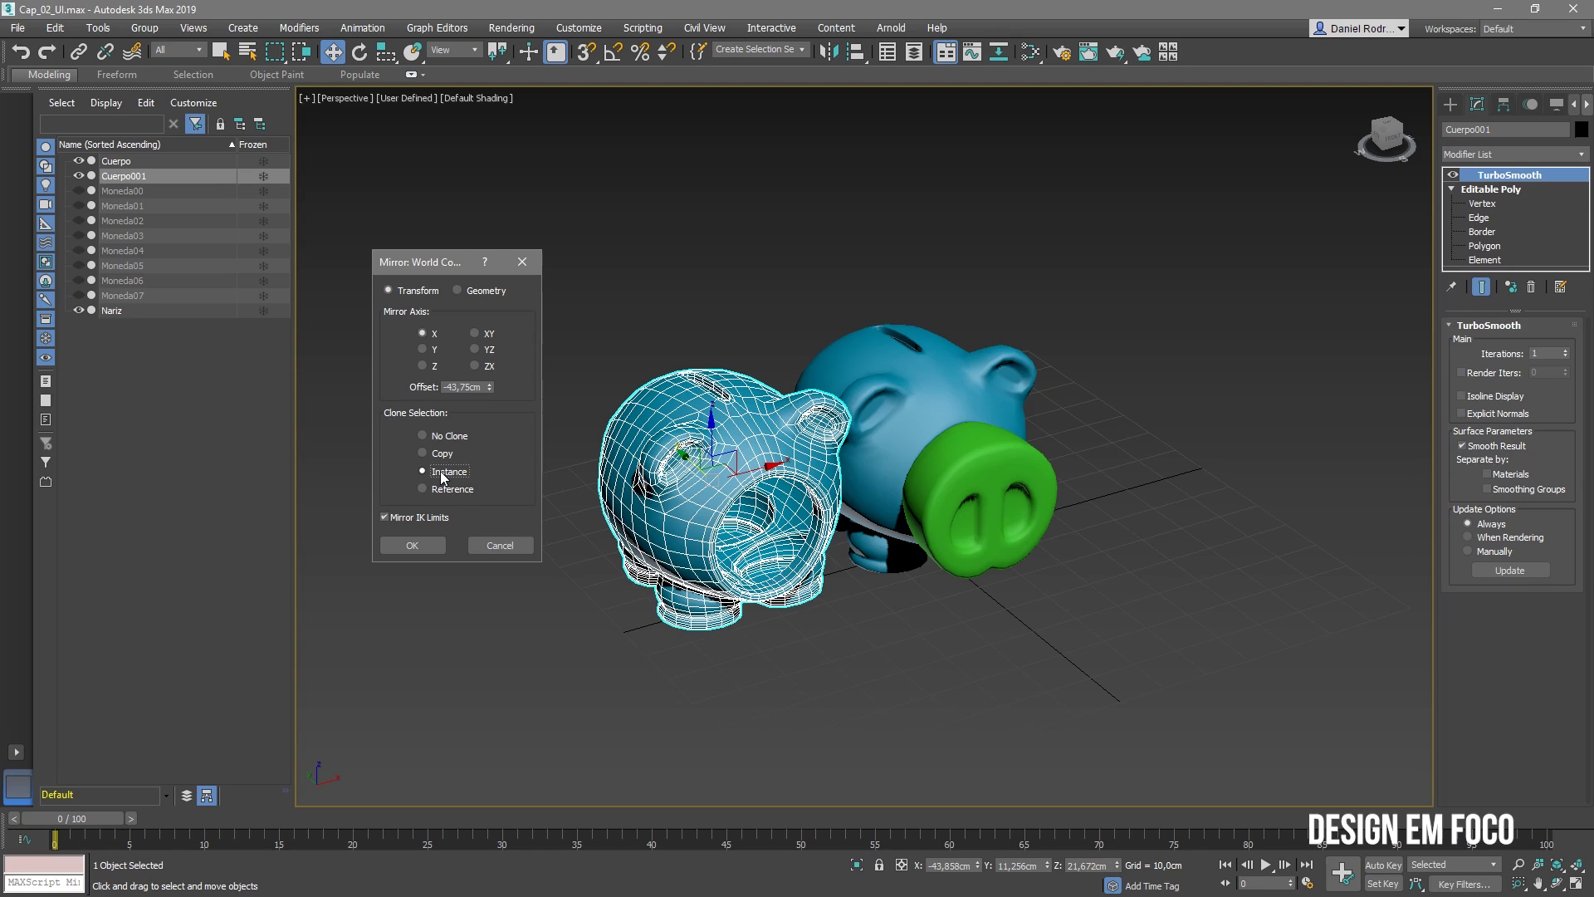
left_click(447, 490)
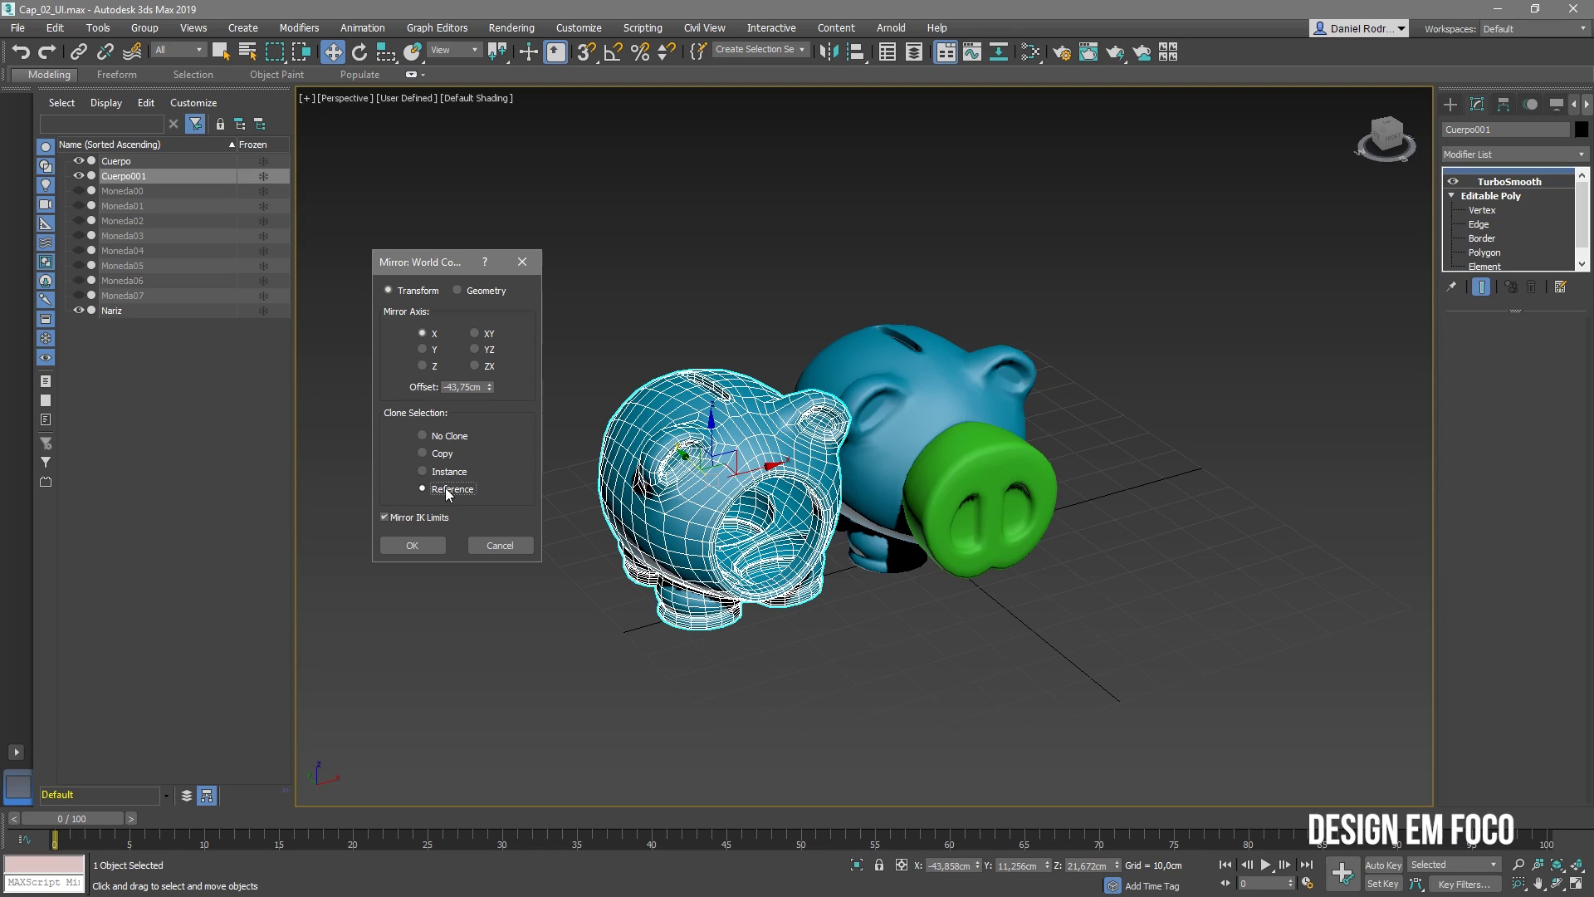
left_click(412, 544)
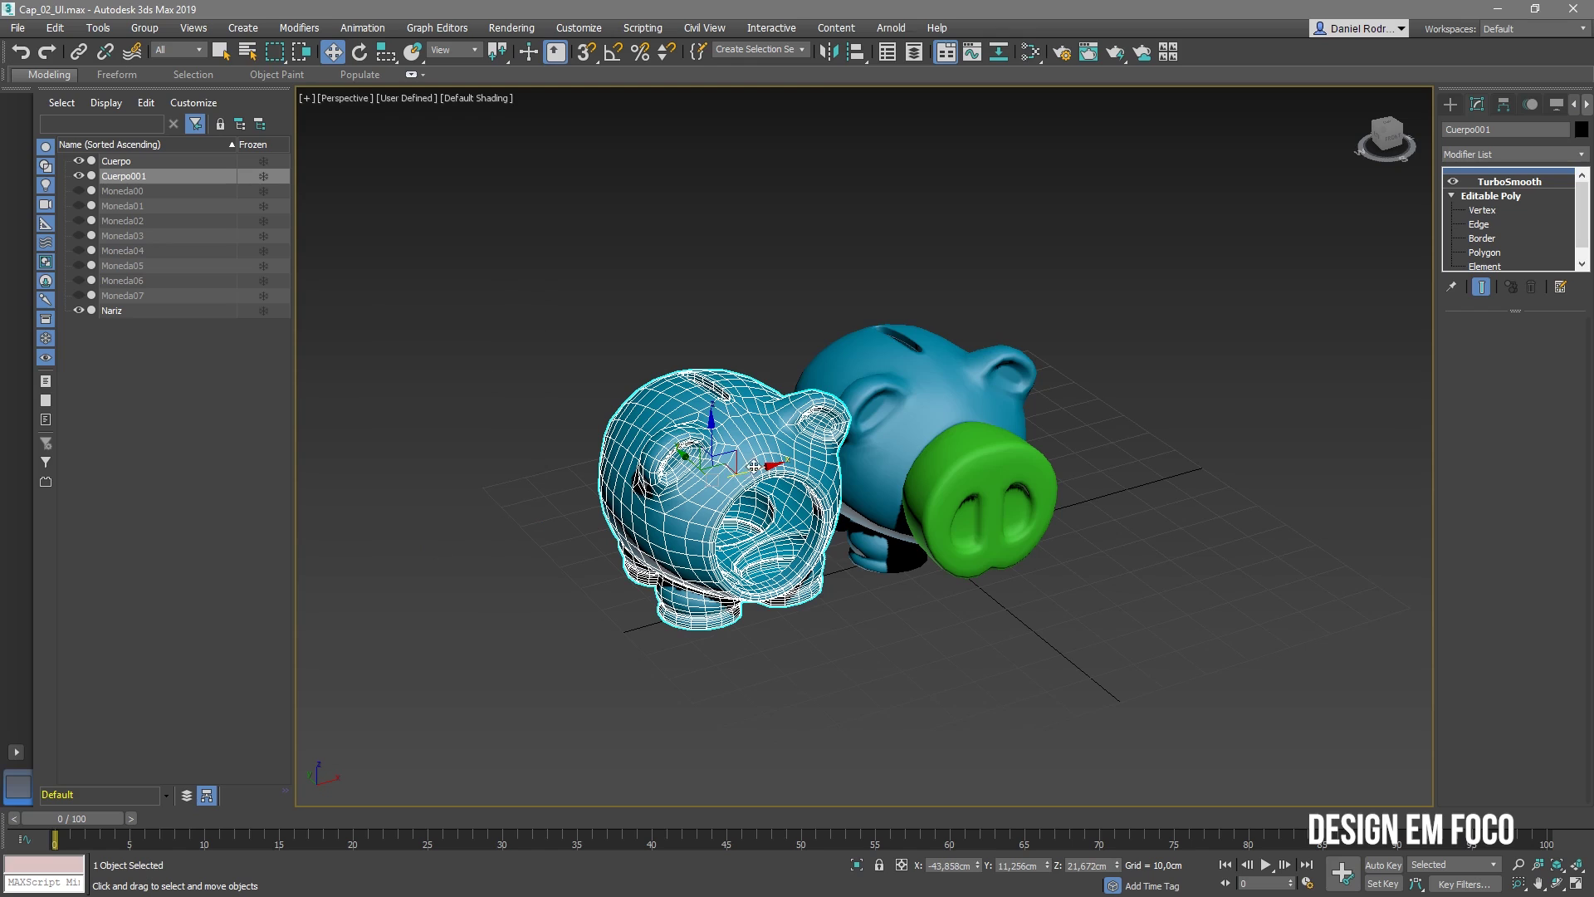
- Move the mirrored body about 13 cm and the original about 35 cm apart in opposite directions along X, and reselect the mirrored body
left_click_drag(775, 467, 716, 469)
left_click(967, 419)
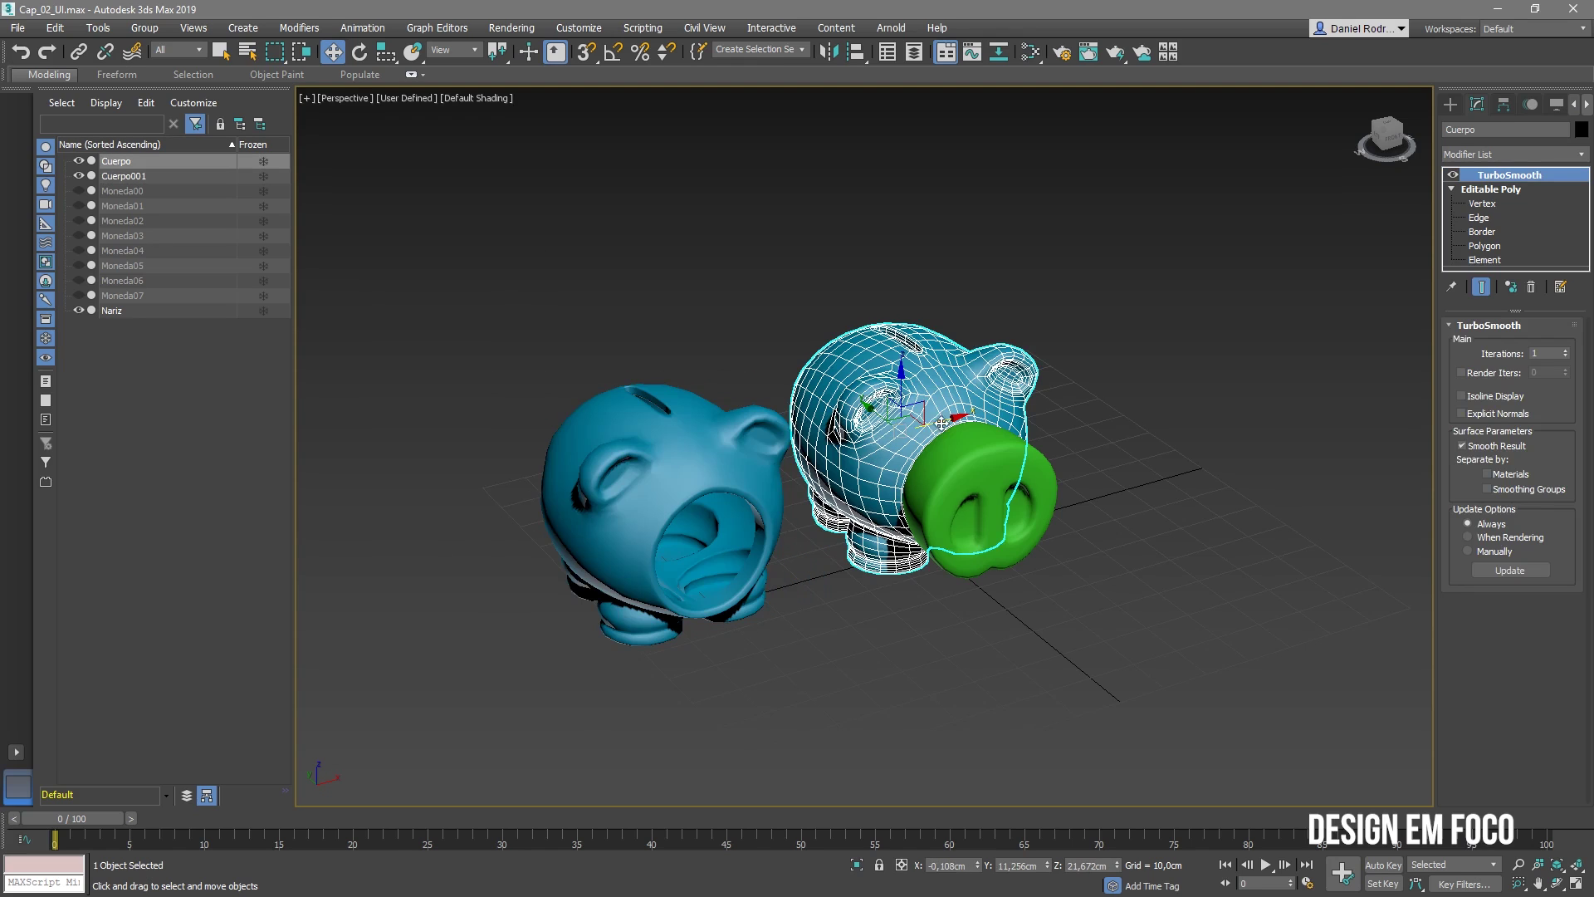
left_click_drag(967, 419, 1094, 375)
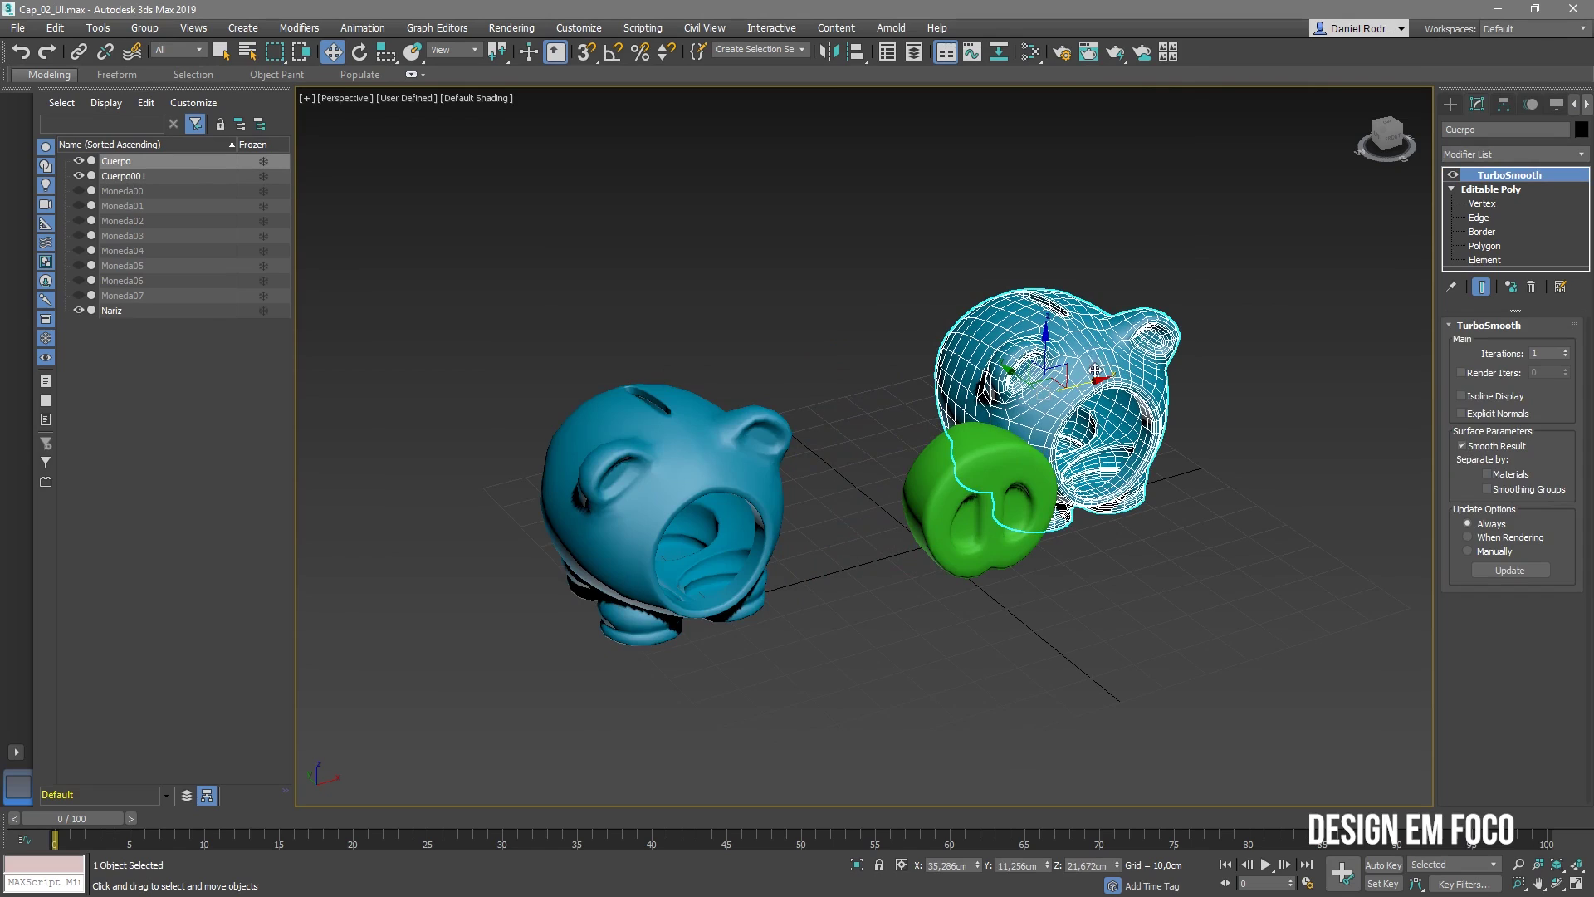
left_click(648, 534)
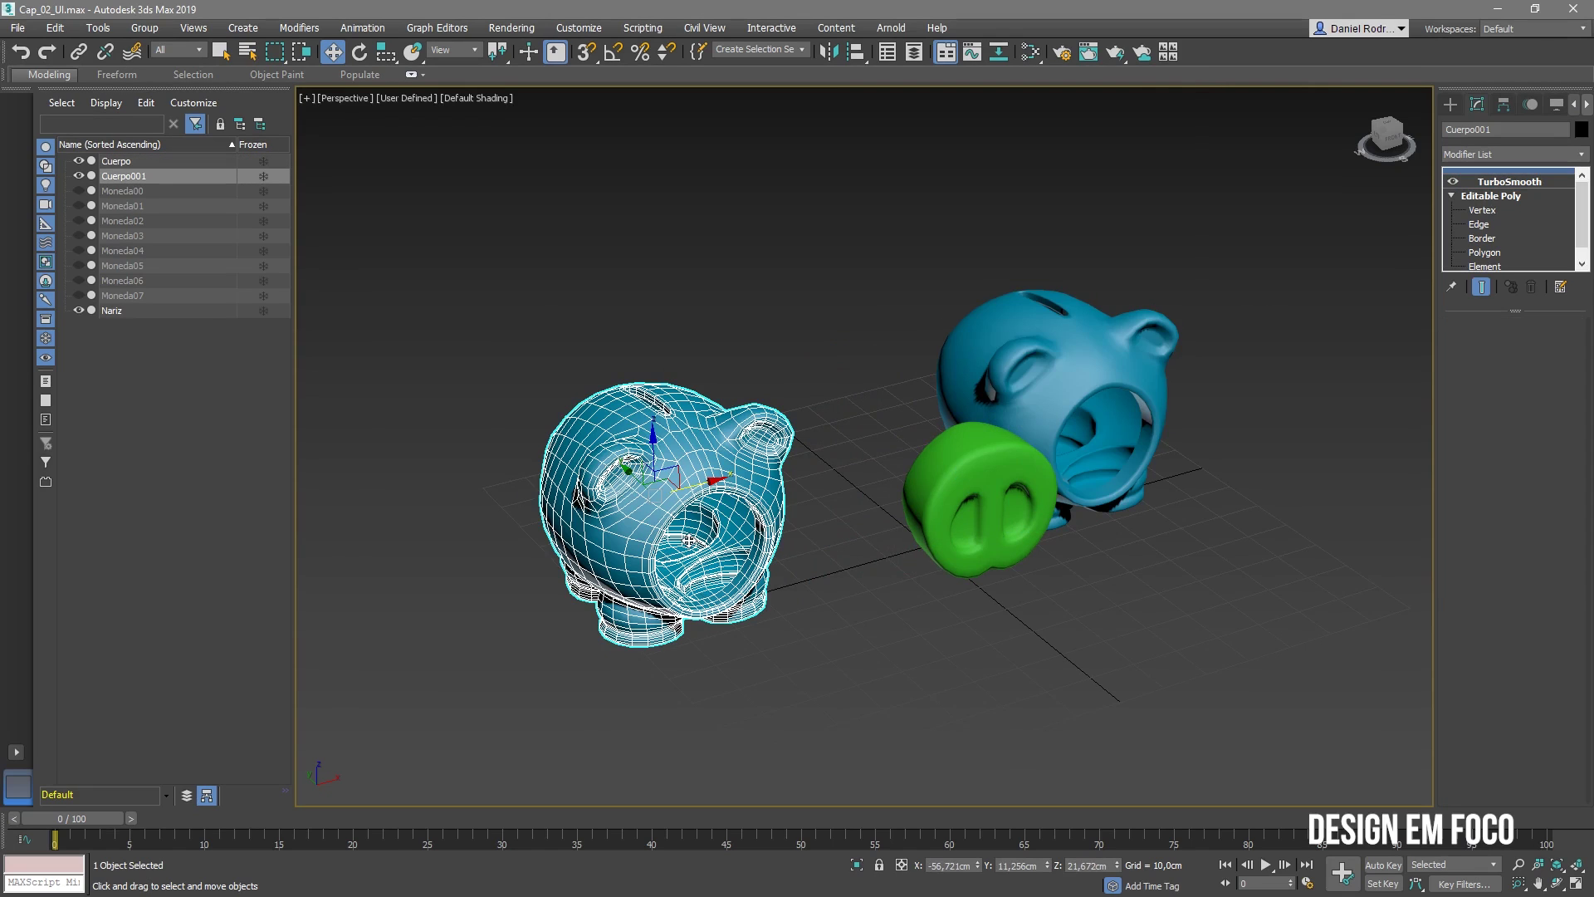
- Undo both moves and the mirrored reference clone of the body
key("ctrl+z")
key("ctrl+z")
key("ctrl+z")
key("ctrl+z")
key("ctrl+z")
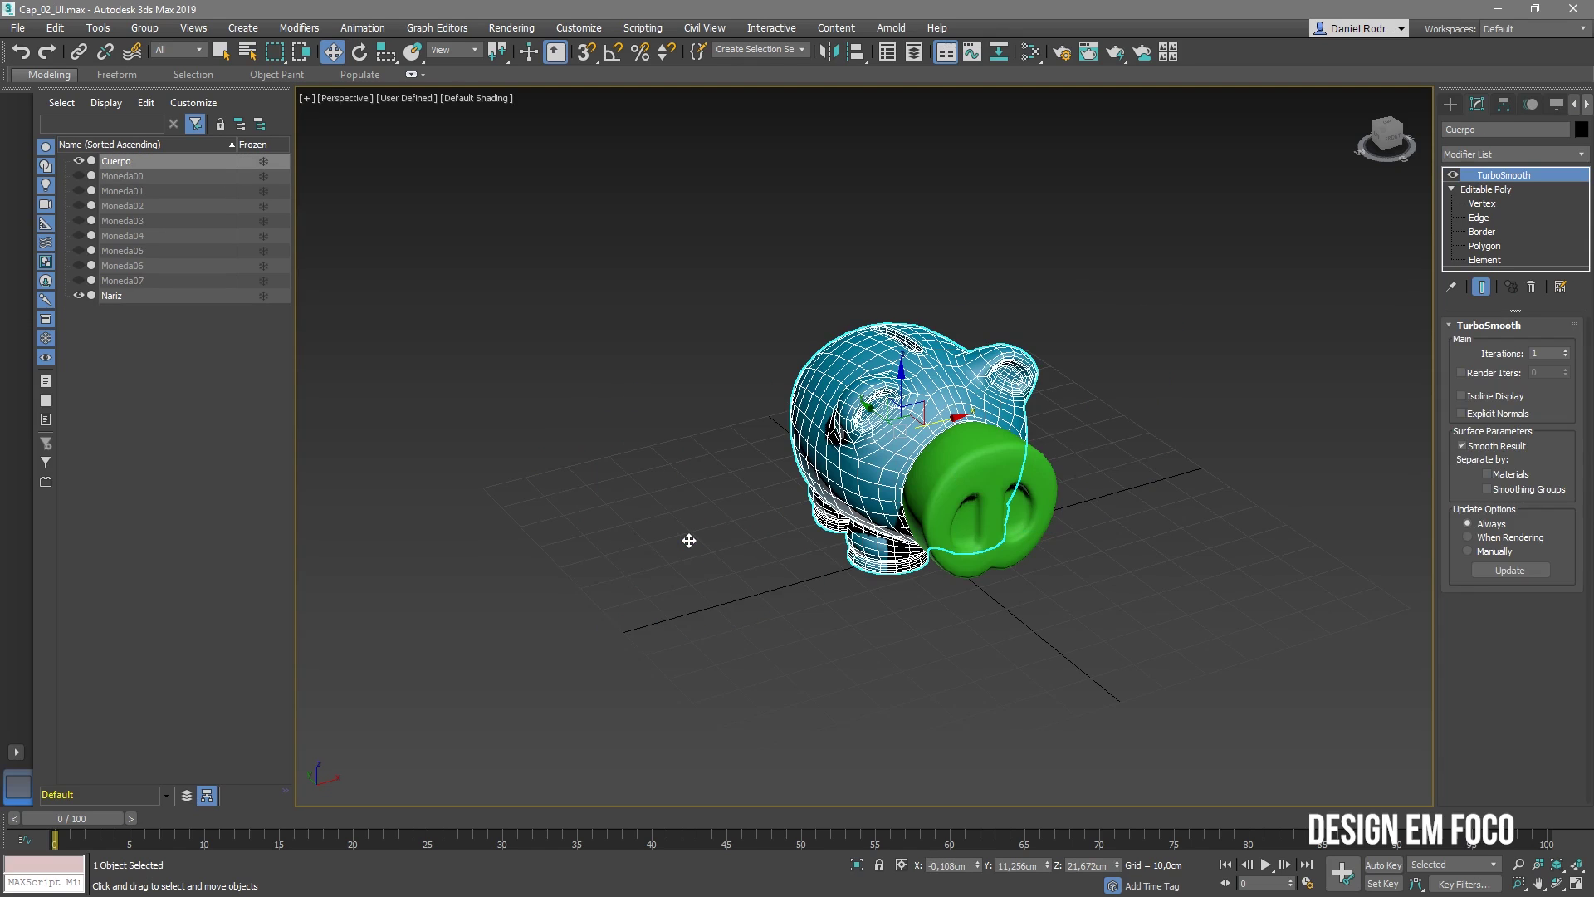
- Open the Mirror settings for the piggy bank's nose, Nariz, and preview a reference clone across the Y, YZ and ZX axes
middle_click_drag(1035, 457, 959, 475, "alt")
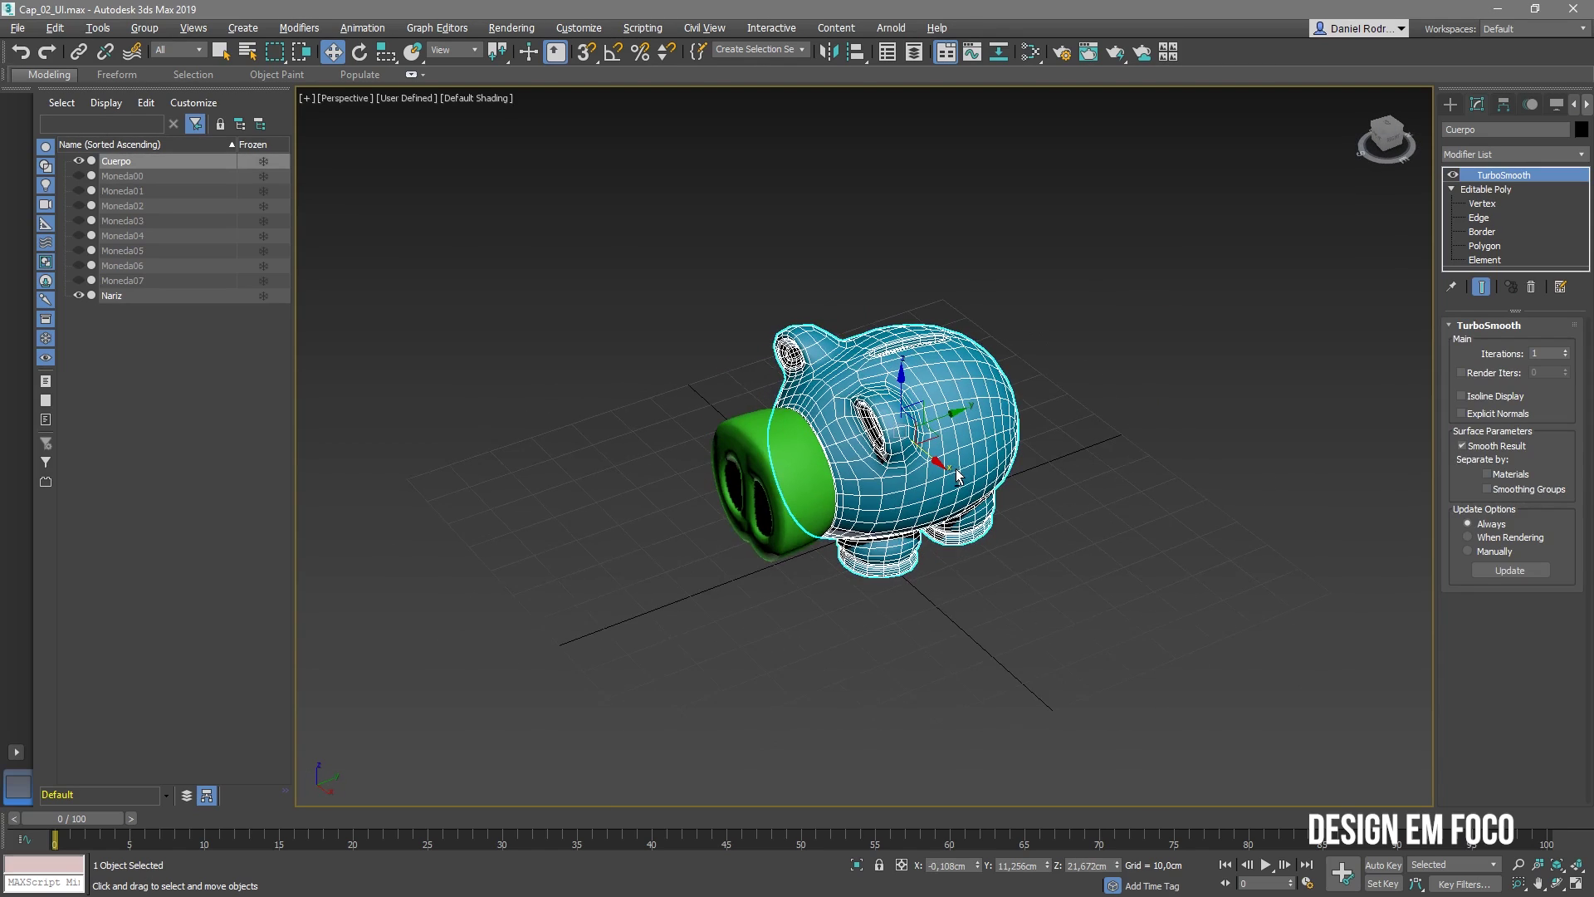
left_click(727, 529)
left_click_drag(757, 310, 443, 267)
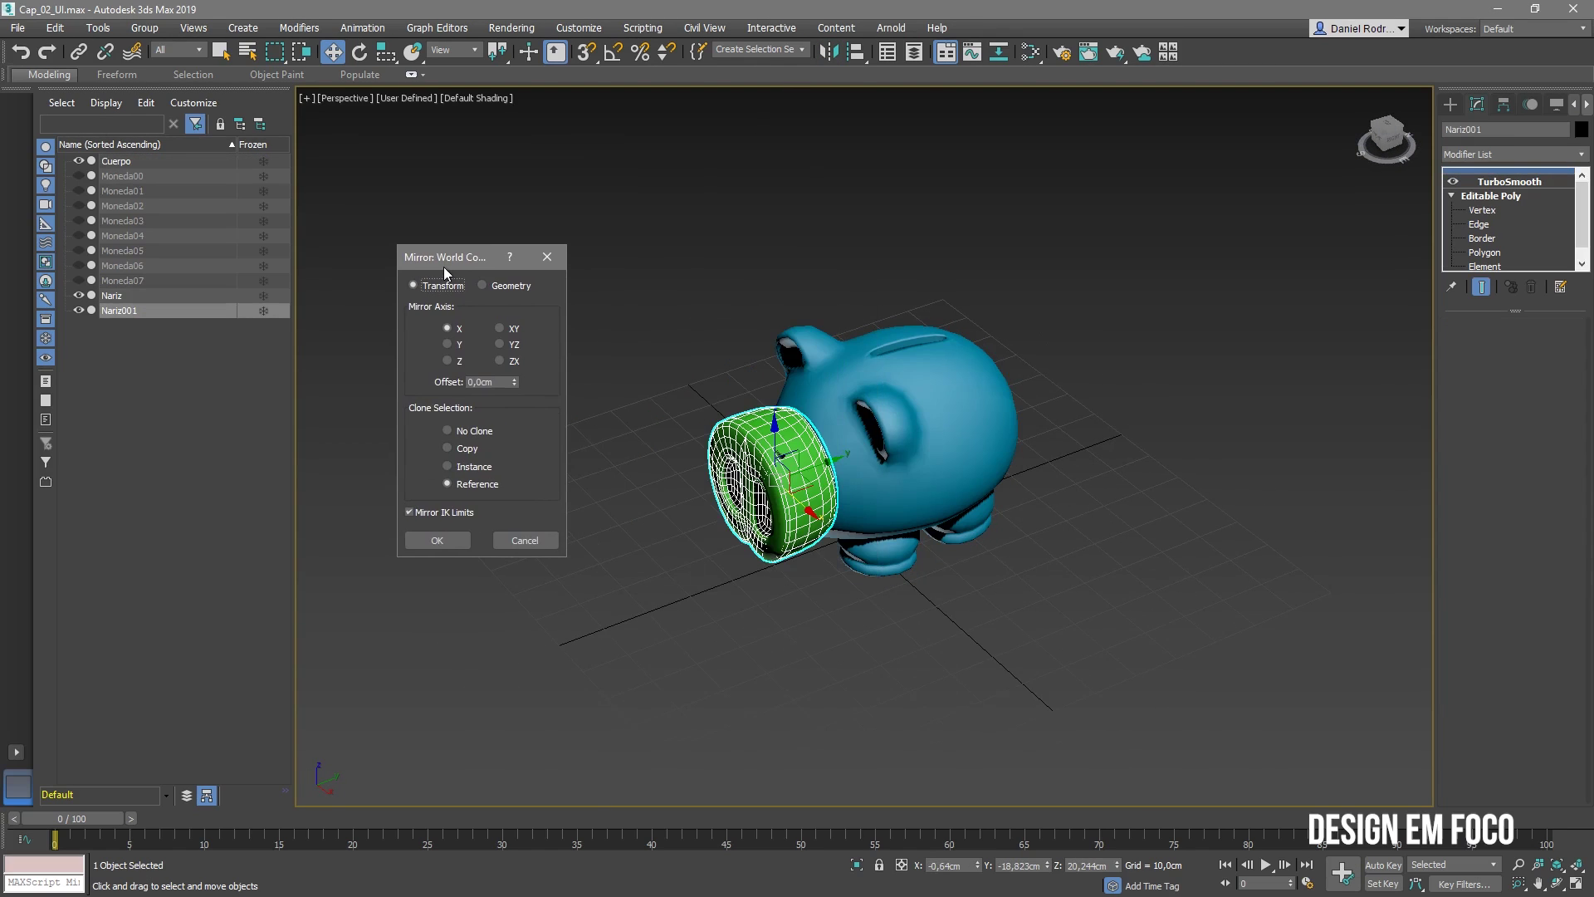
left_click(460, 362)
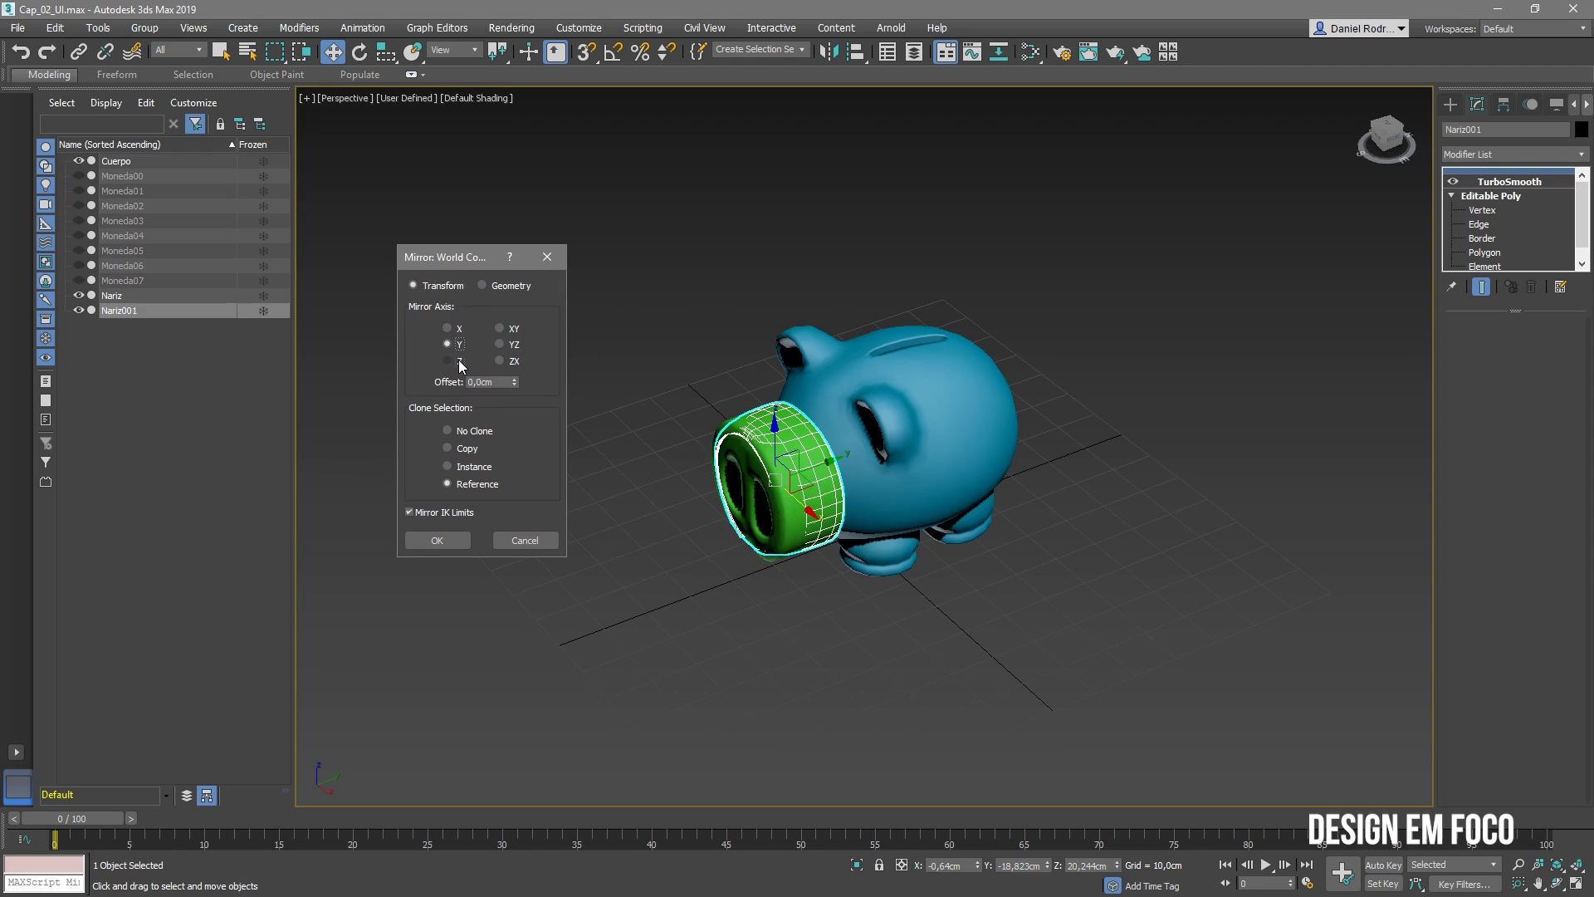
left_click(500, 344)
left_click(500, 360)
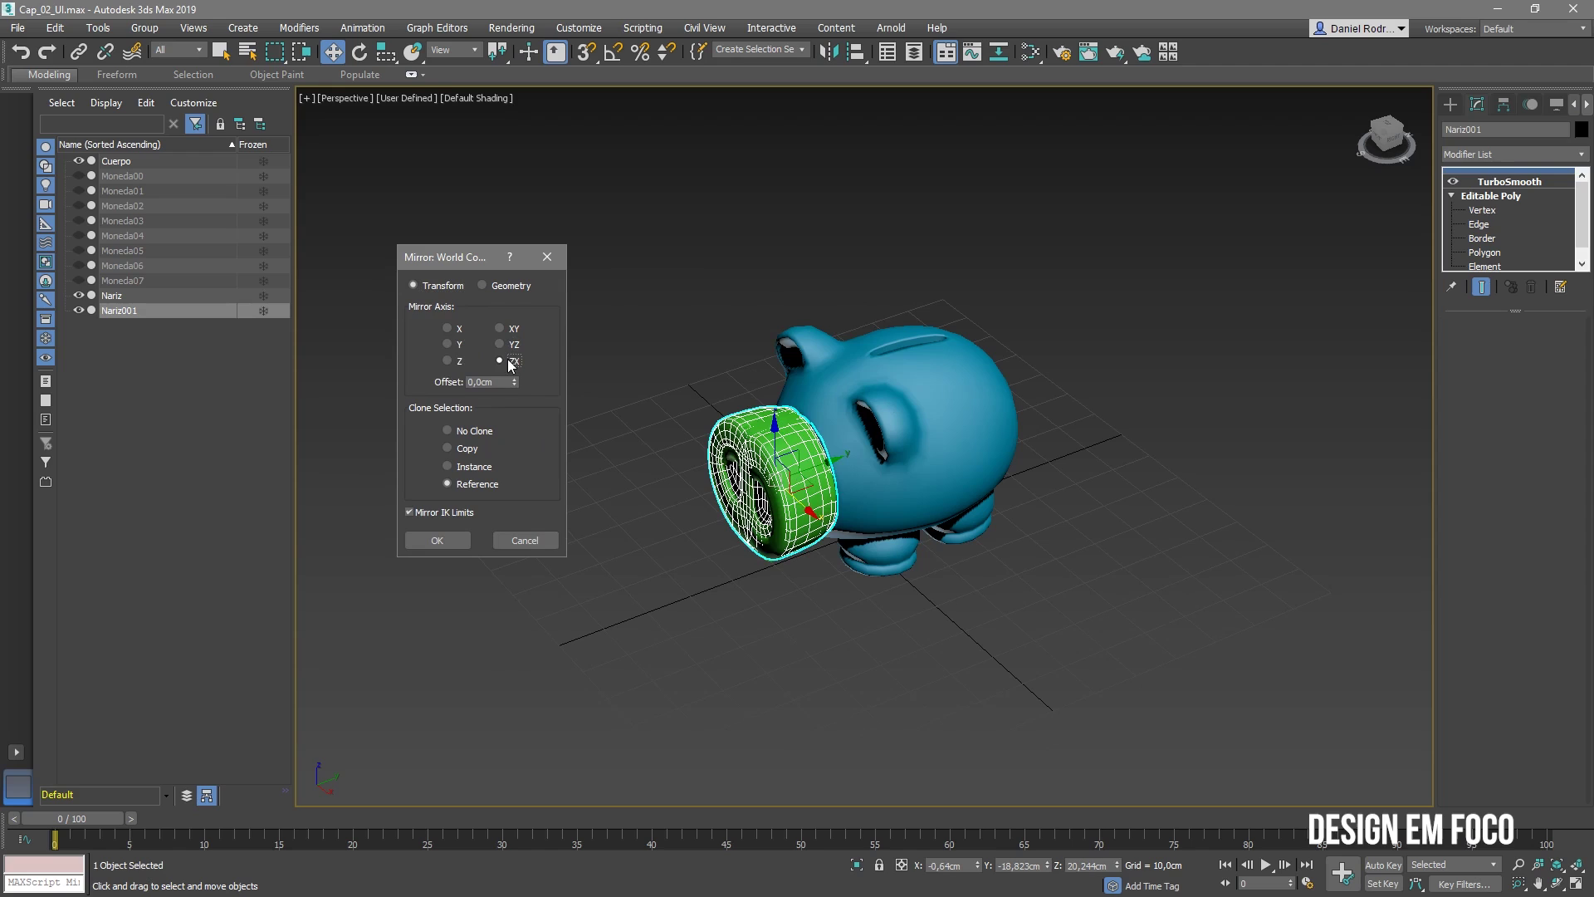
- Preview the nose's mirror with No Clone across the X, Y and Z axes and cancel the mirror
left_click(472, 434)
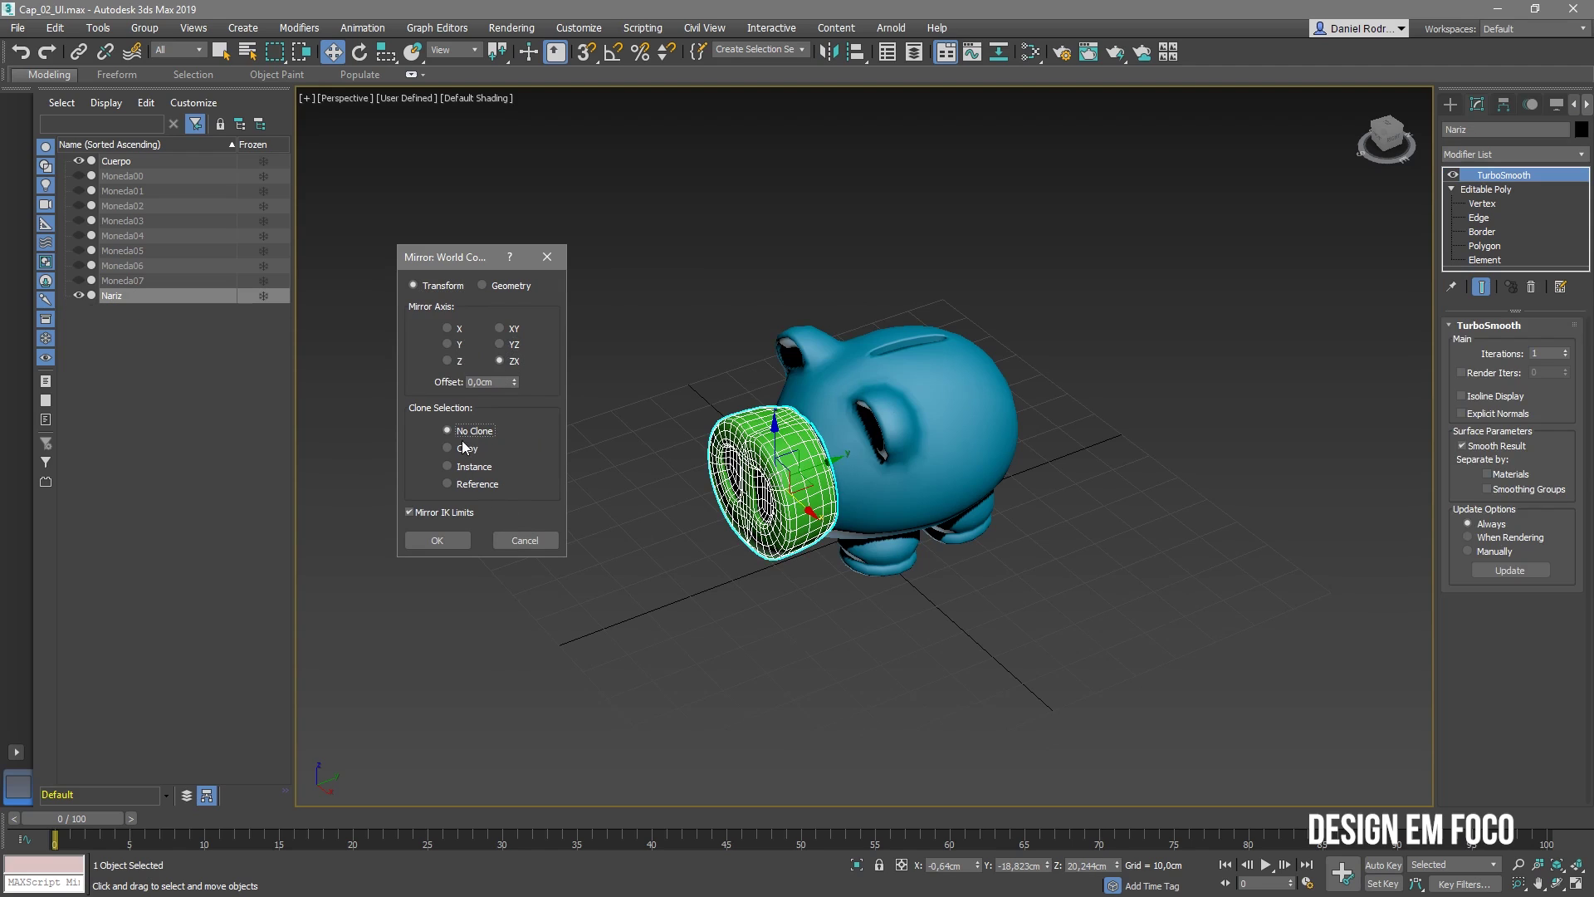
left_click(448, 327)
left_click(455, 345)
left_click(459, 362)
left_click(459, 347)
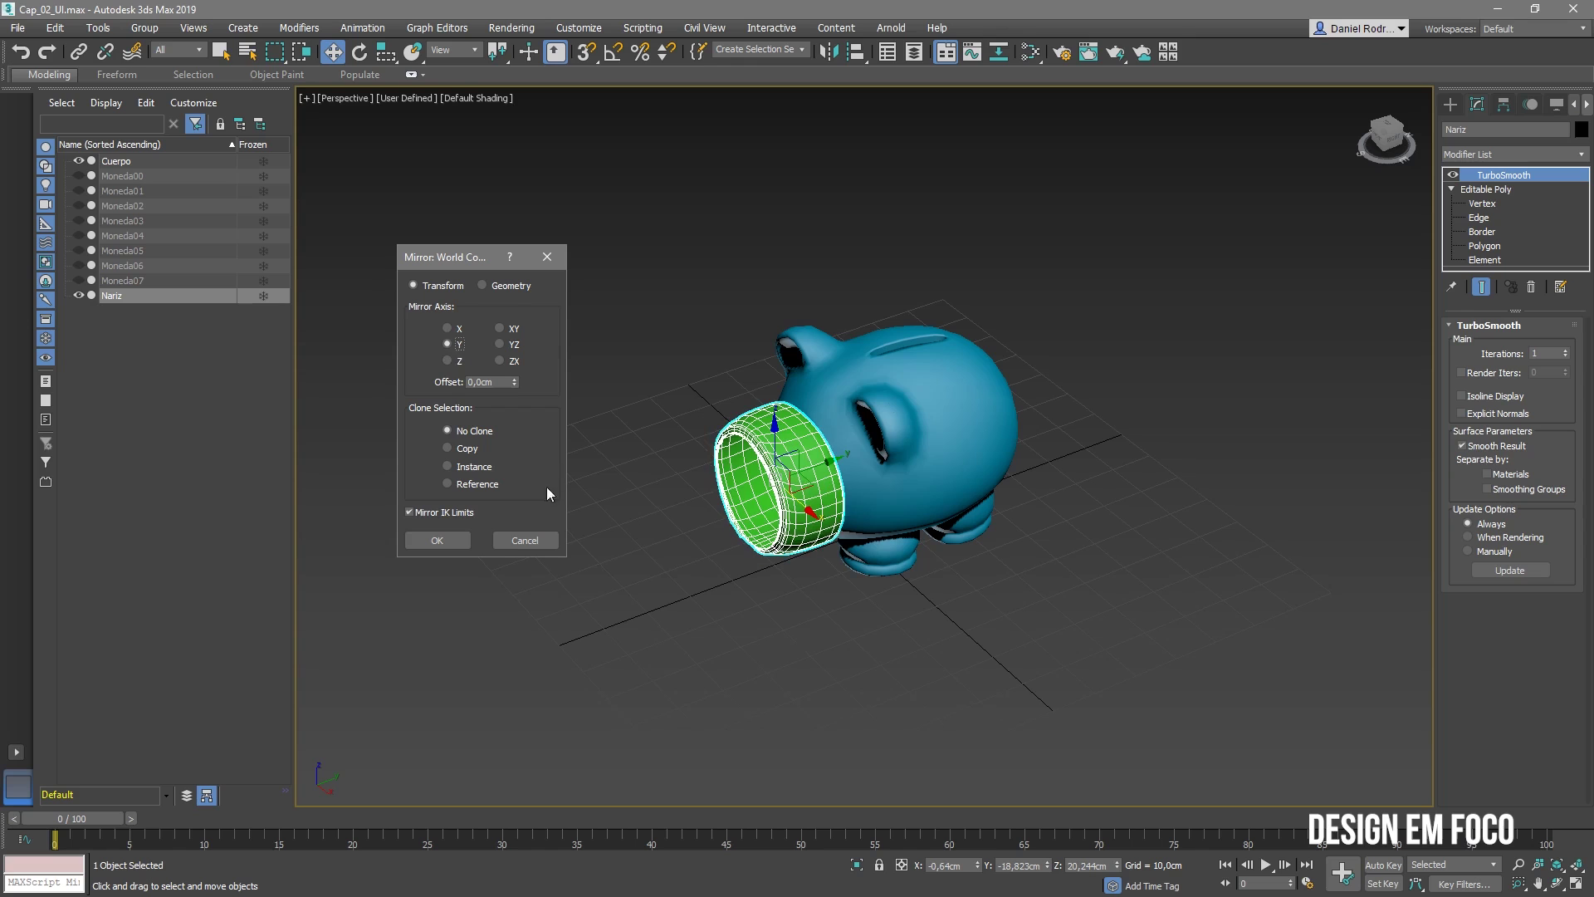
left_click(525, 541)
middle_click_drag(566, 575, 846, 558, "alt")
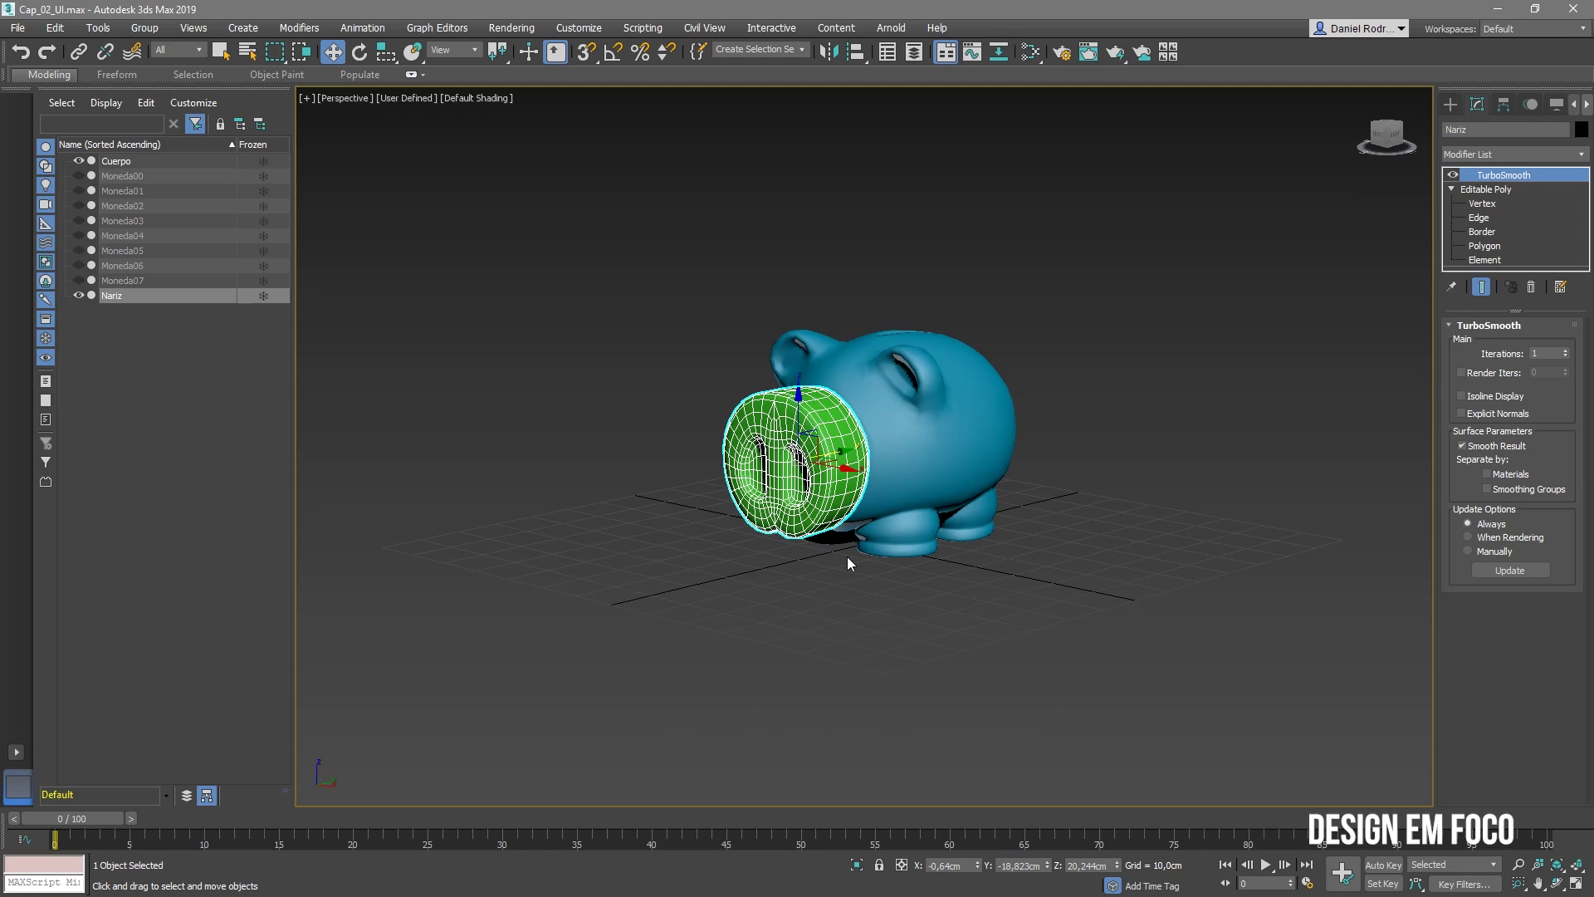